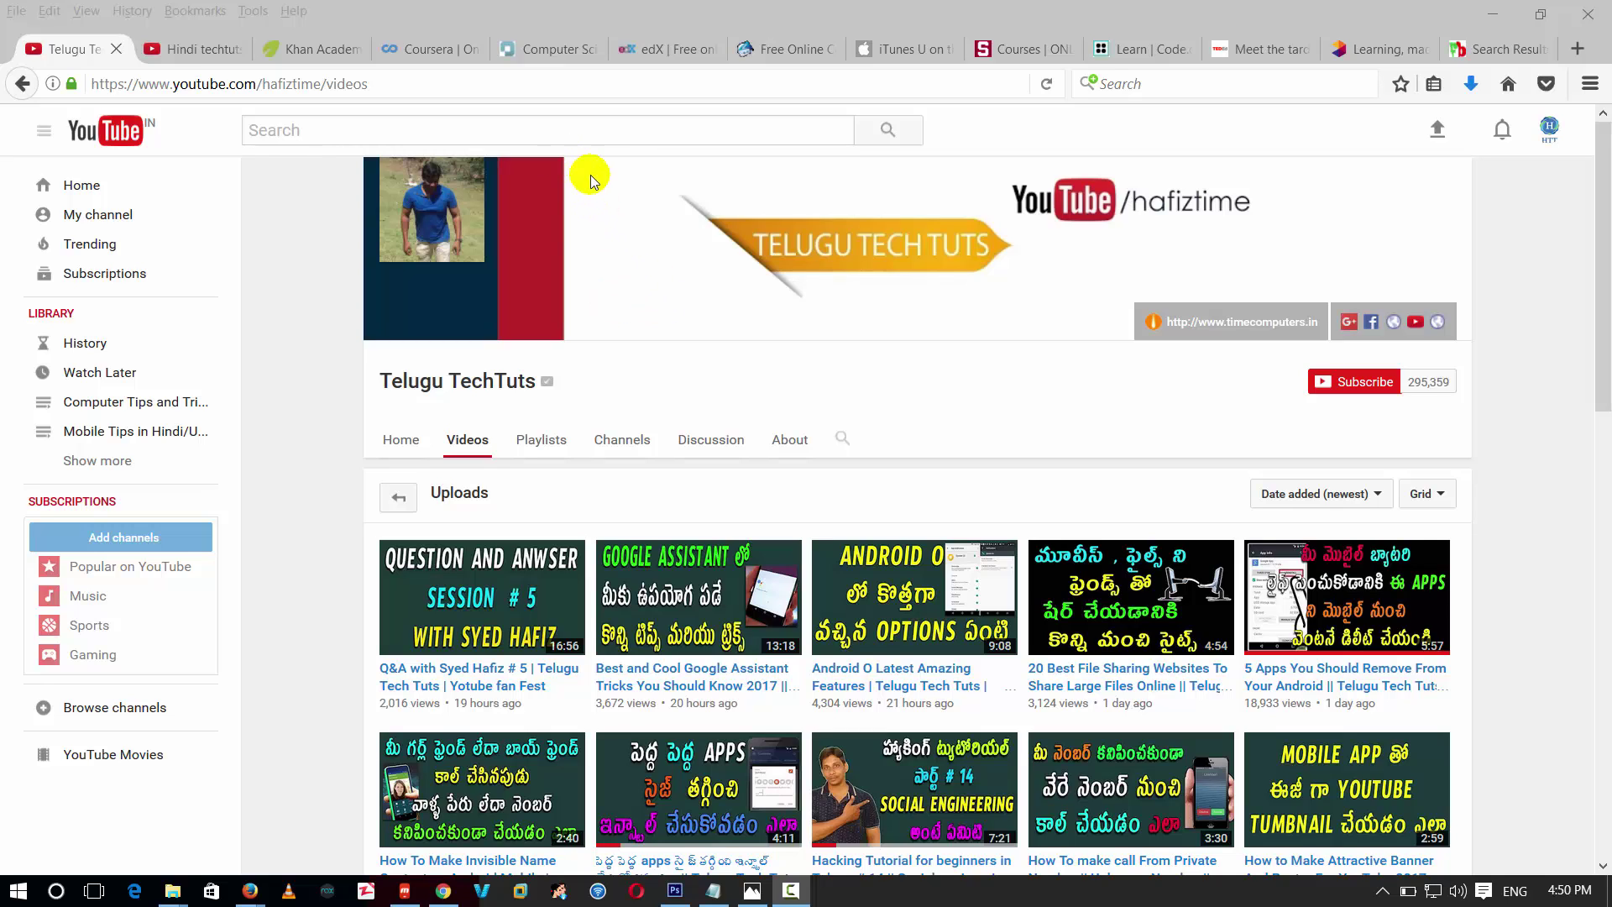
pyautogui.click(324, 49)
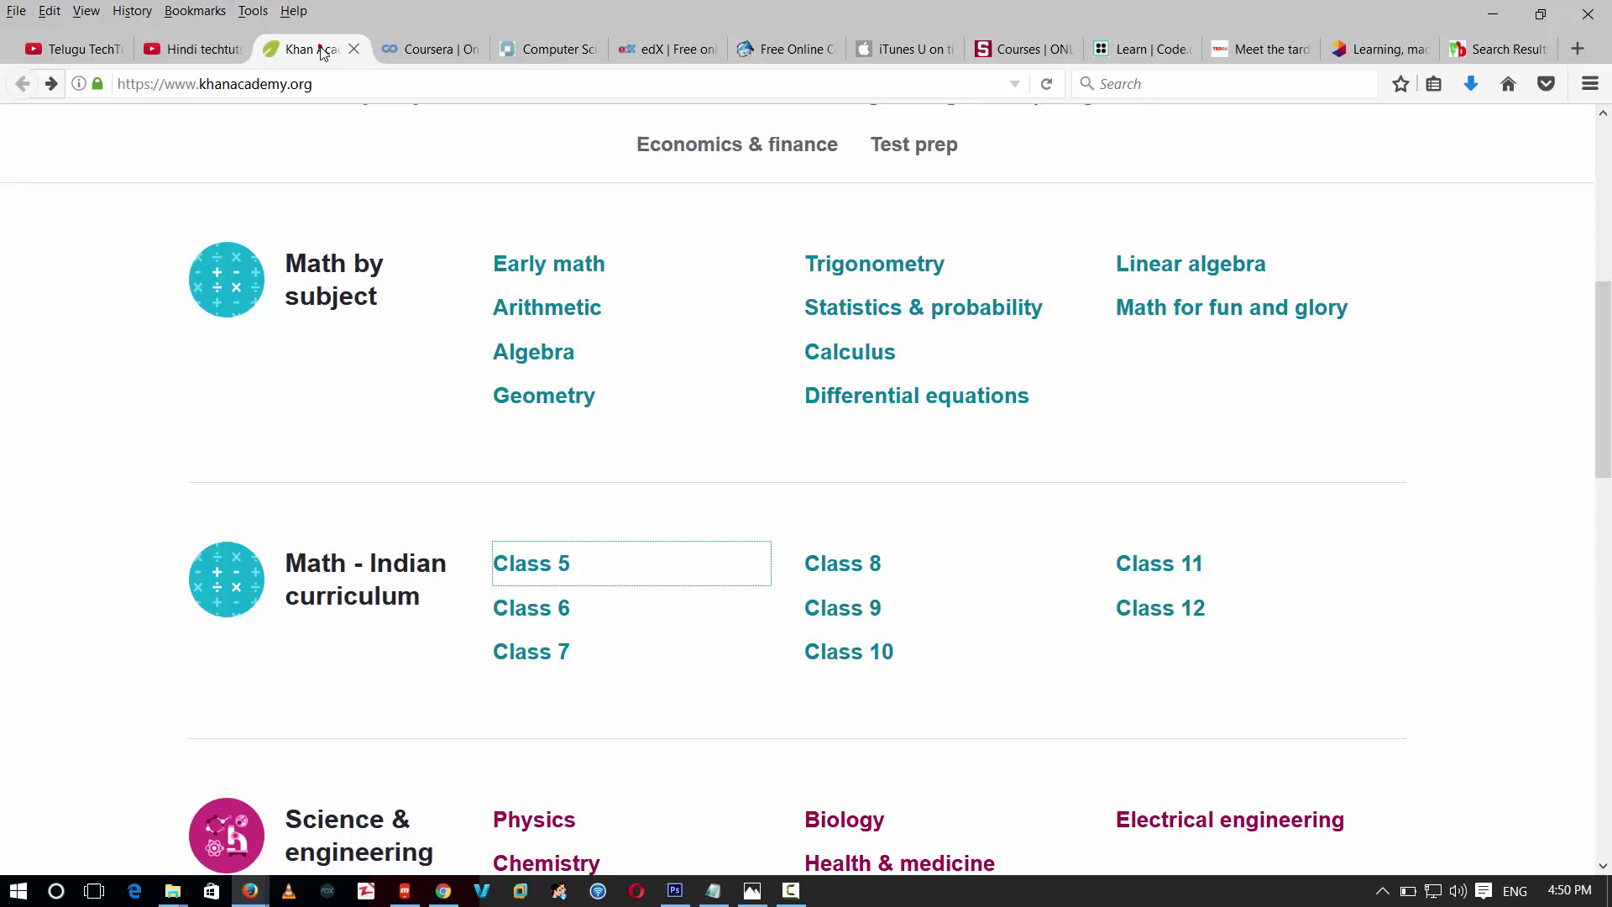
pyautogui.scroll(2, 467, 283)
pyautogui.scroll(3, 477, 286)
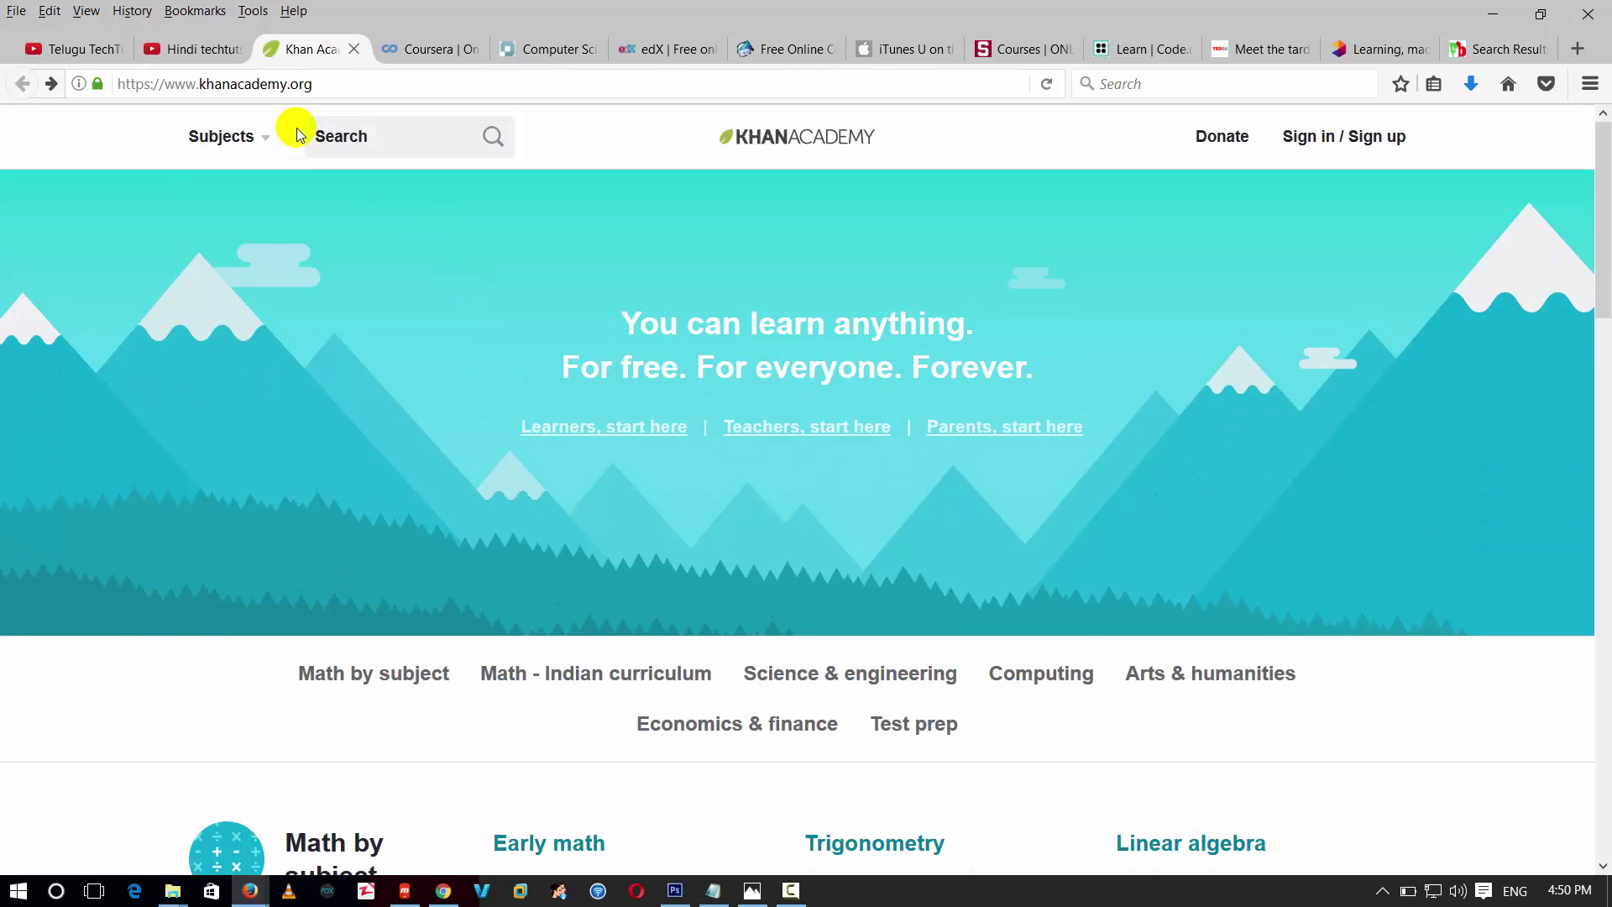
pyautogui.scroll(-3, 630, 437)
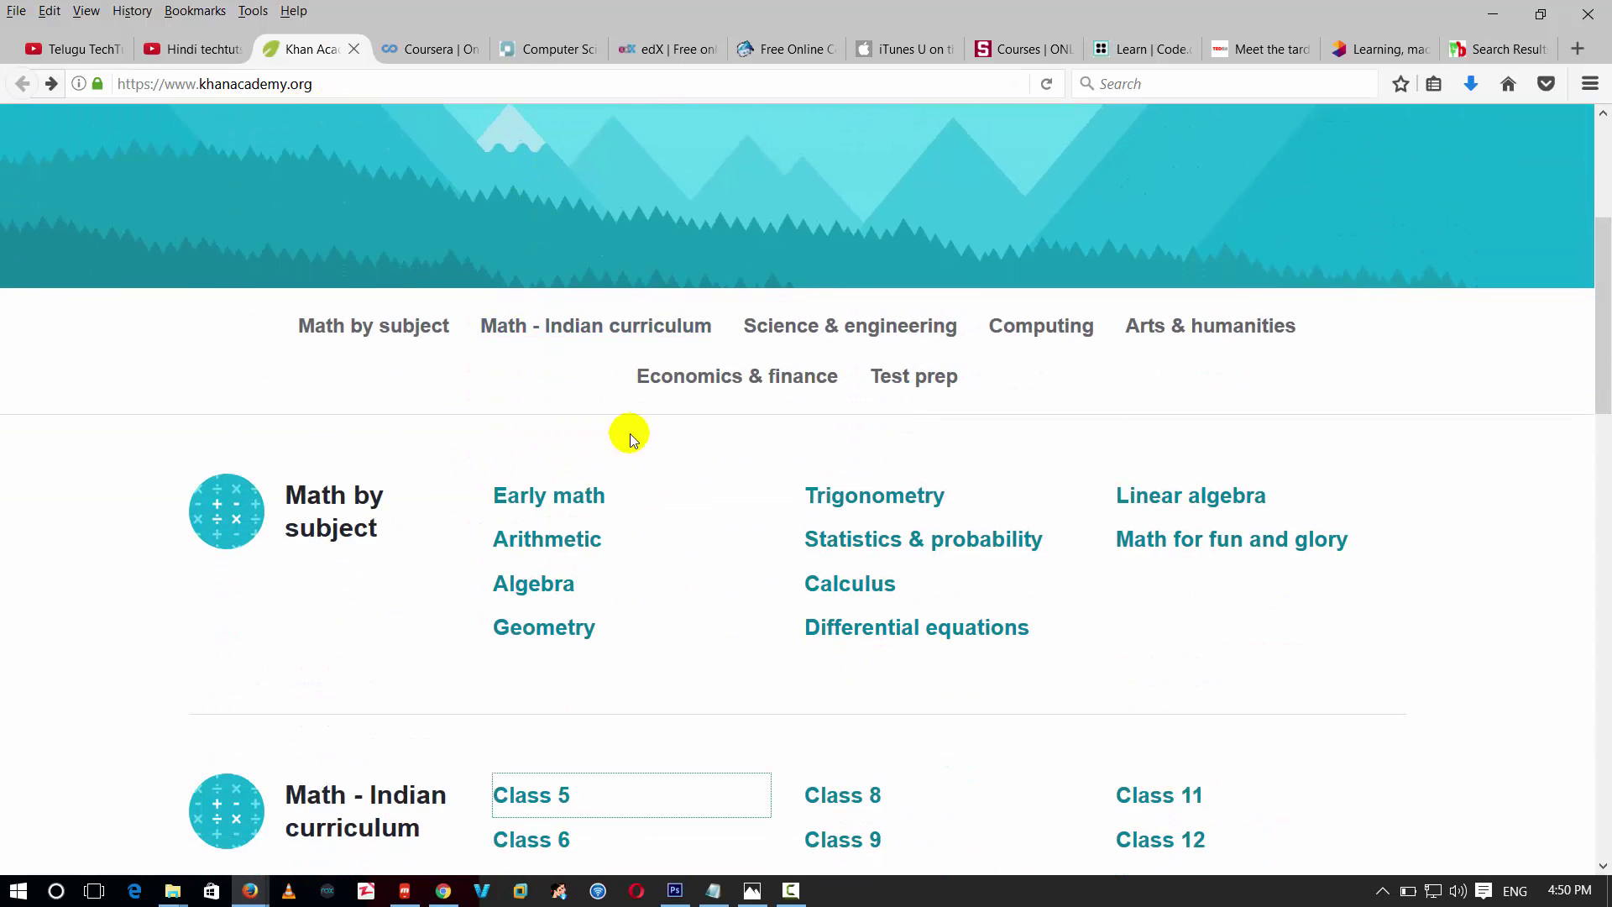
pyautogui.scroll(-3, 652, 443)
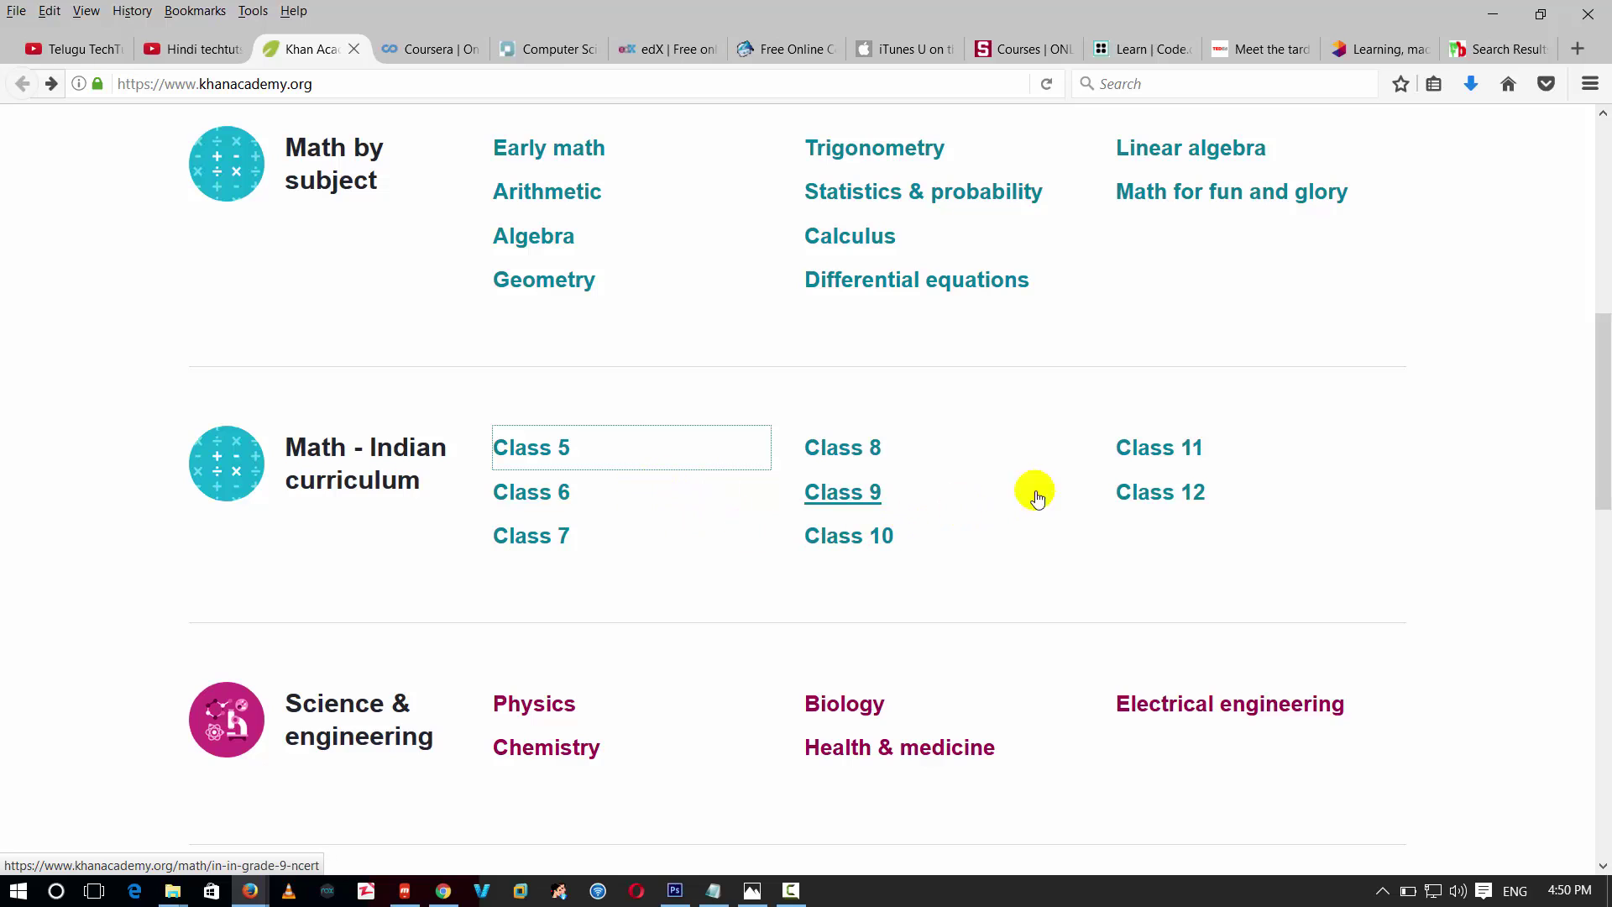
pyautogui.scroll(-3, 863, 556)
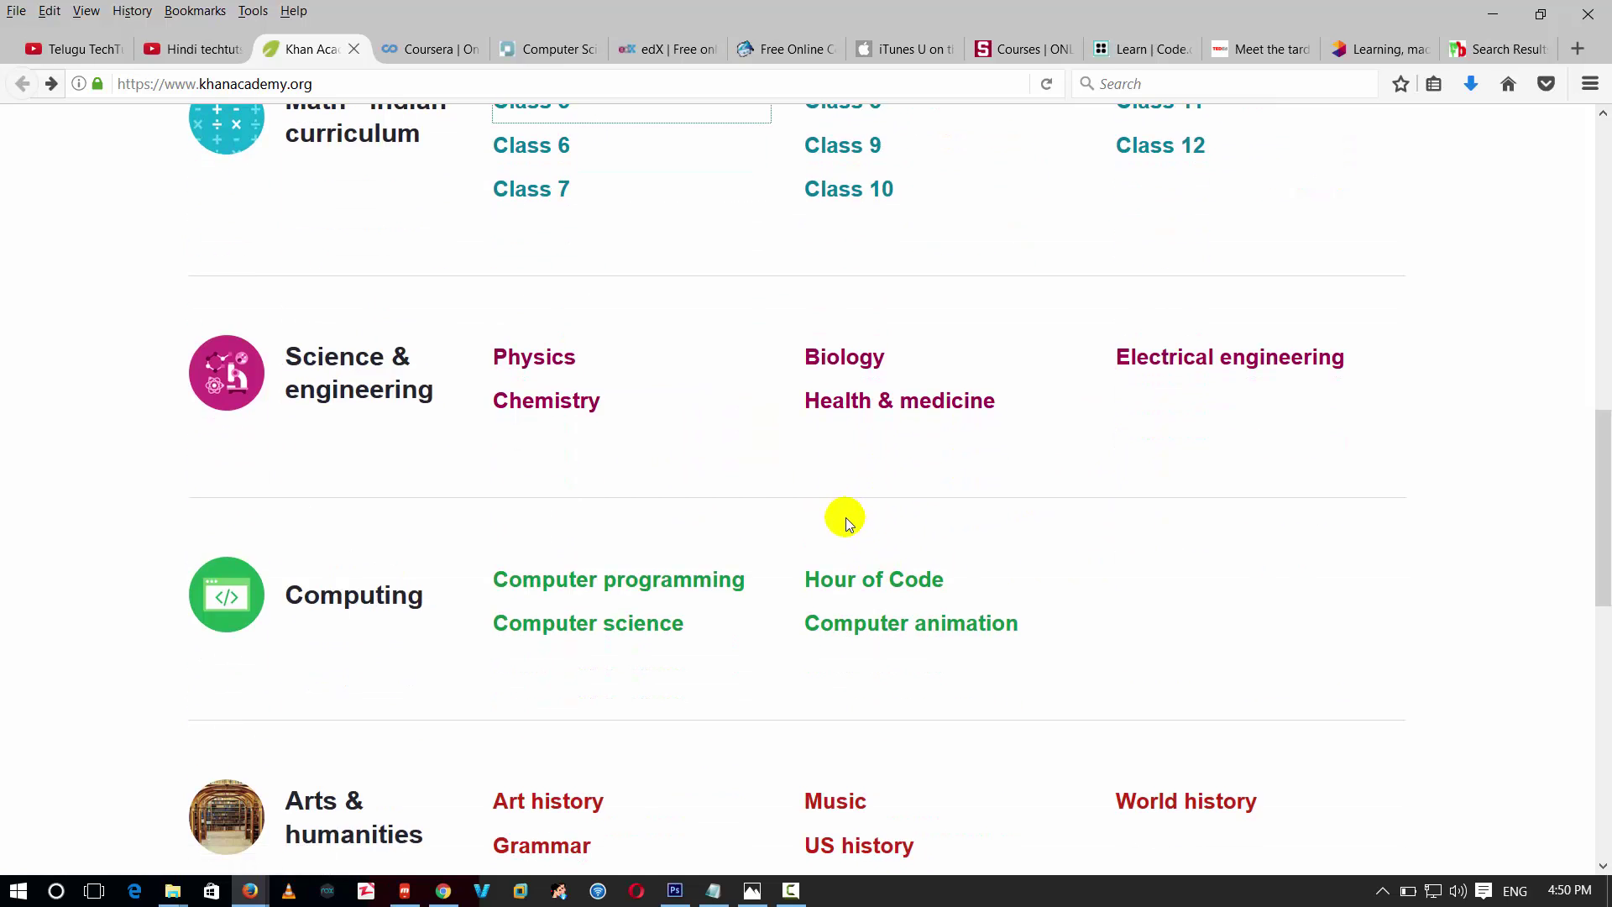
pyautogui.scroll(3, 842, 515)
pyautogui.scroll(-3, 842, 515)
pyautogui.scroll(8, 714, 515)
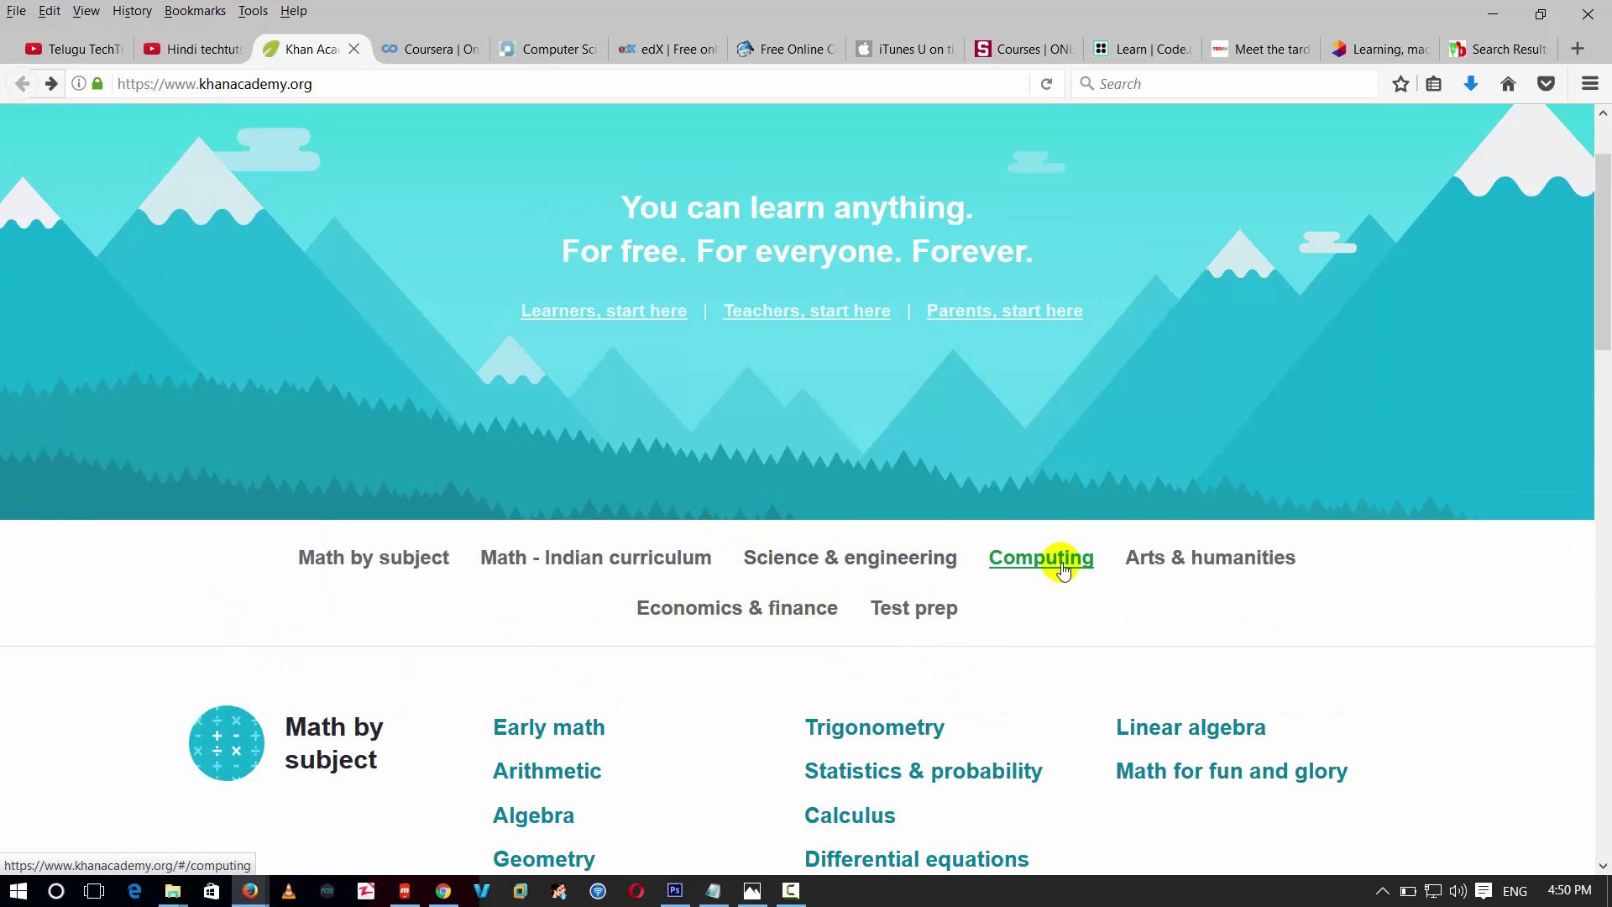
pyautogui.scroll(-2, 962, 588)
pyautogui.scroll(-3, 791, 493)
pyautogui.scroll(-2, 784, 492)
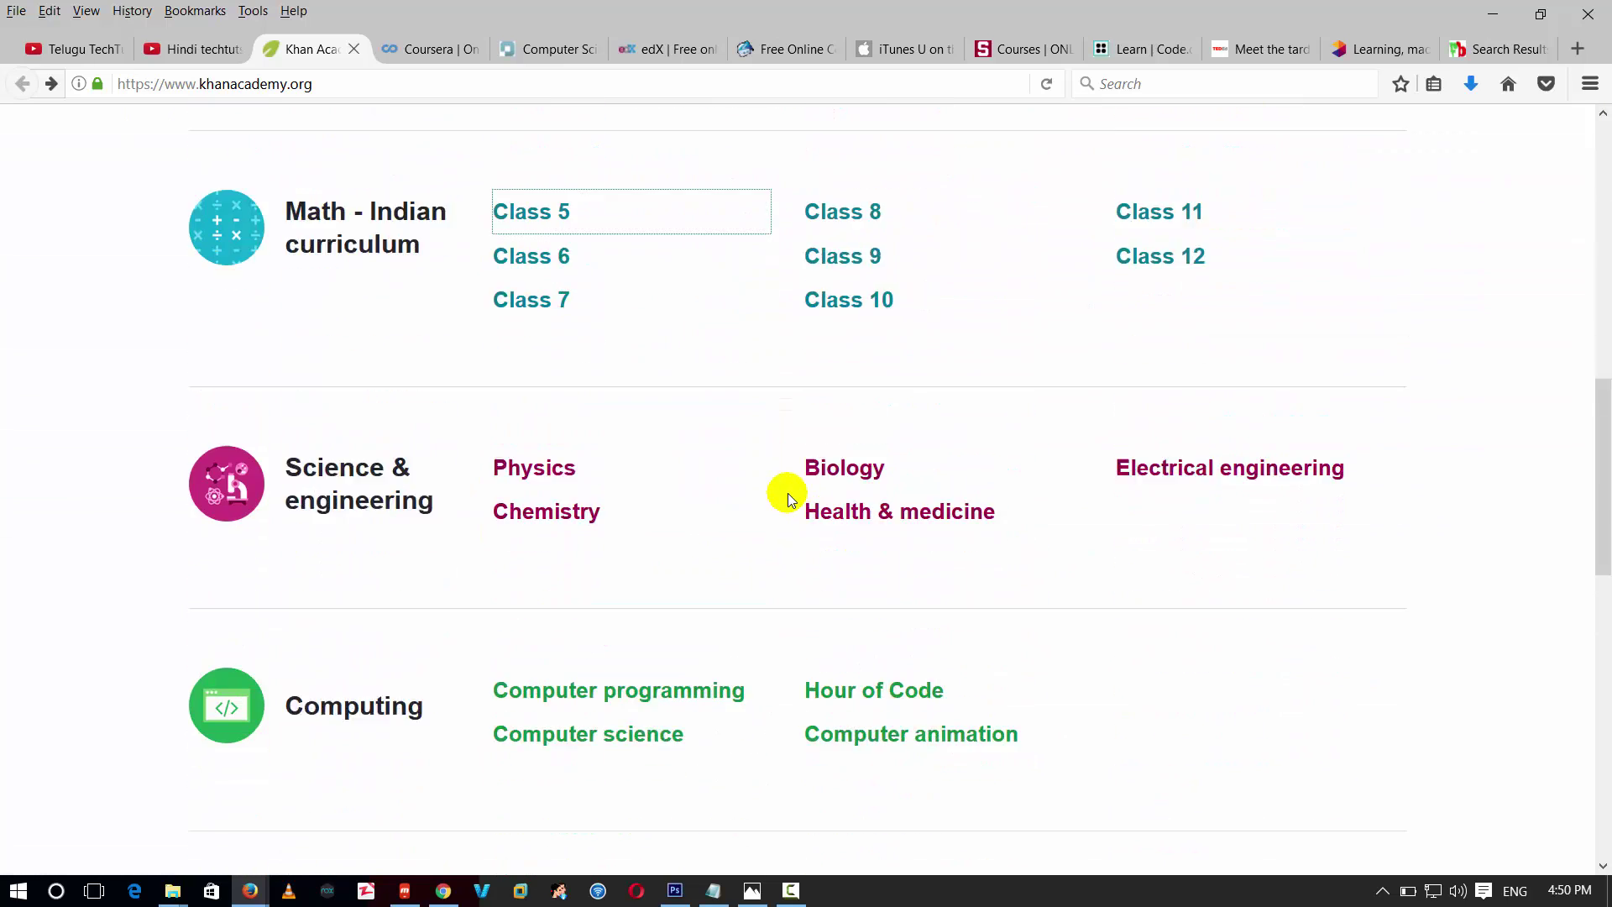
pyautogui.scroll(-1, 786, 492)
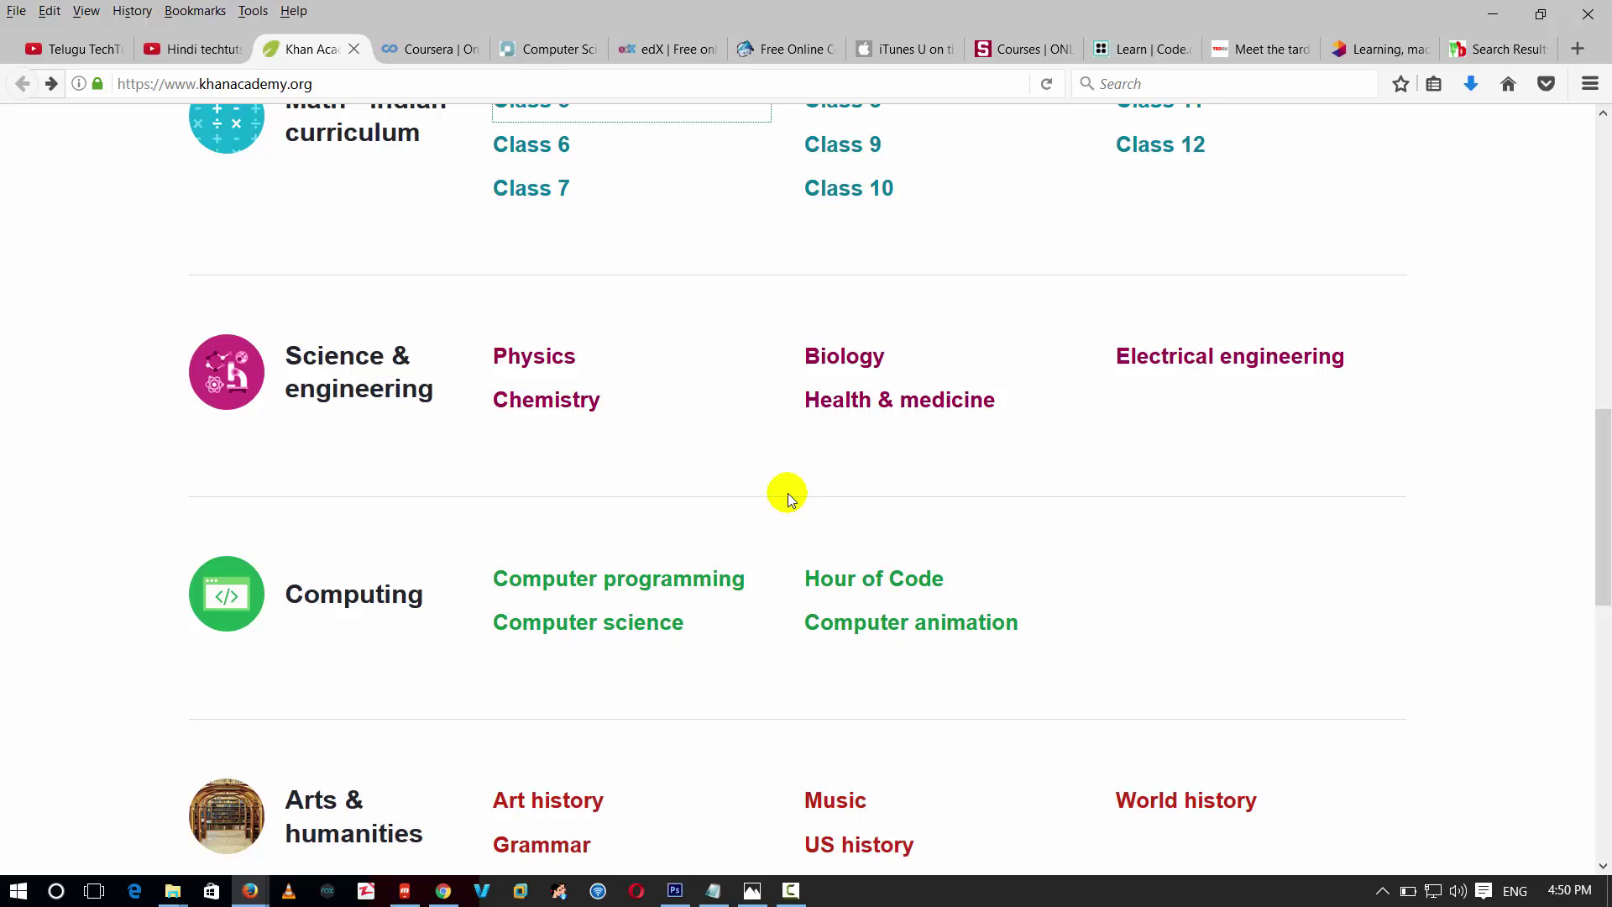
pyautogui.scroll(1, 787, 493)
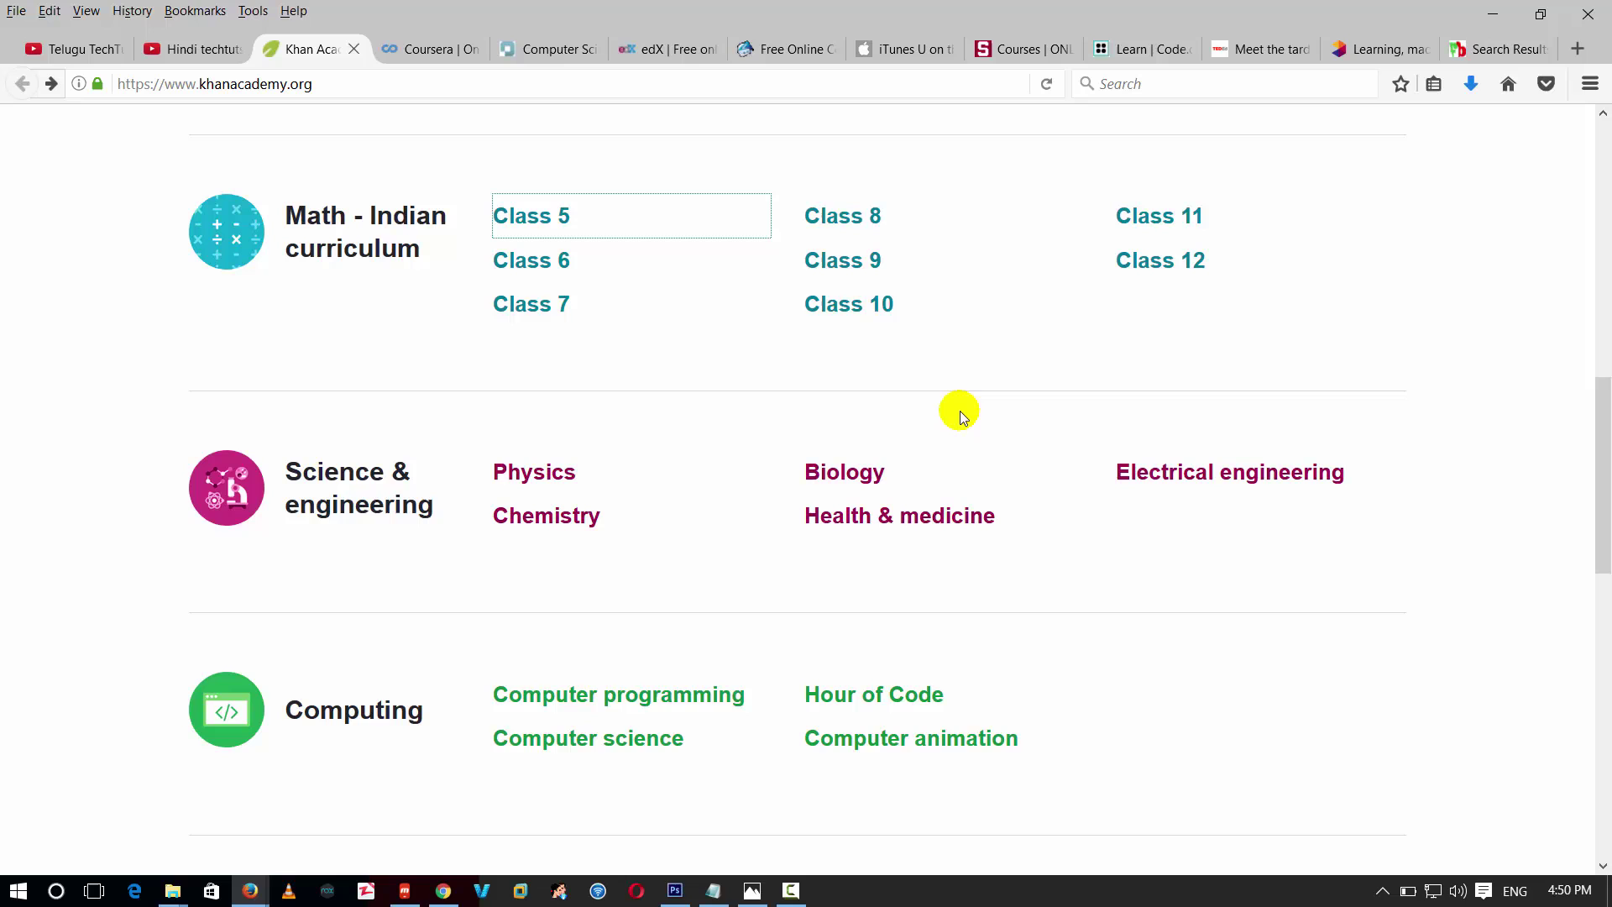
pyautogui.scroll(-2, 1163, 568)
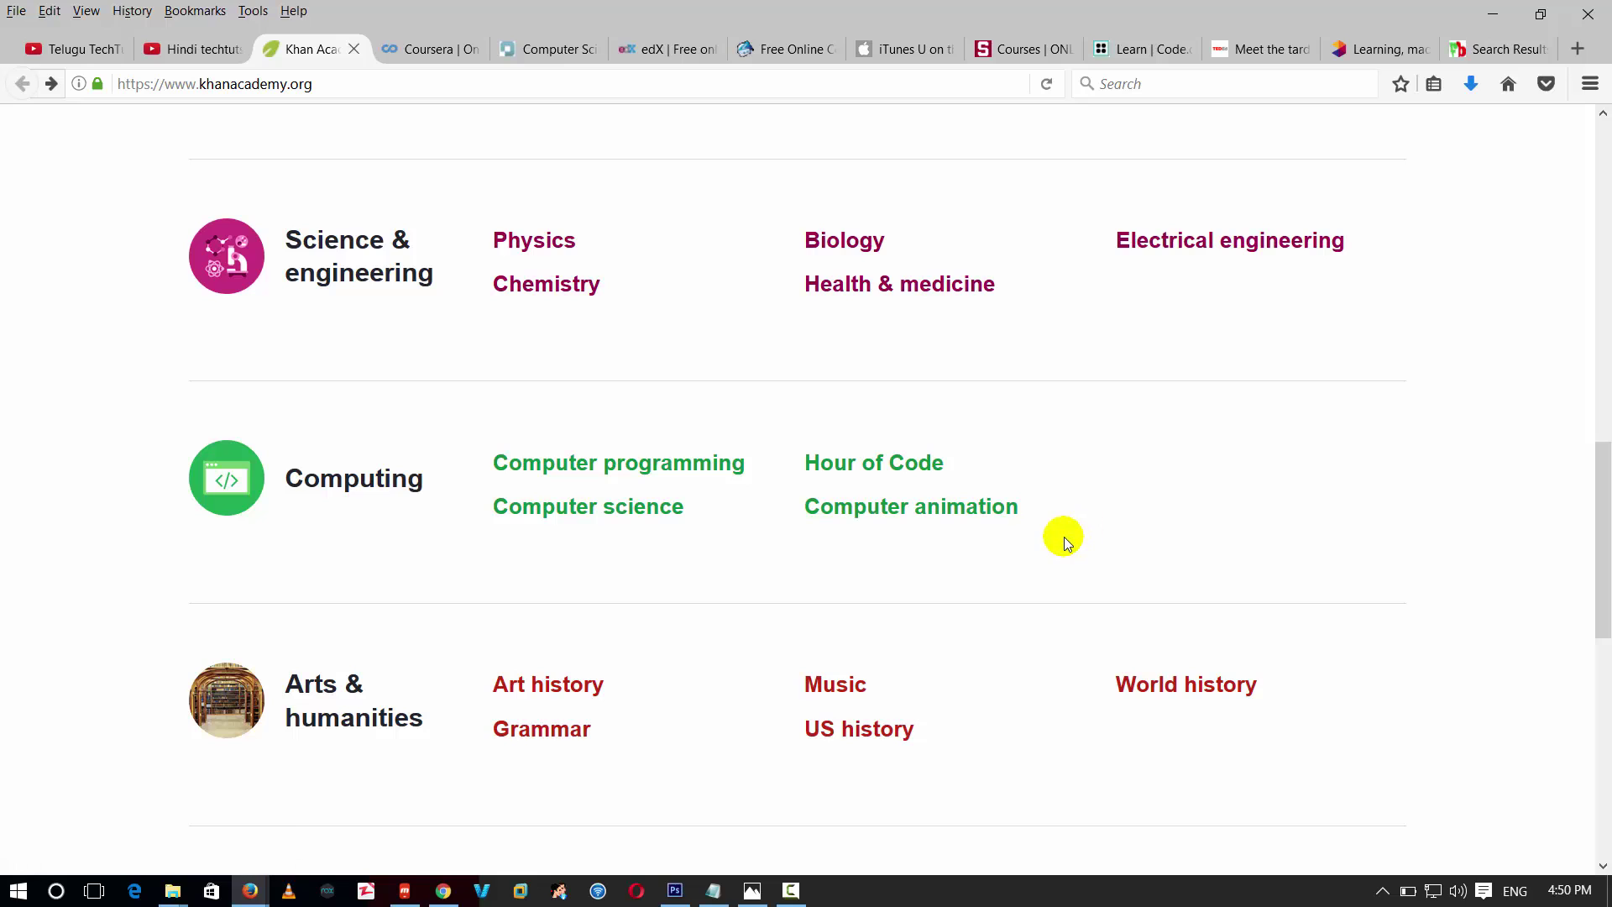
pyautogui.scroll(-4, 1119, 484)
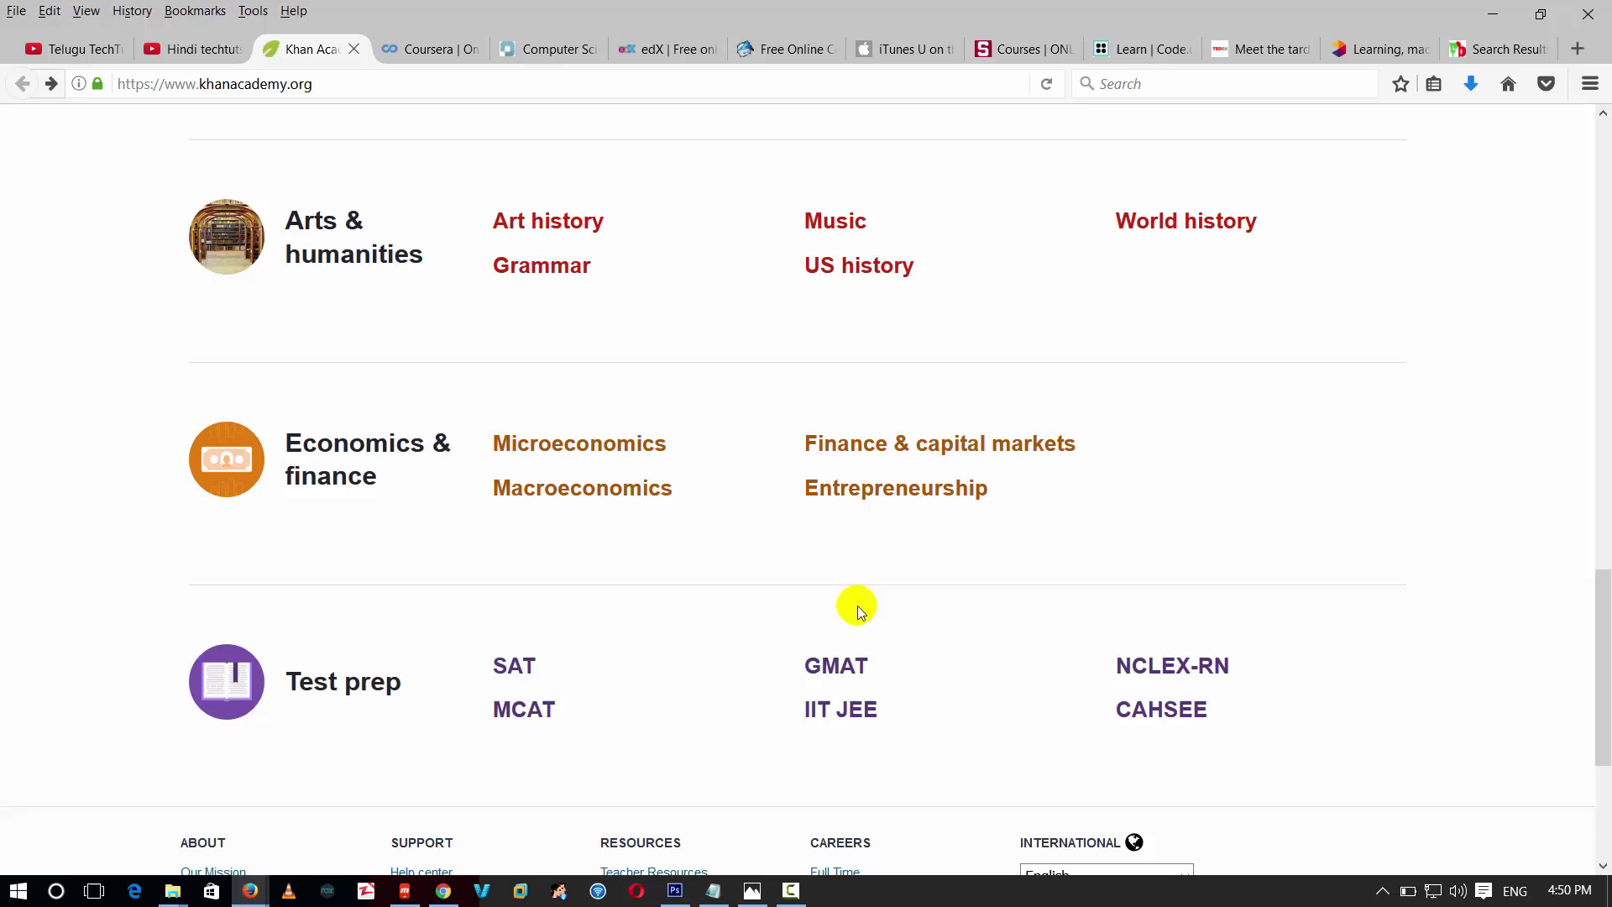
pyautogui.scroll(2, 795, 457)
pyautogui.scroll(2, 568, 486)
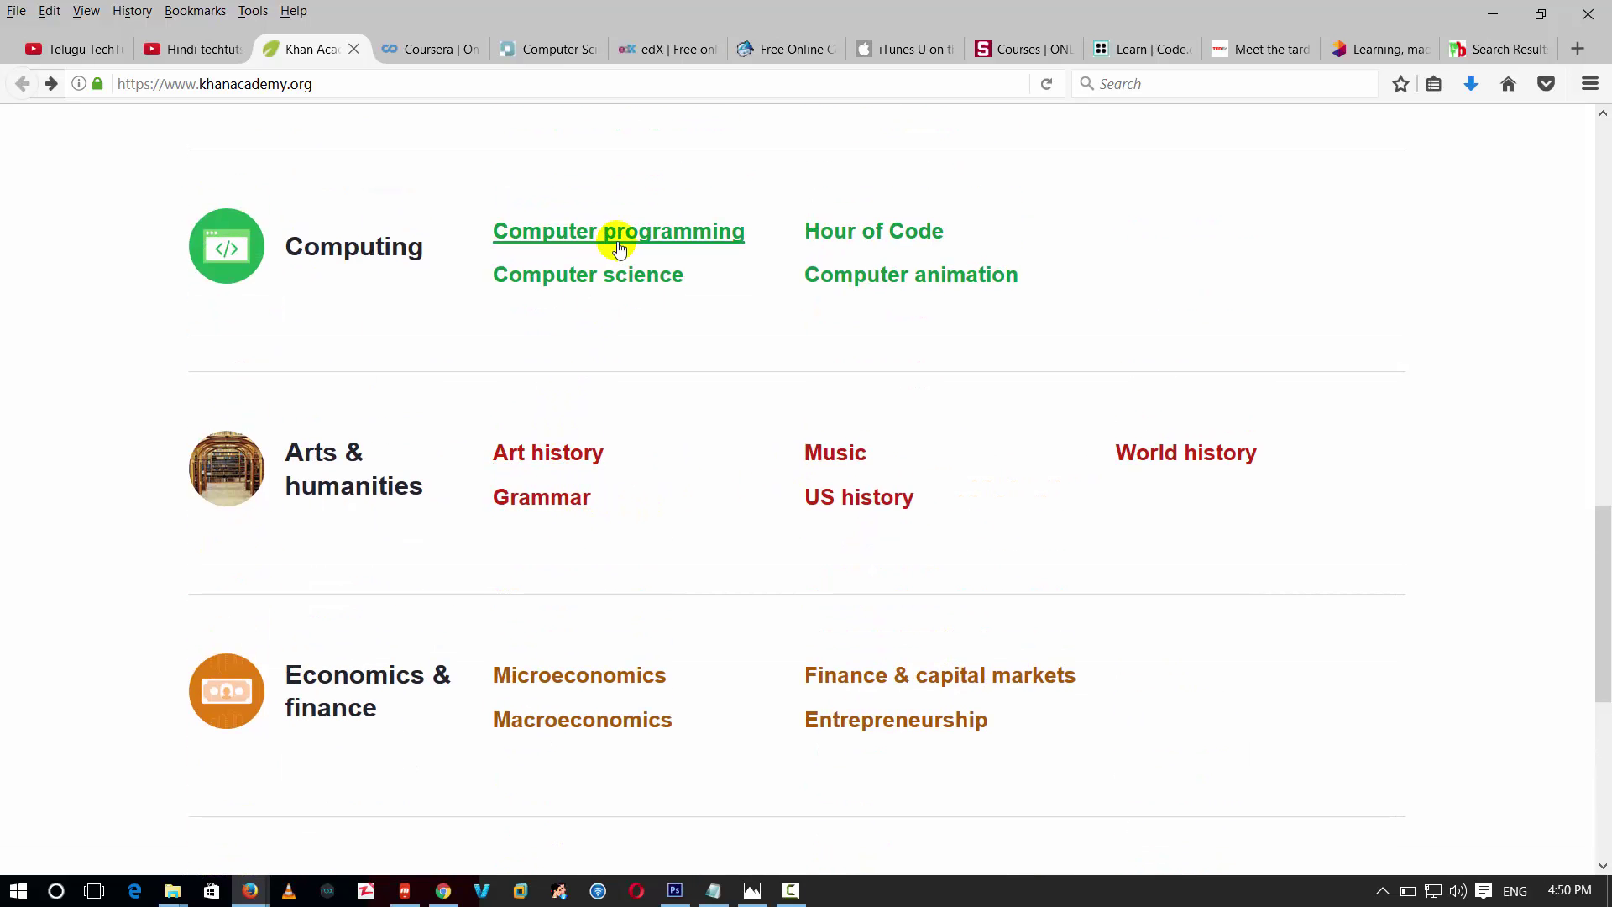
pyautogui.scroll(1, 719, 373)
pyautogui.scroll(2, 629, 359)
pyautogui.scroll(2, 554, 353)
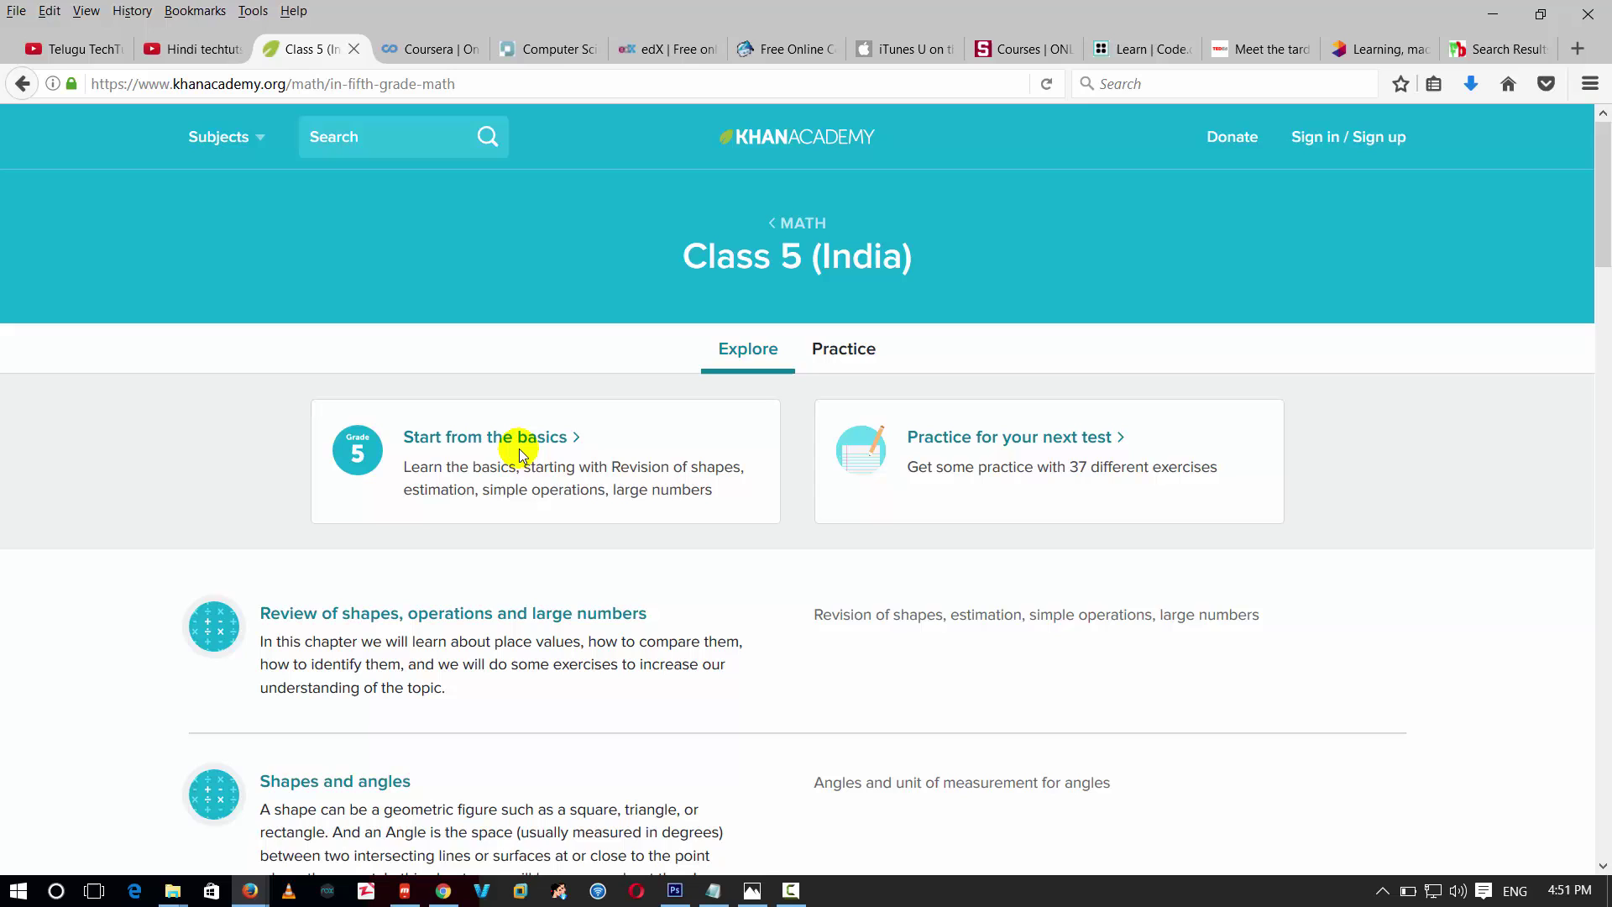
pyautogui.scroll(-2, 639, 527)
pyautogui.scroll(-1, 731, 504)
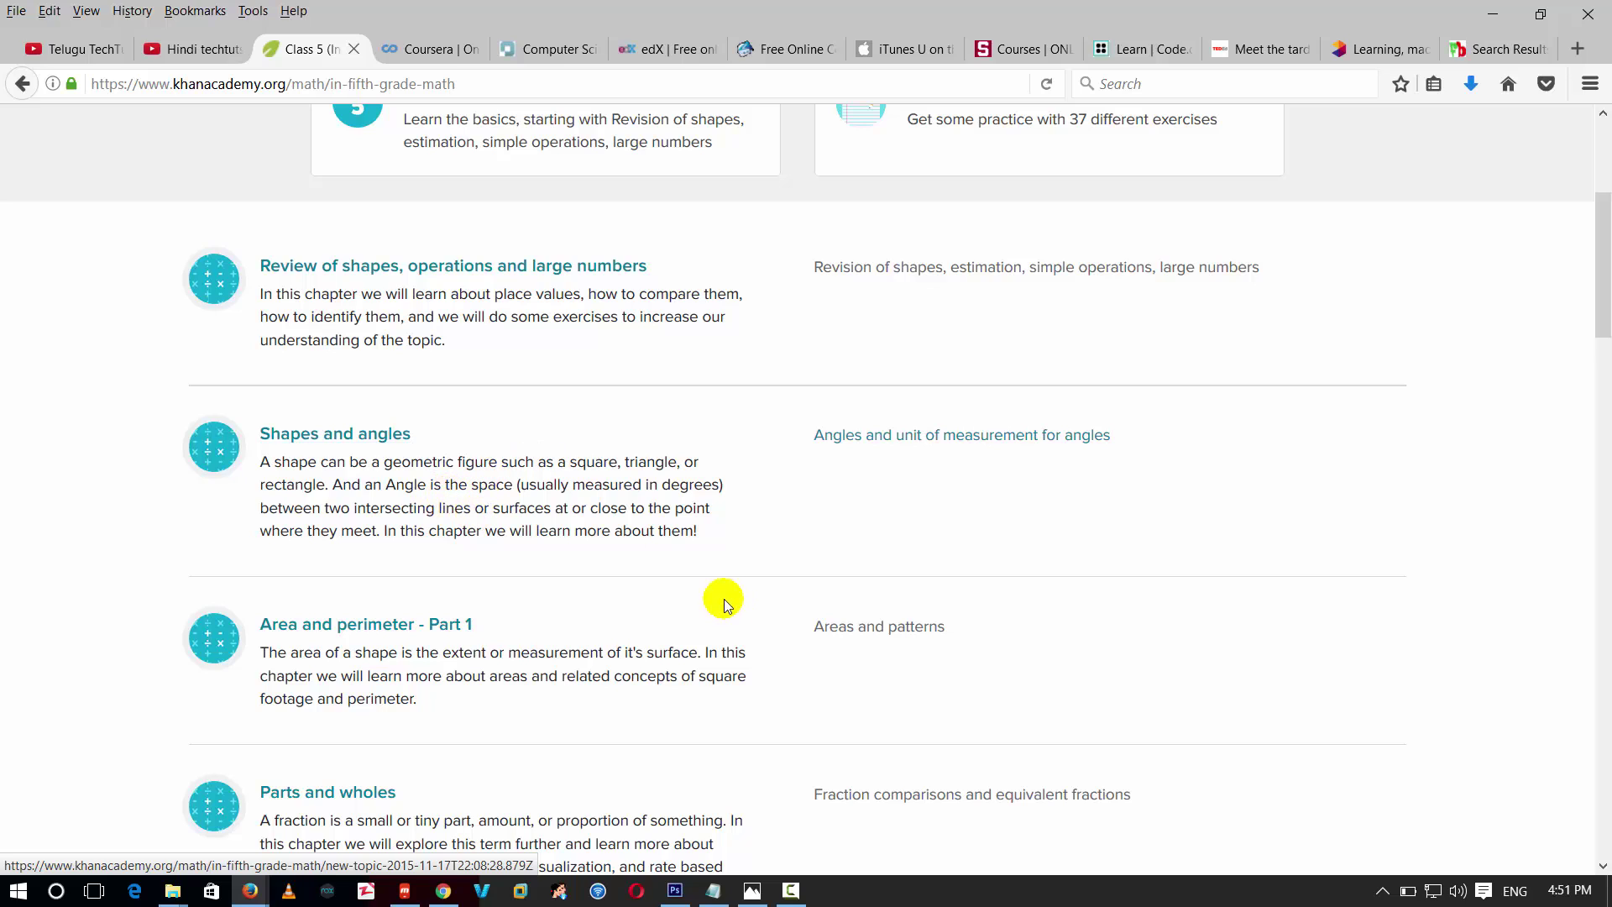
# Step: On Coursera, expand Python for Everybody Course 1 details to show the Week 1 lectures
pyautogui.click(418, 85)
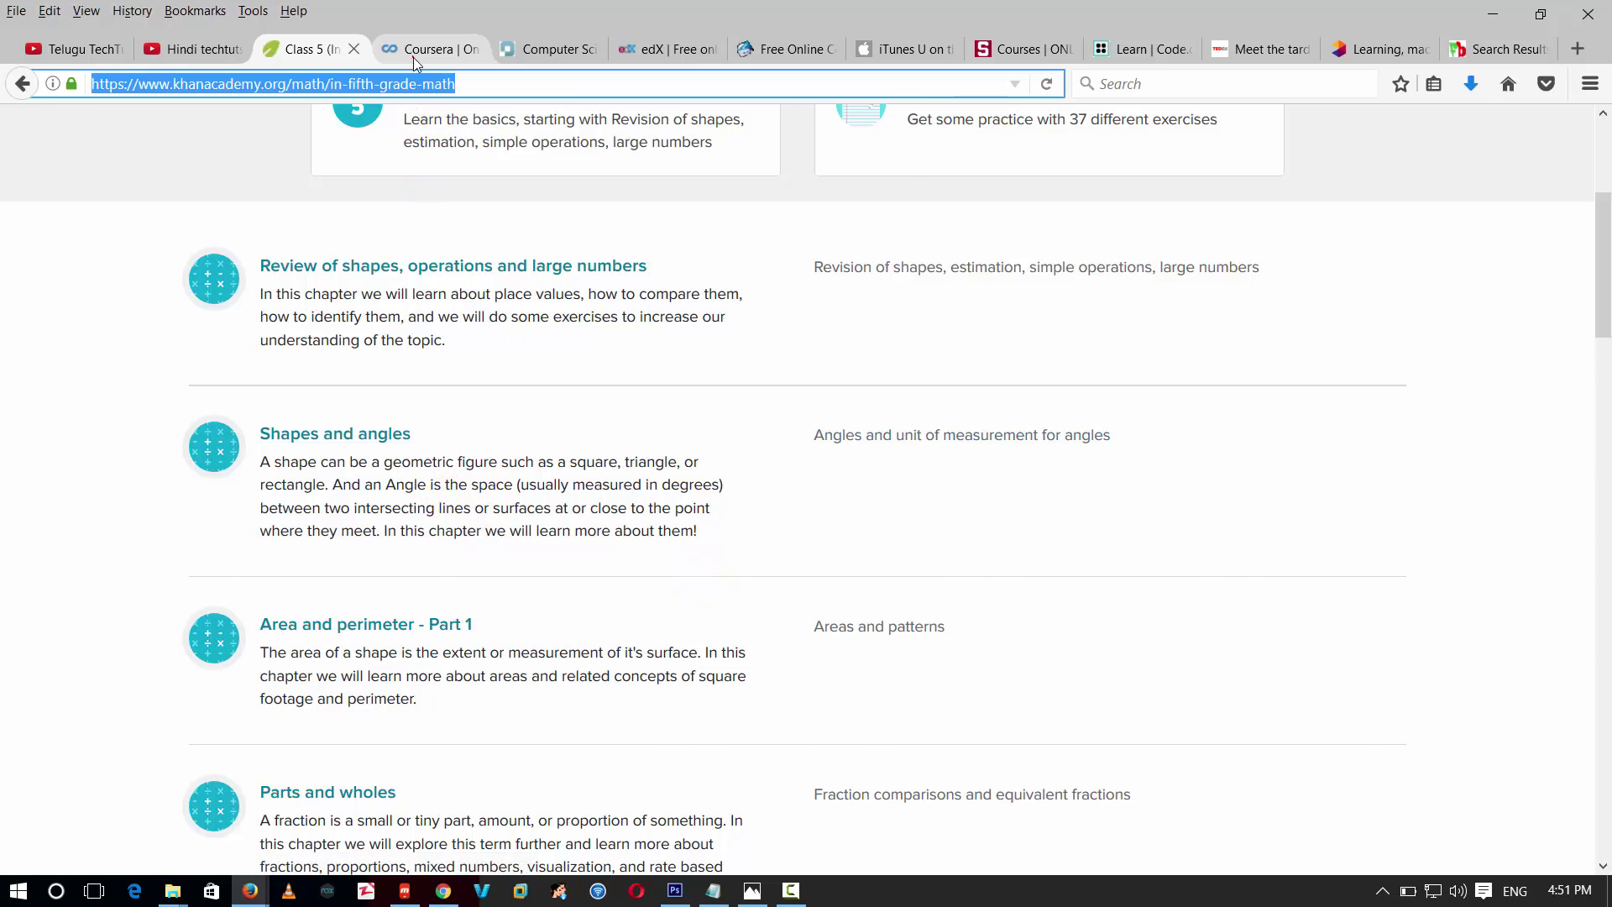
pyautogui.click(413, 57)
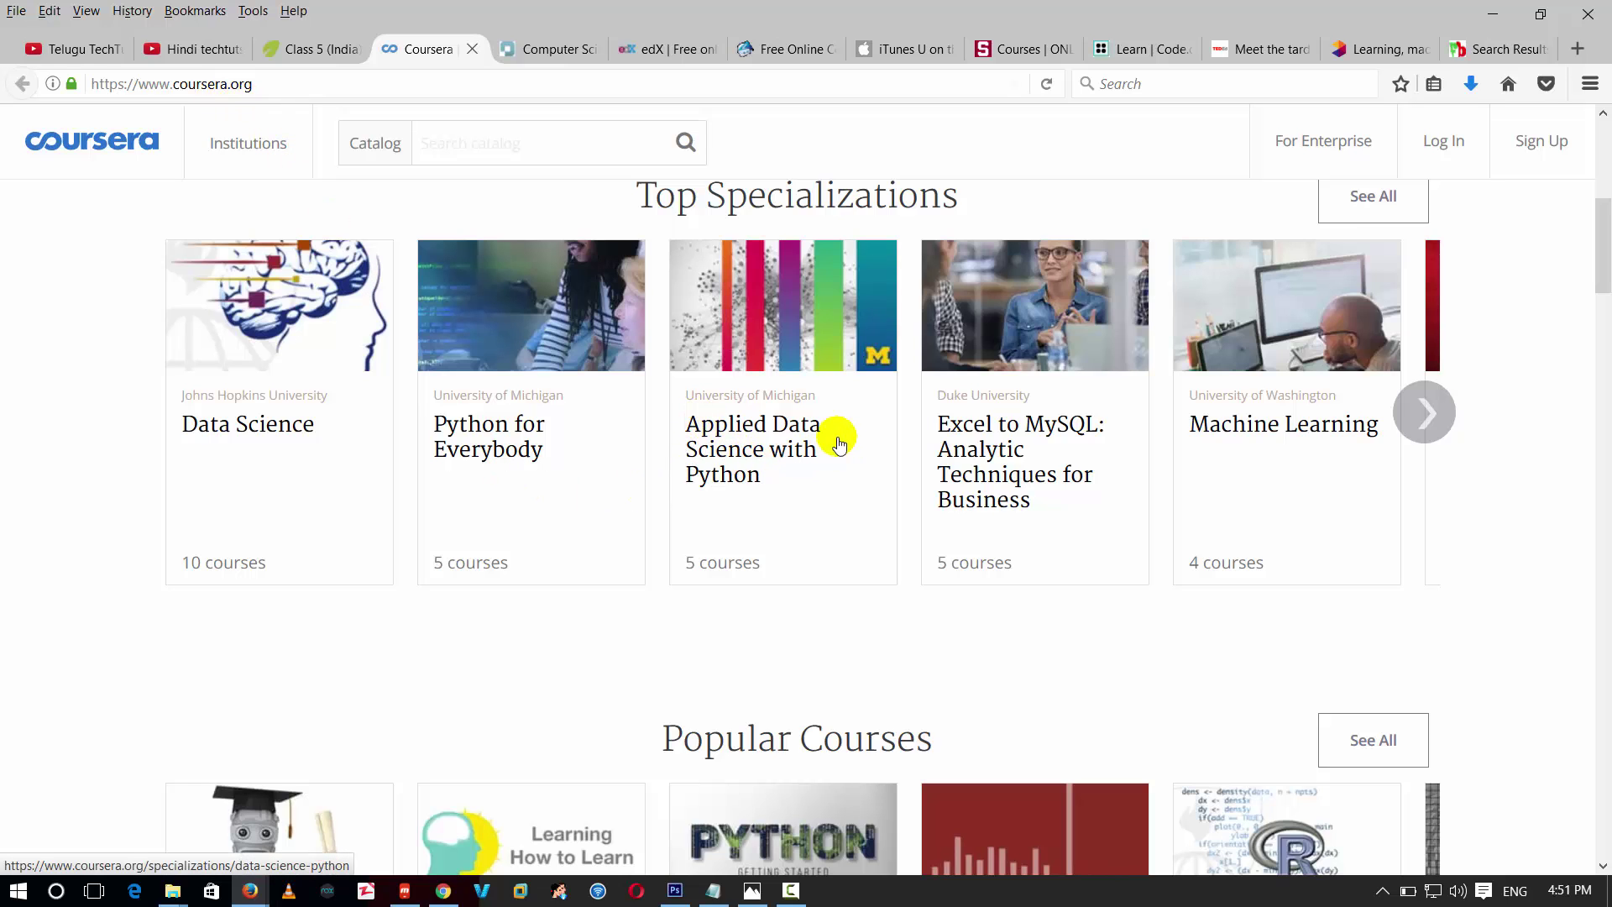
pyautogui.scroll(-3, 832, 451)
pyautogui.scroll(-3, 828, 436)
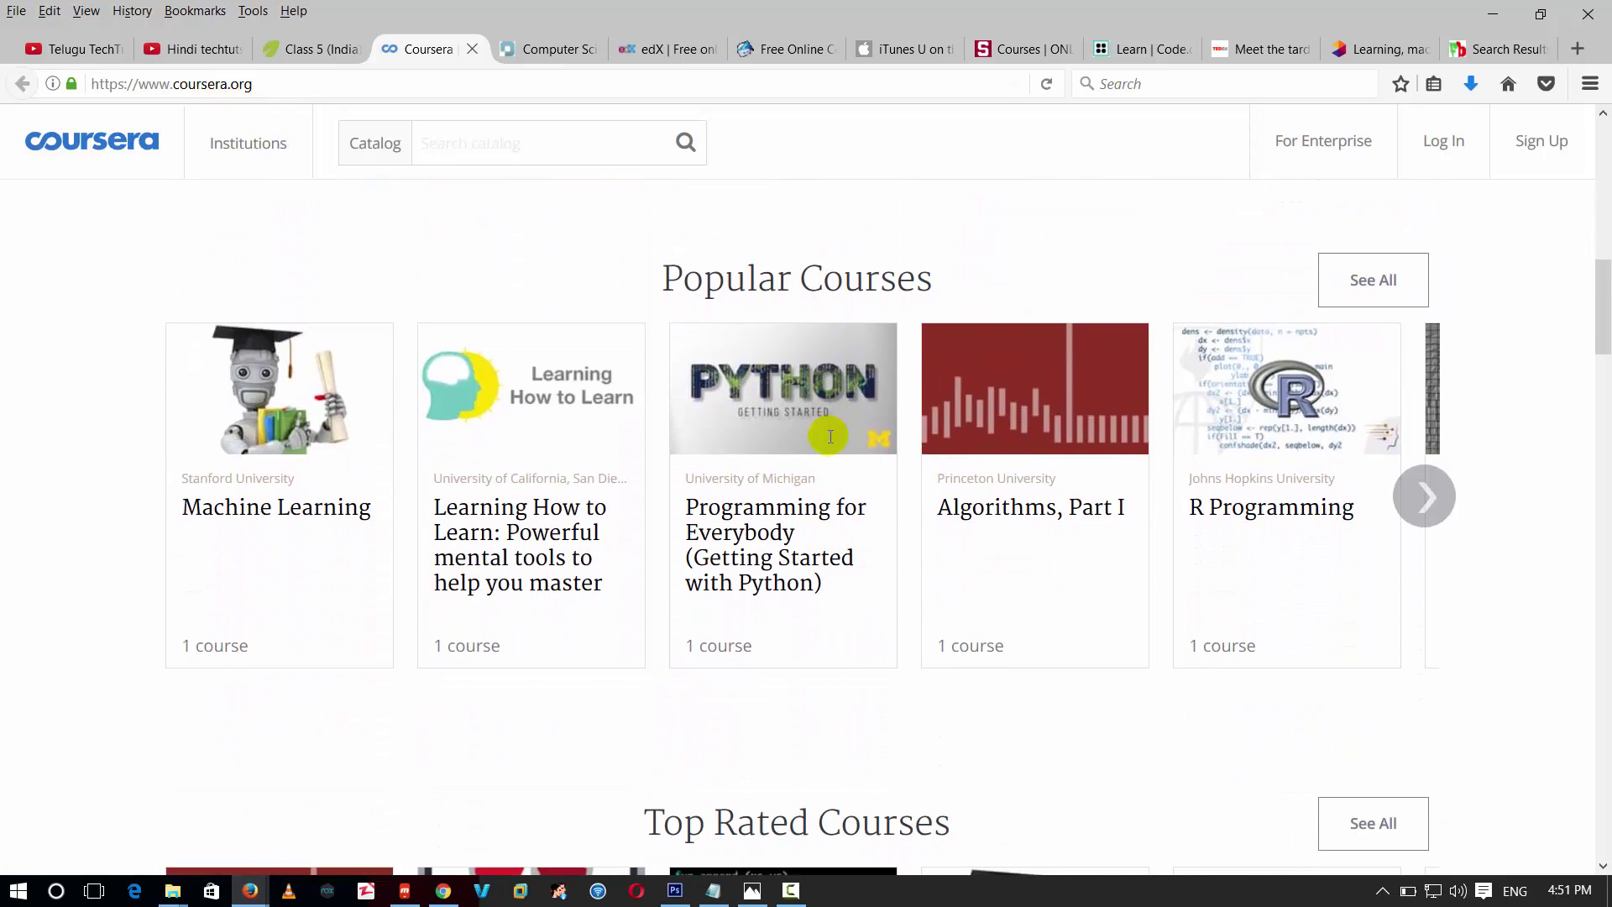
pyautogui.scroll(-3, 687, 540)
pyautogui.scroll(-3, 724, 532)
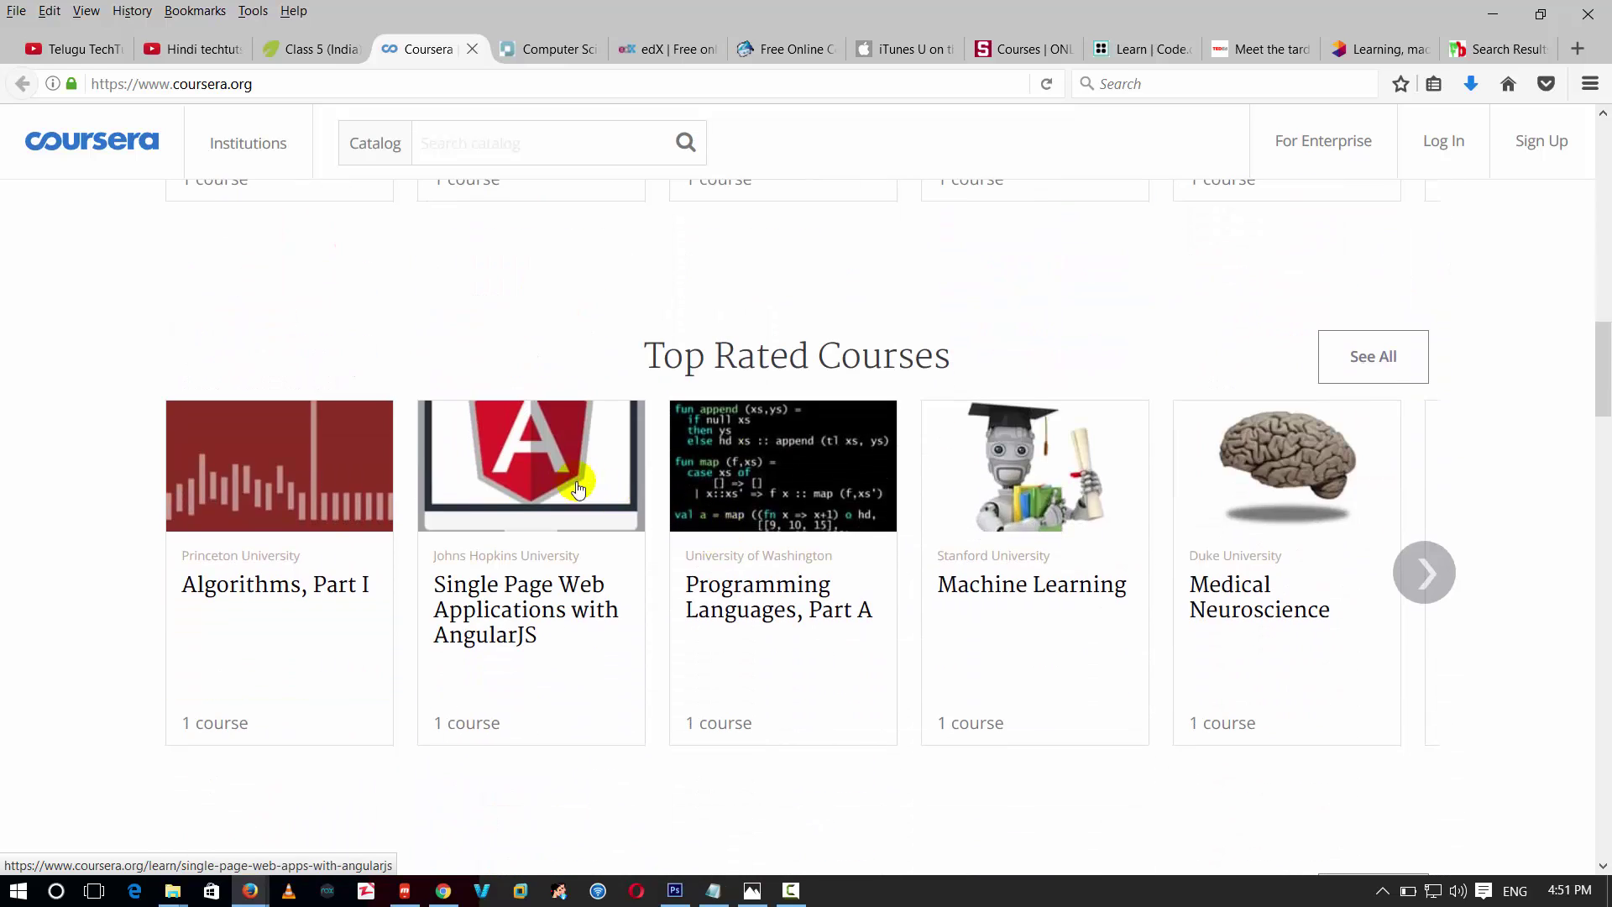
pyautogui.scroll(3, 614, 503)
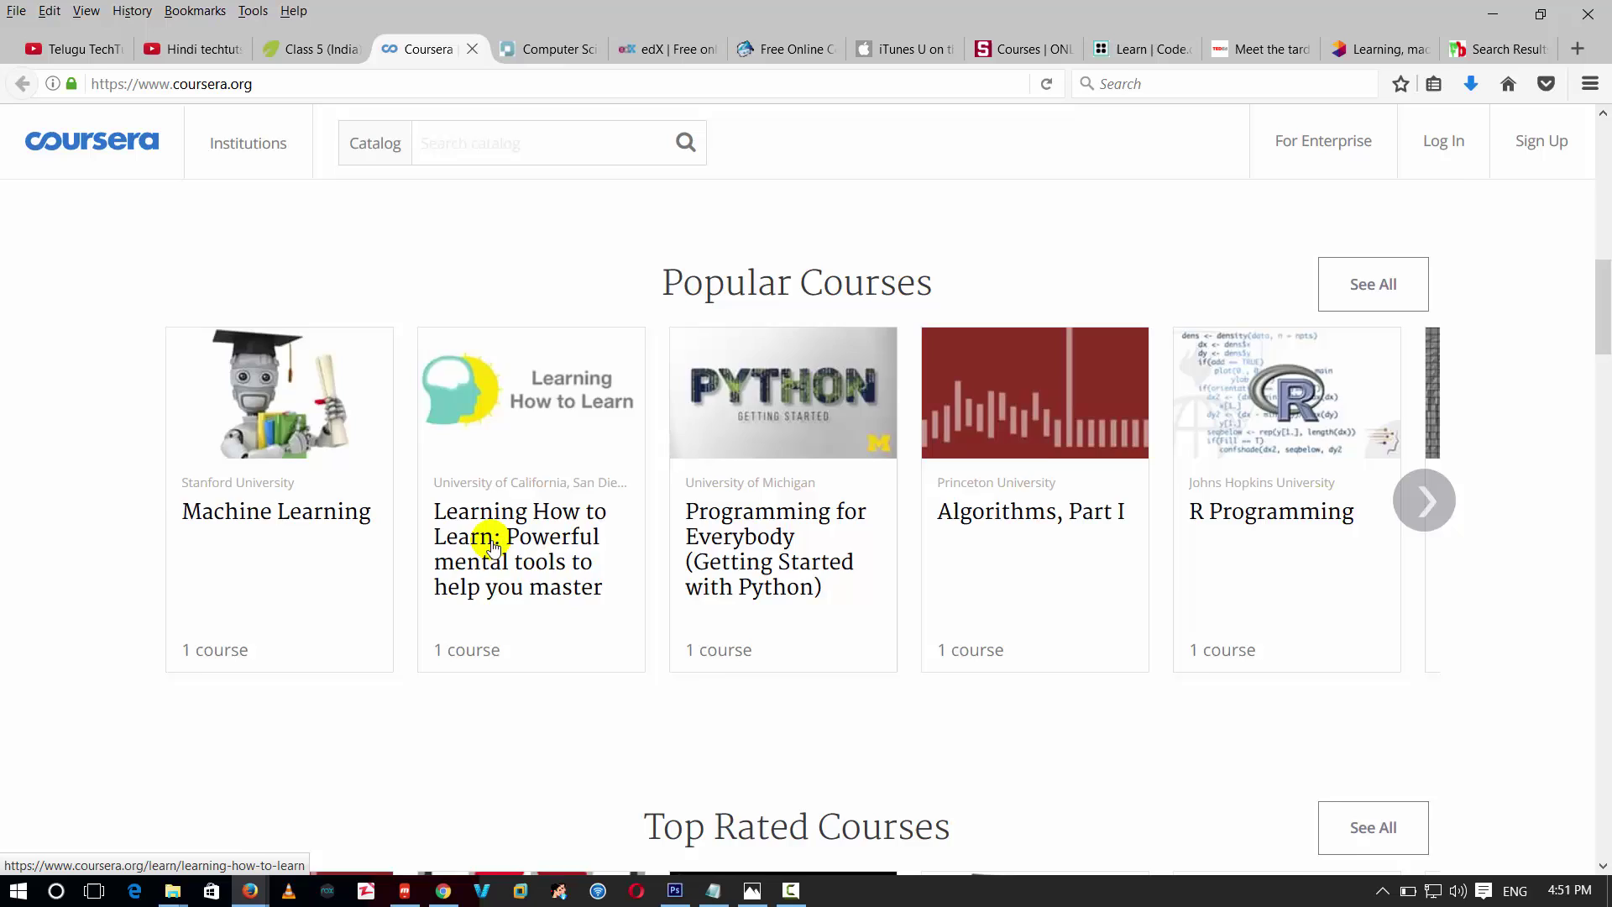
pyautogui.scroll(3, 516, 527)
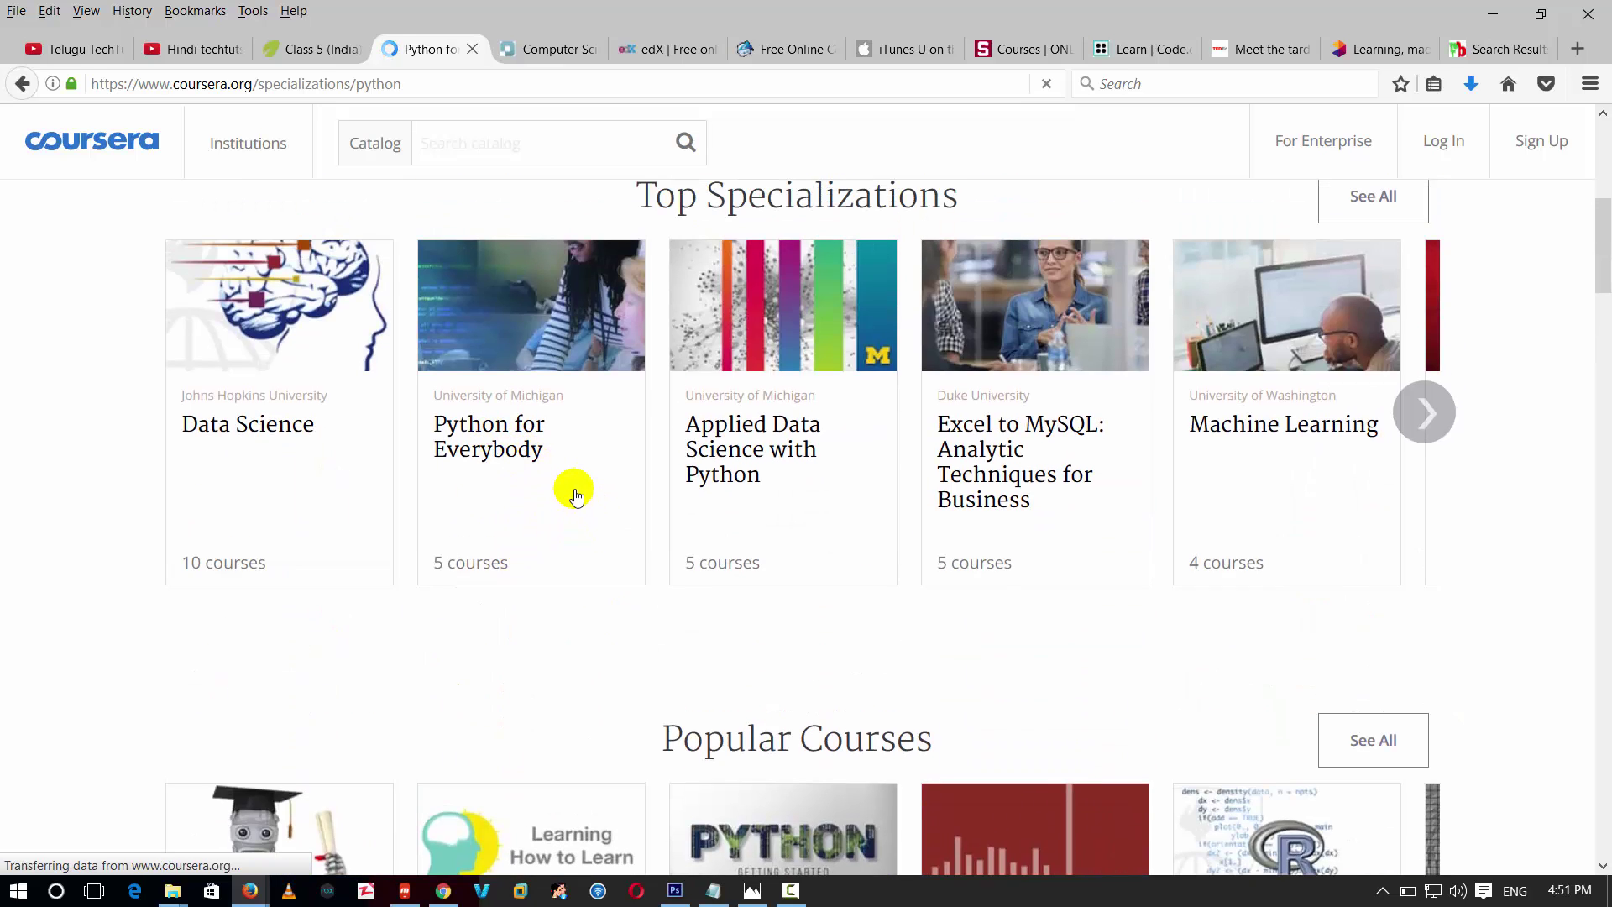
pyautogui.scroll(-3, 724, 485)
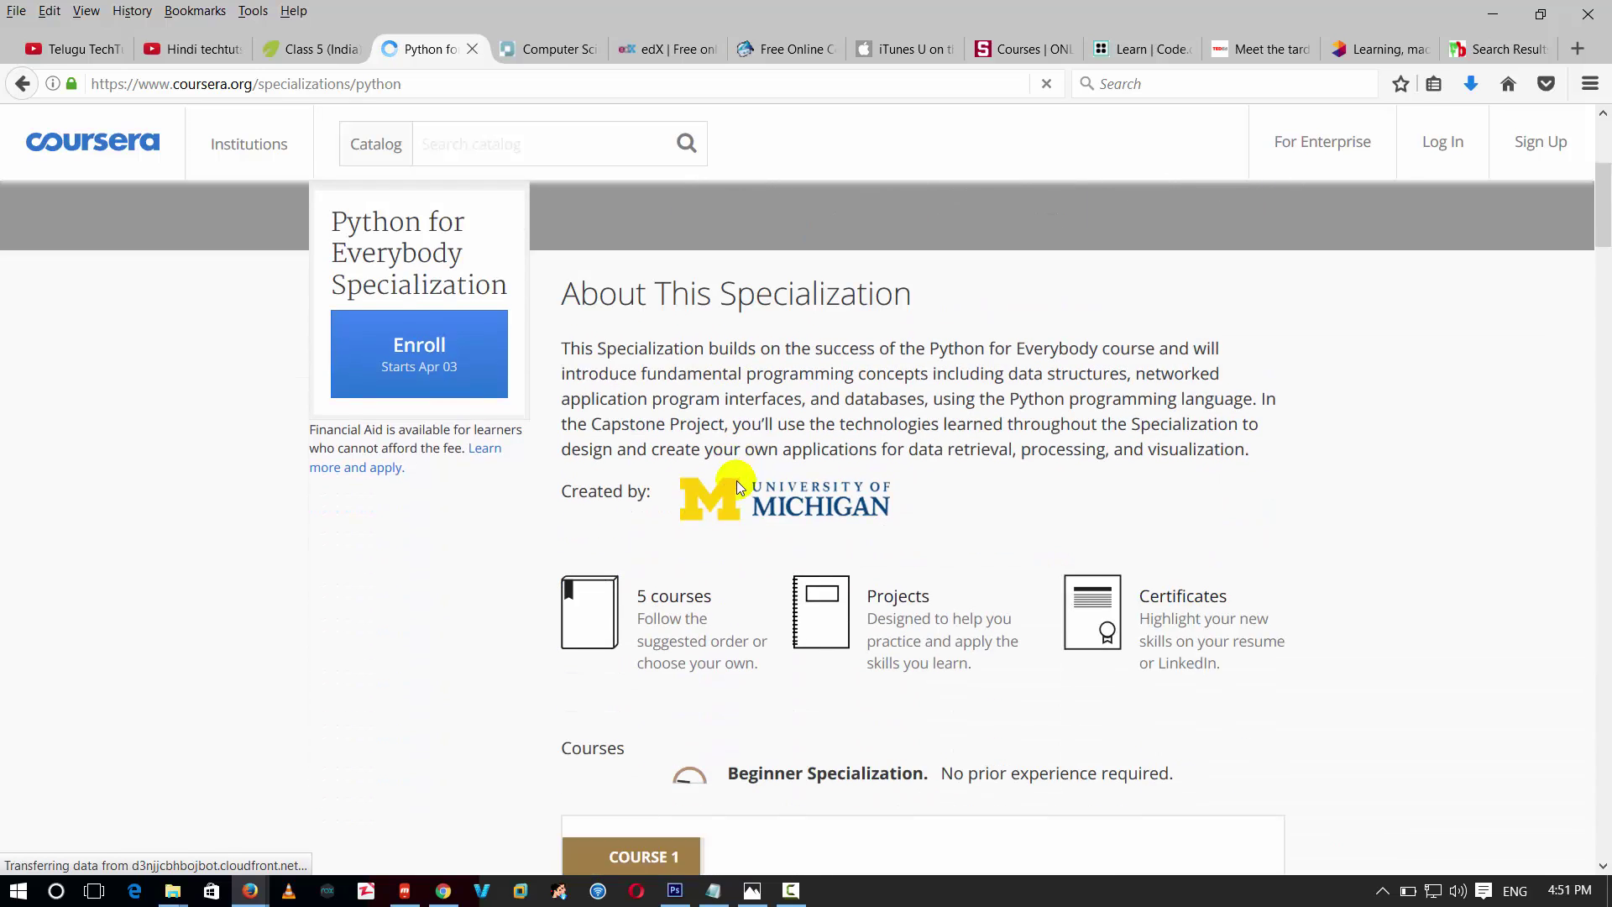
pyautogui.scroll(-3, 752, 480)
pyautogui.scroll(-2, 747, 485)
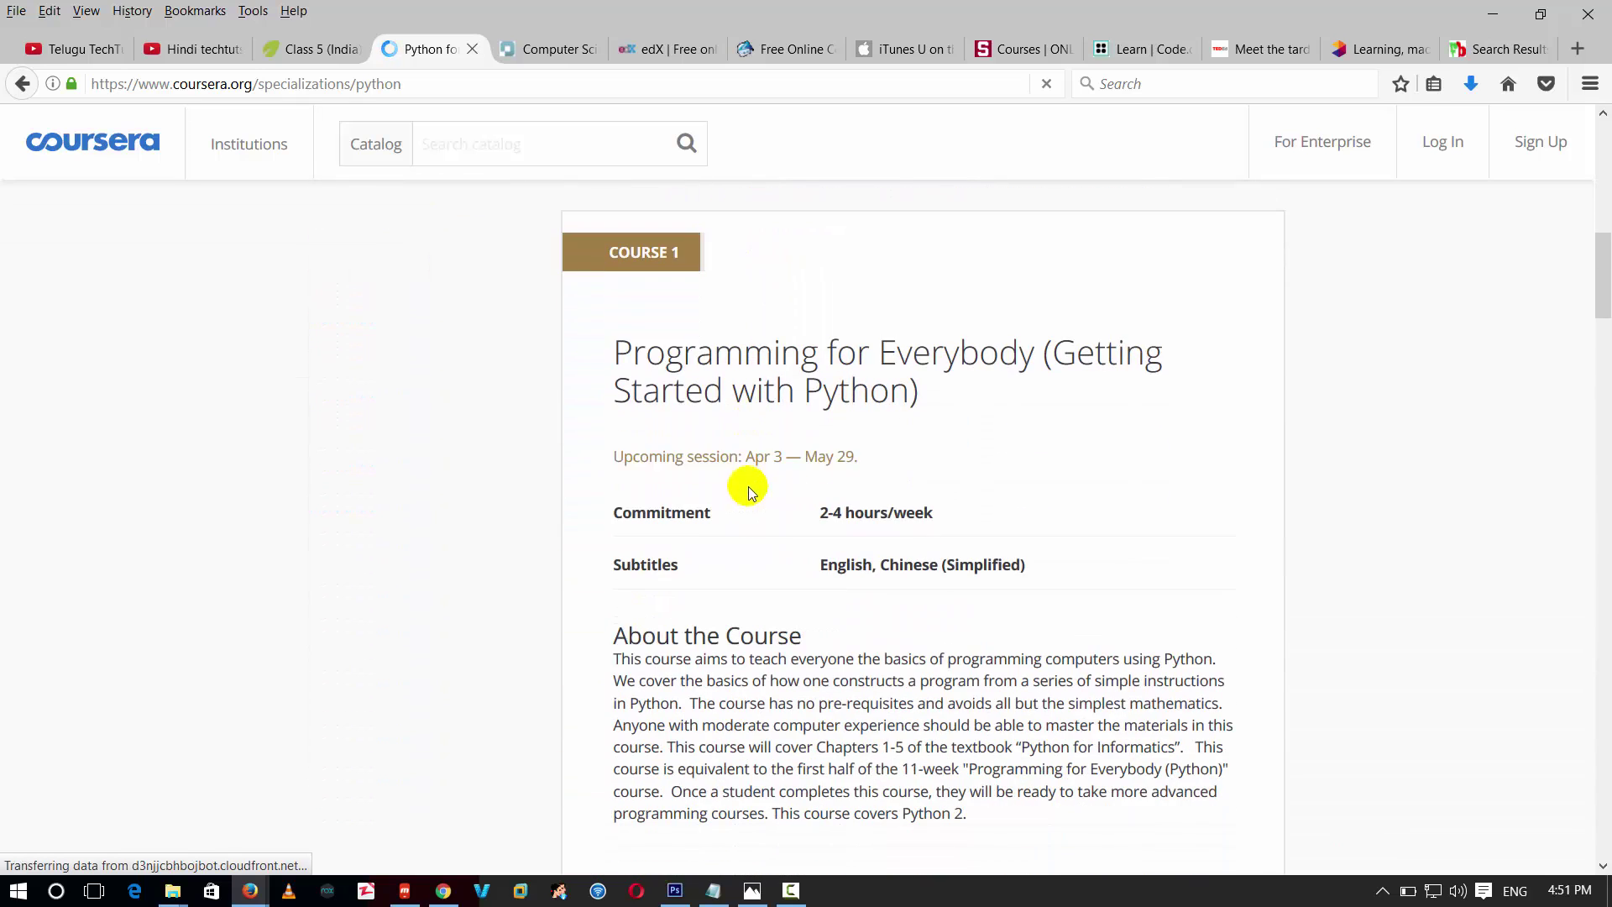
pyautogui.scroll(-3, 692, 314)
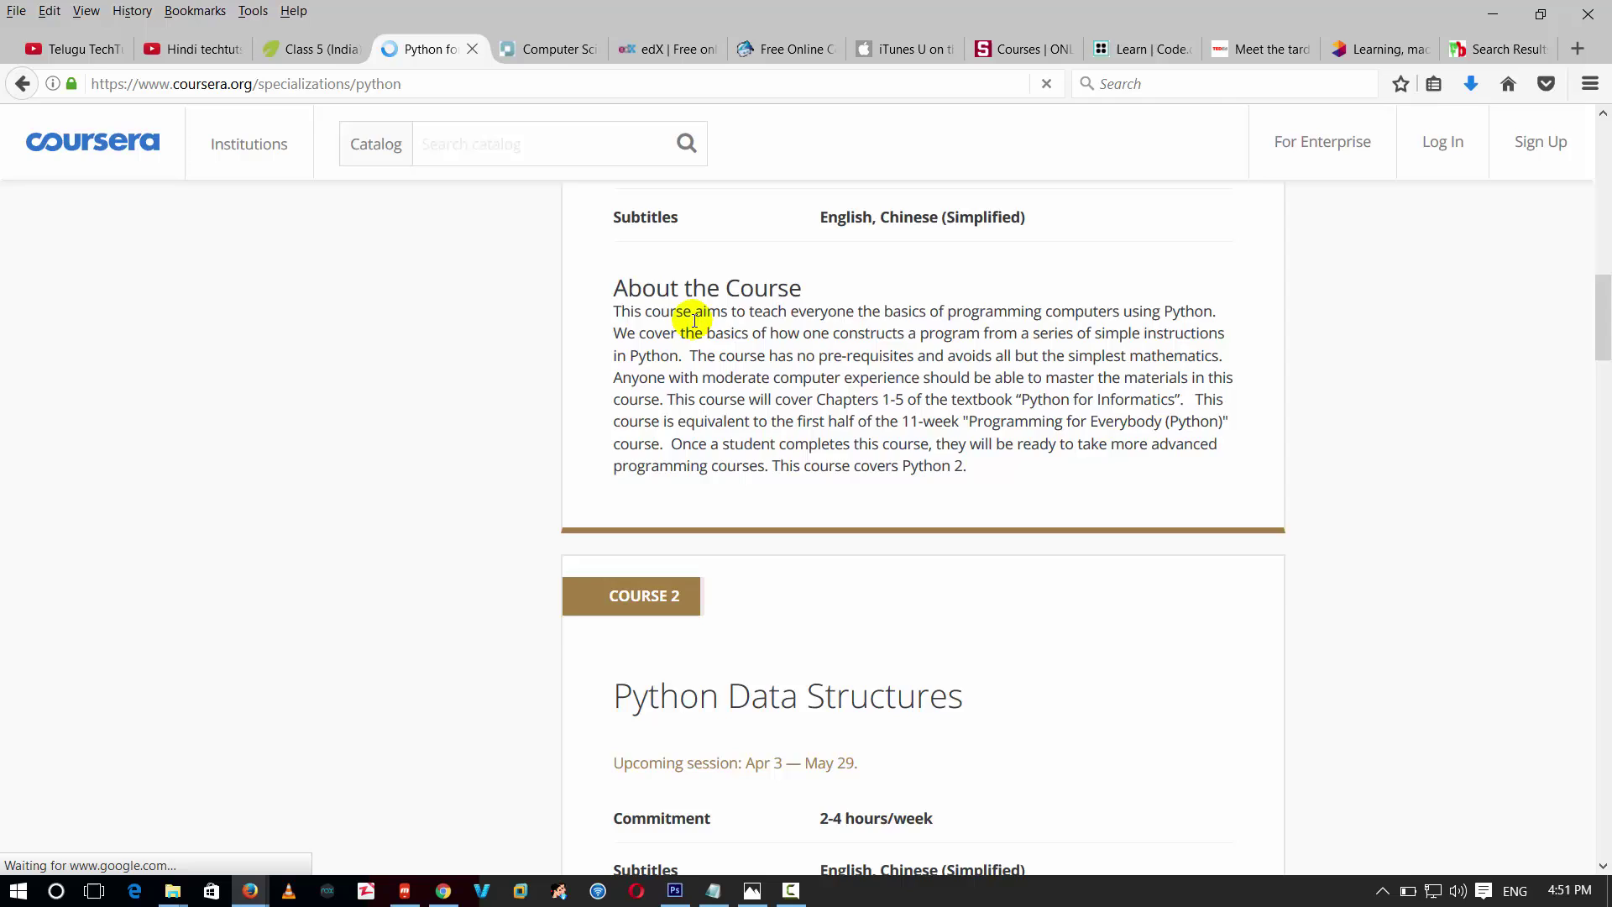
pyautogui.scroll(-2, 700, 334)
pyautogui.scroll(3, 777, 440)
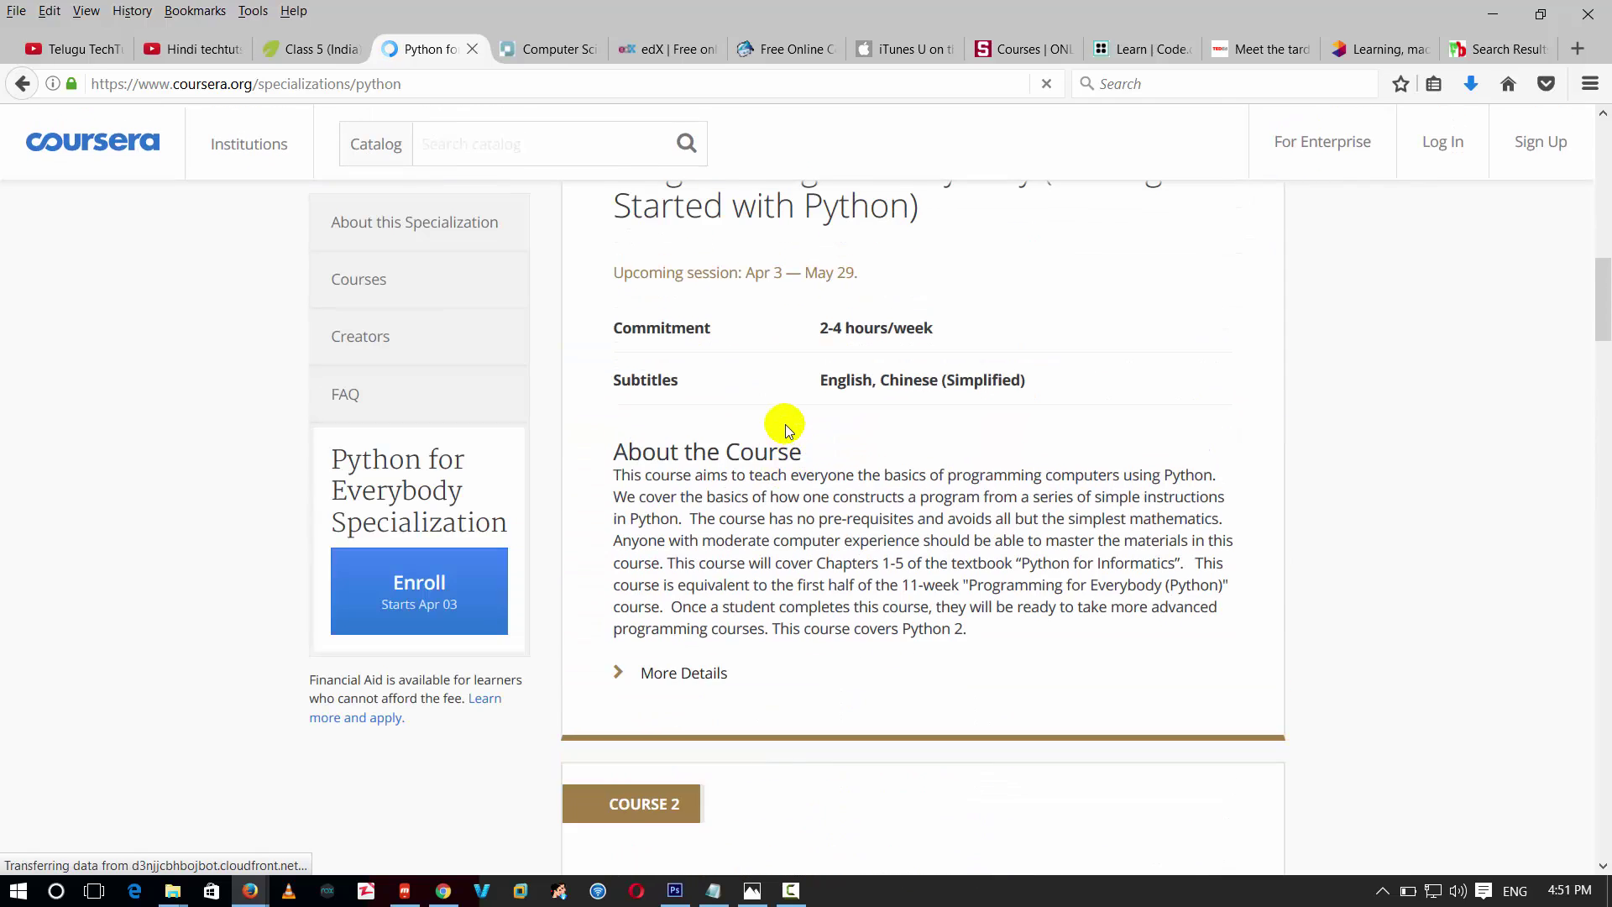
pyautogui.scroll(3, 780, 433)
pyautogui.scroll(-4, 735, 540)
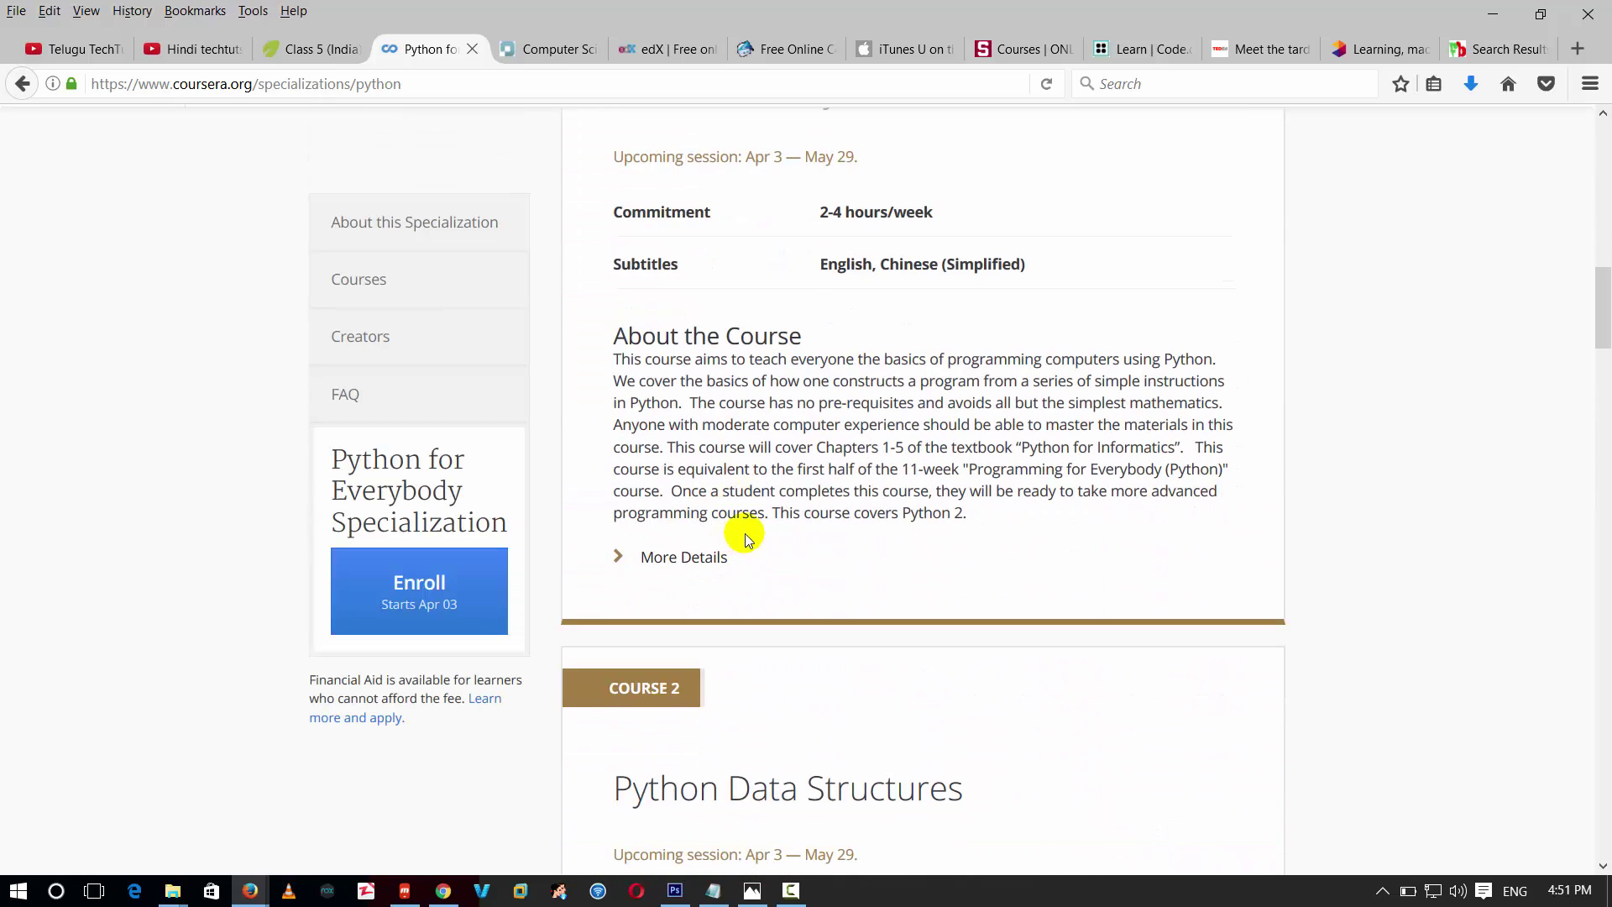
pyautogui.click(691, 559)
pyautogui.scroll(-1, 755, 555)
pyautogui.scroll(-1, 793, 617)
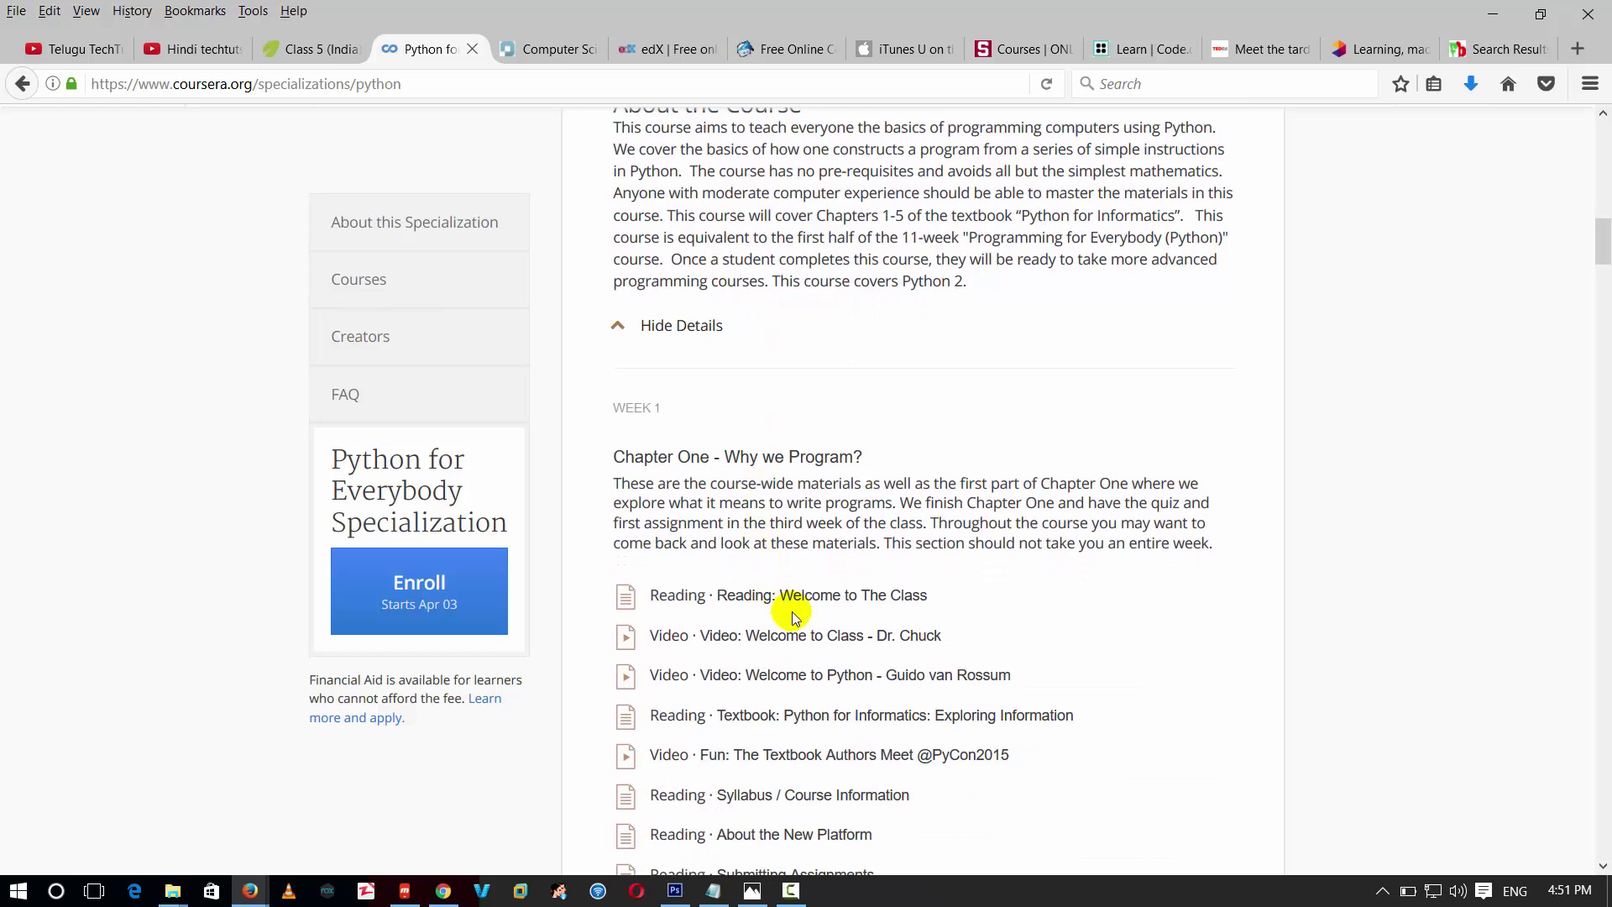
pyautogui.scroll(-1, 864, 619)
pyautogui.scroll(-2, 852, 566)
pyautogui.scroll(-4, 766, 436)
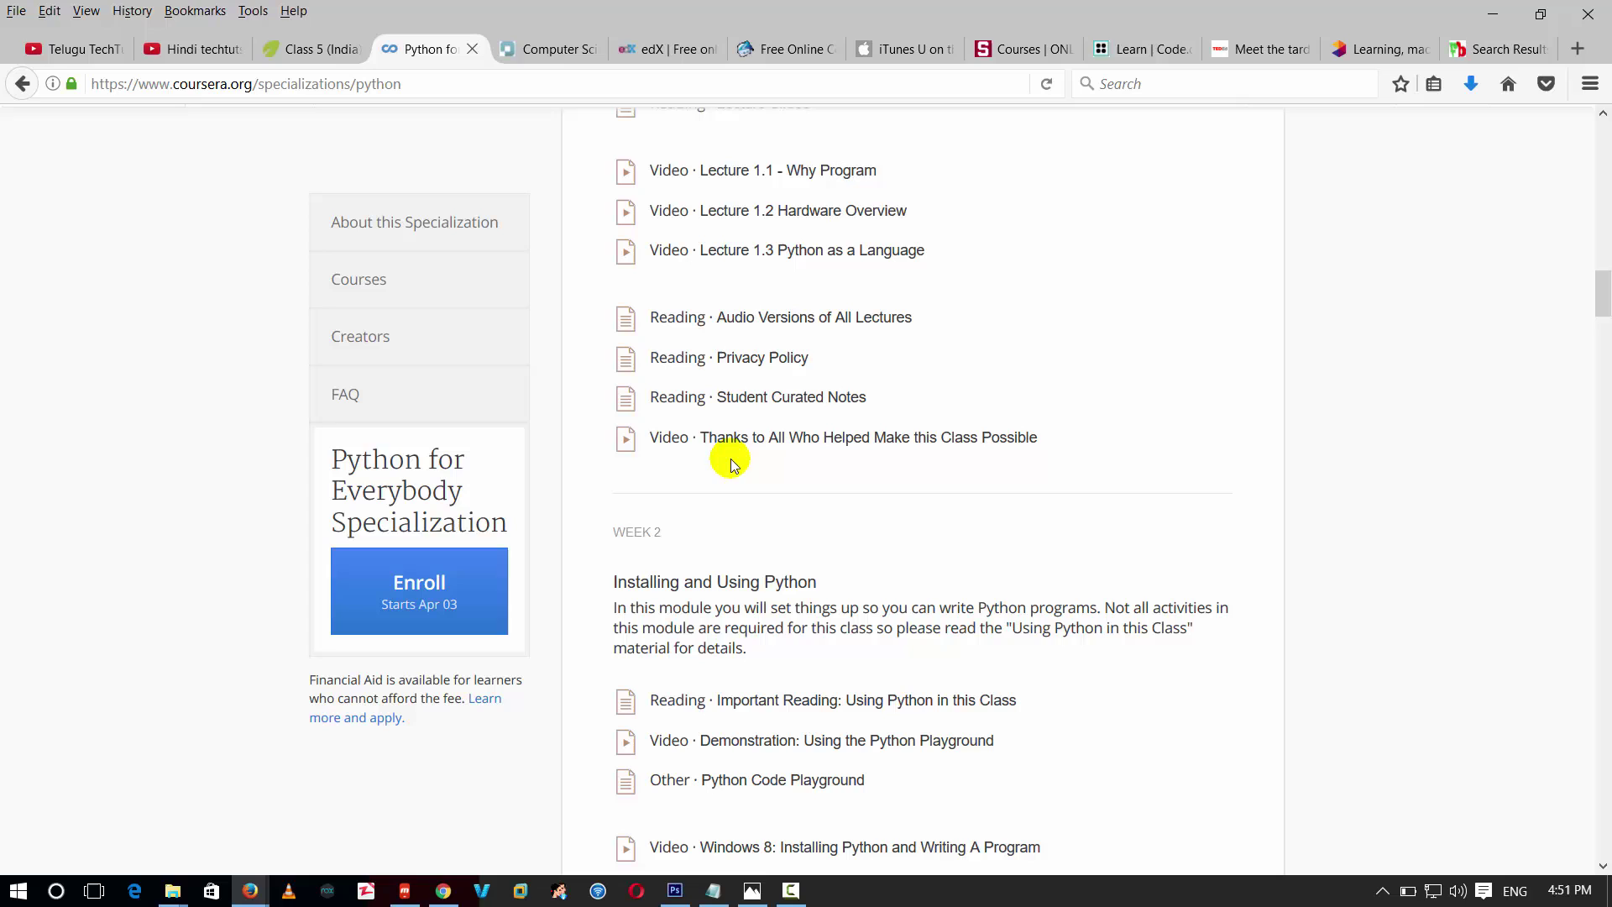
# Step: Go from Open Culture's Computer Science Courses page to the Free Online Physics Courses list
pyautogui.click(544, 50)
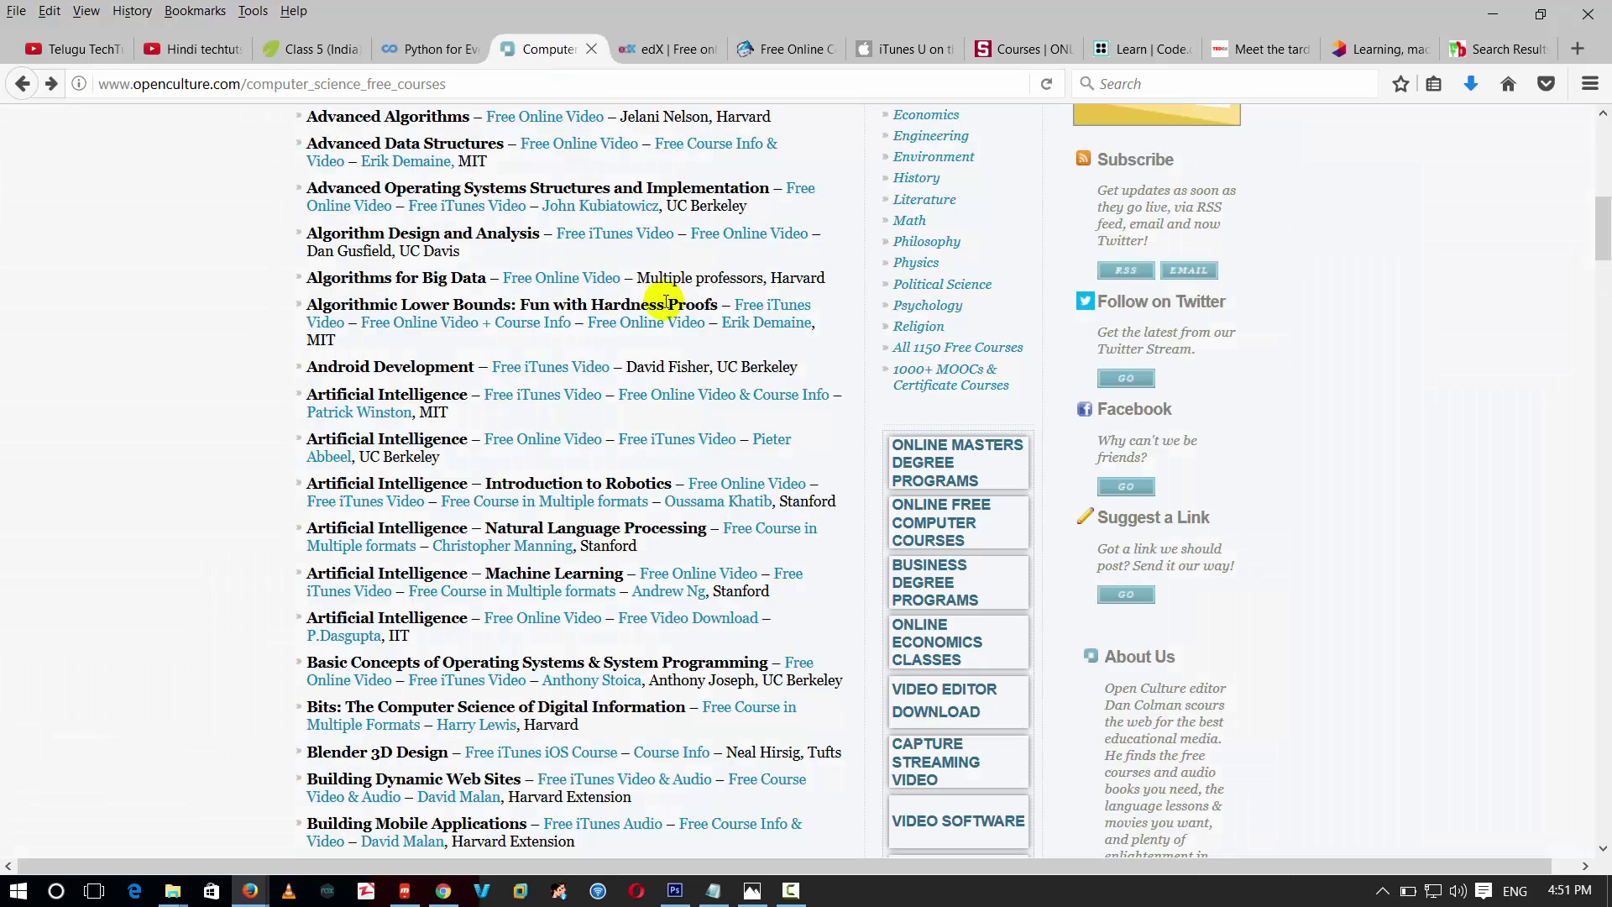
pyautogui.scroll(3, 269, 269)
pyautogui.scroll(5, 265, 275)
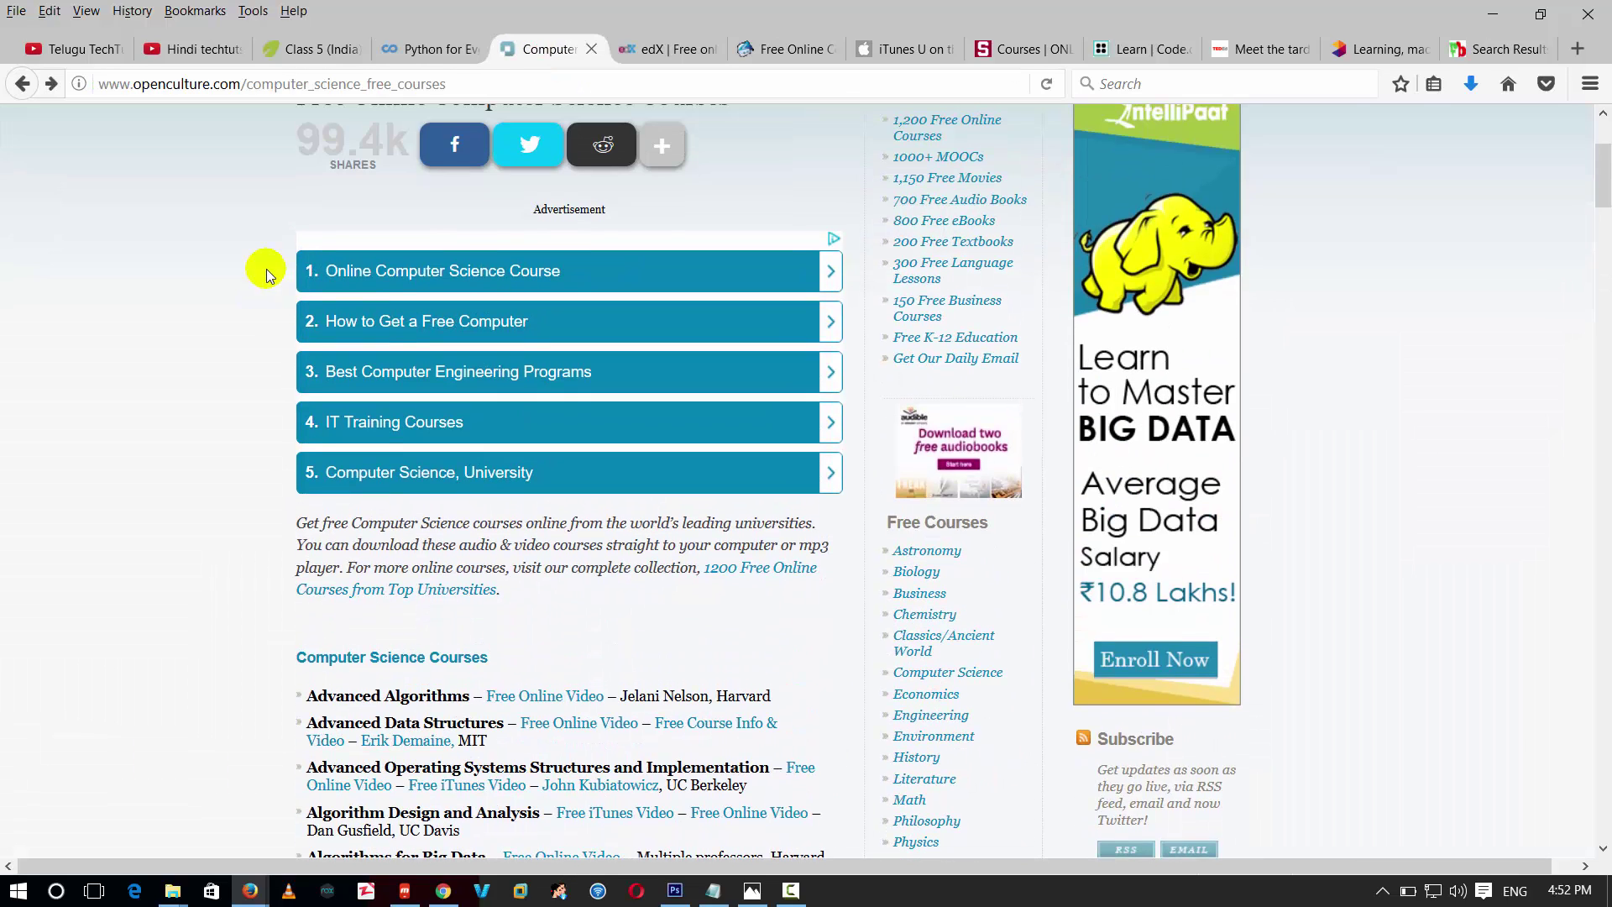
pyautogui.scroll(-2, 722, 617)
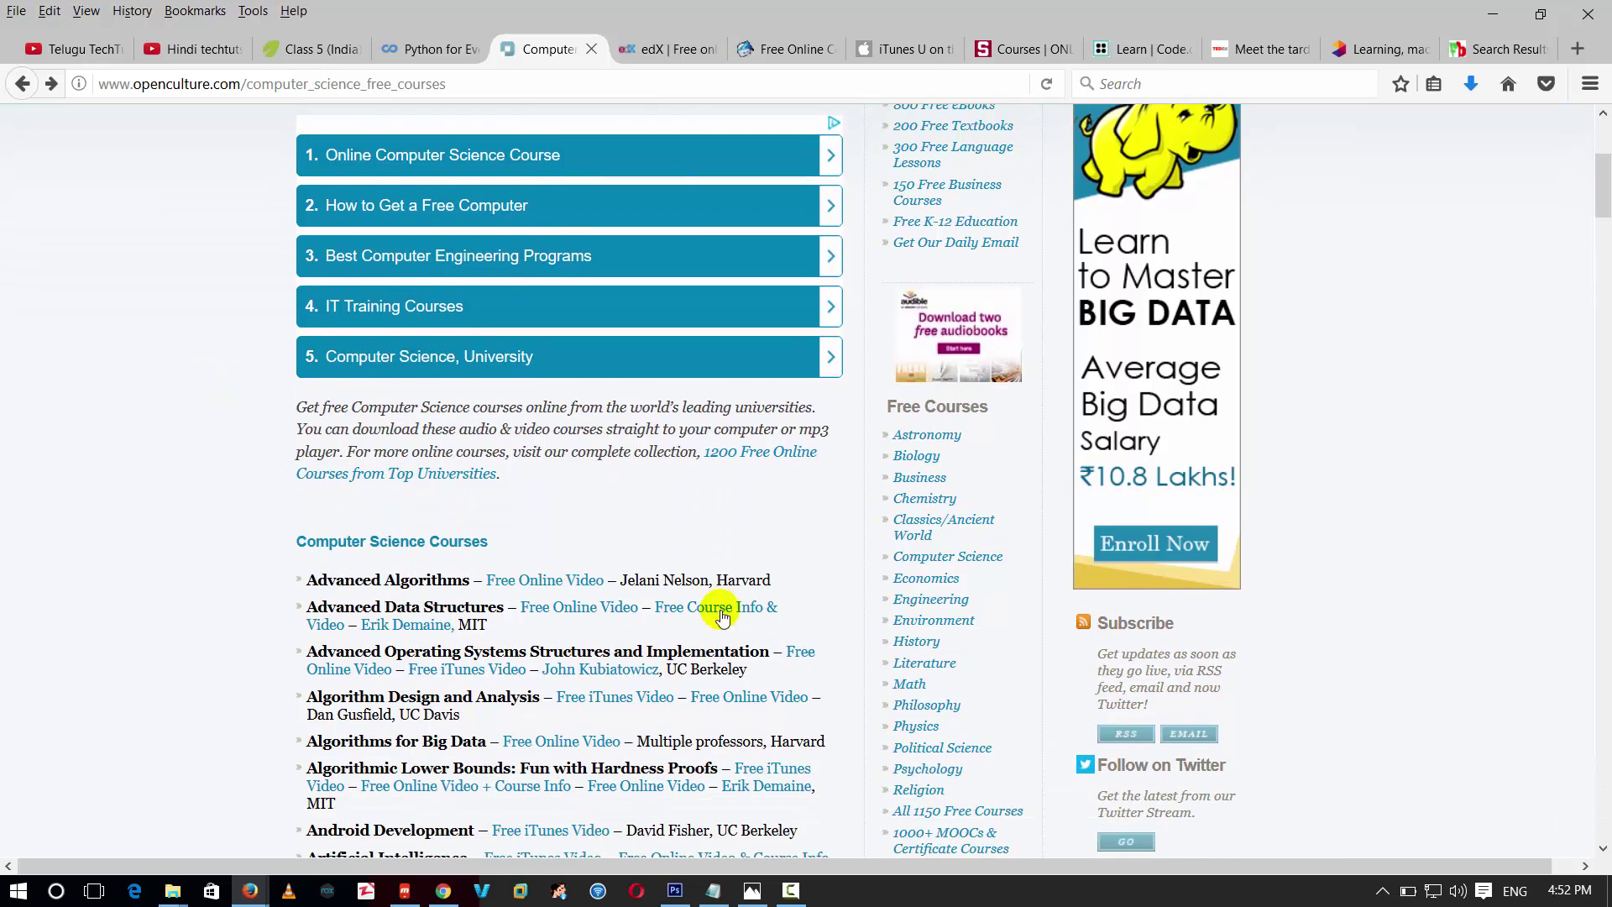
pyautogui.scroll(-4, 950, 580)
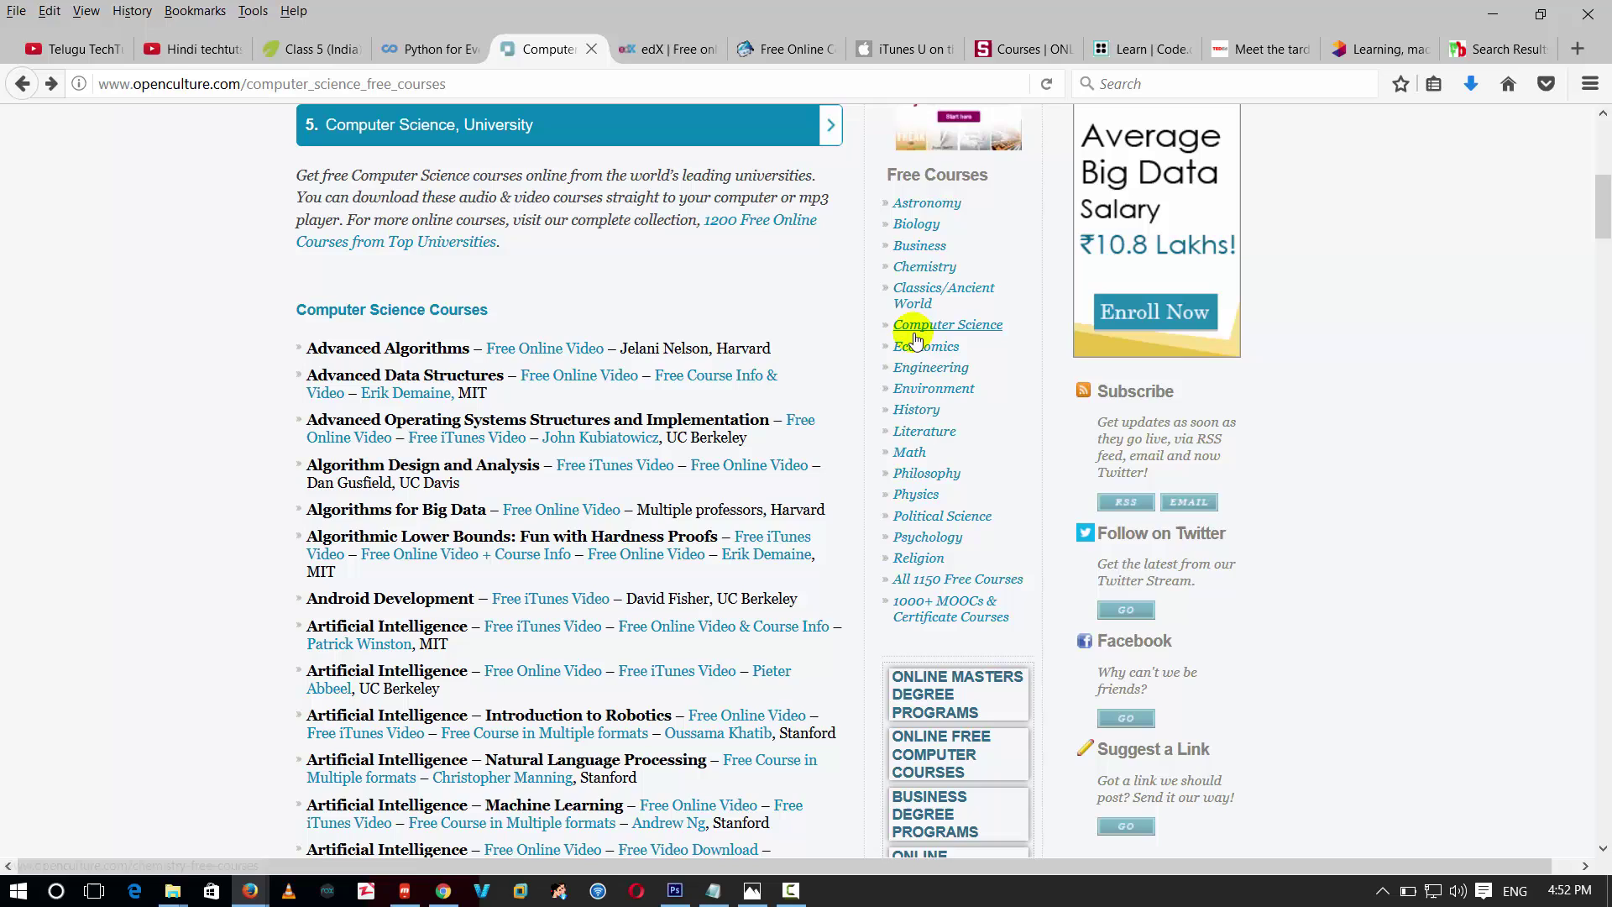
pyautogui.click(918, 495)
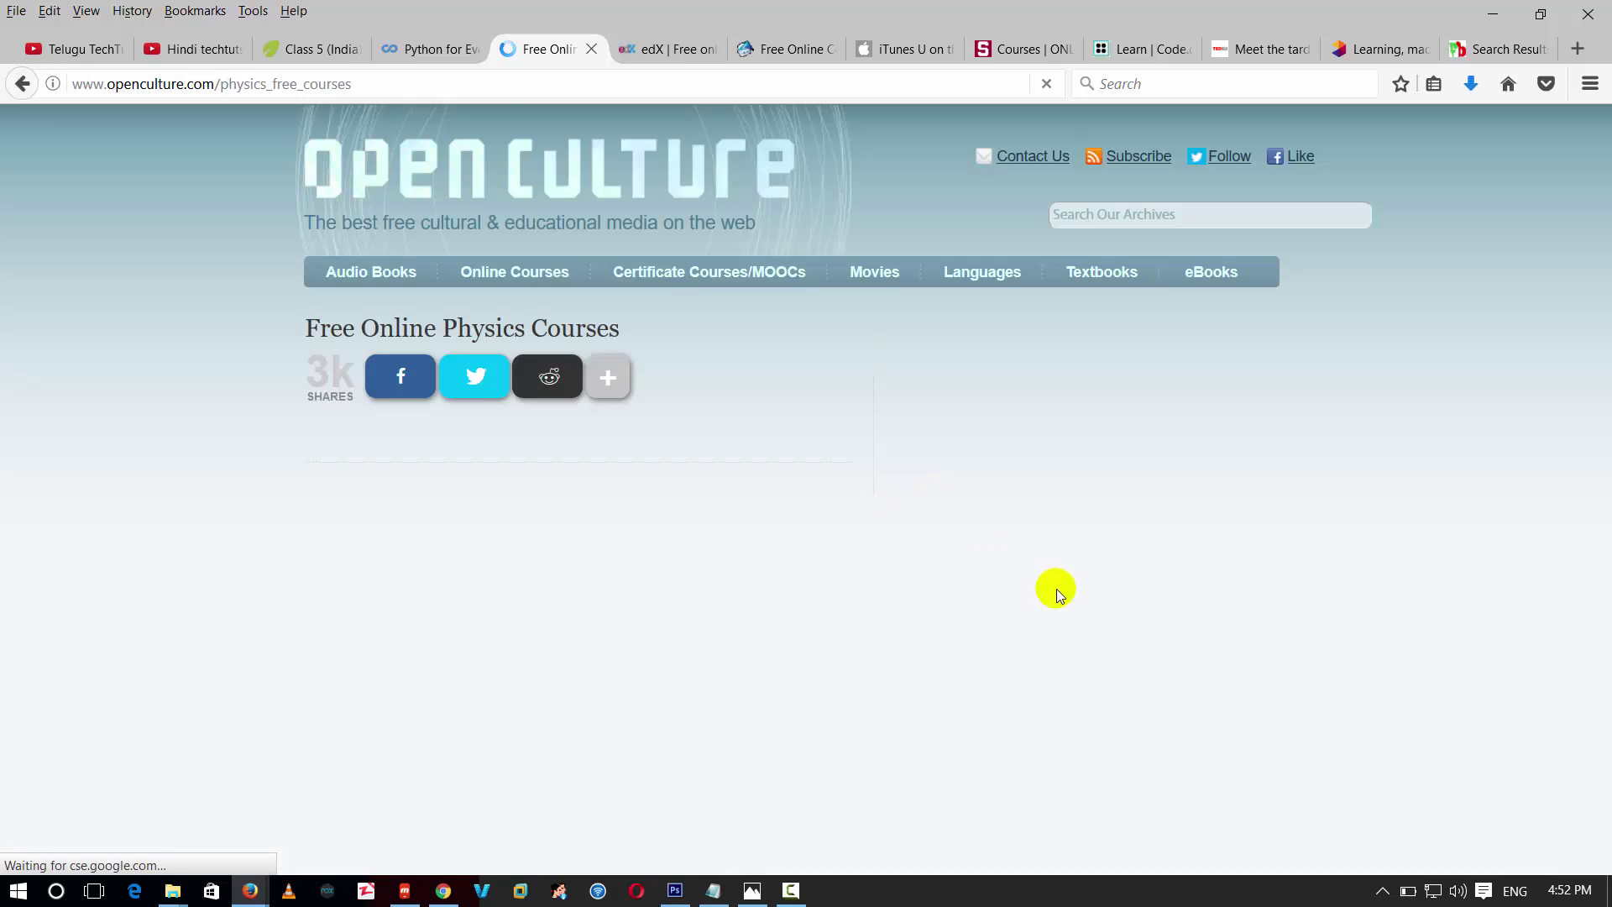
pyautogui.scroll(-2, 554, 620)
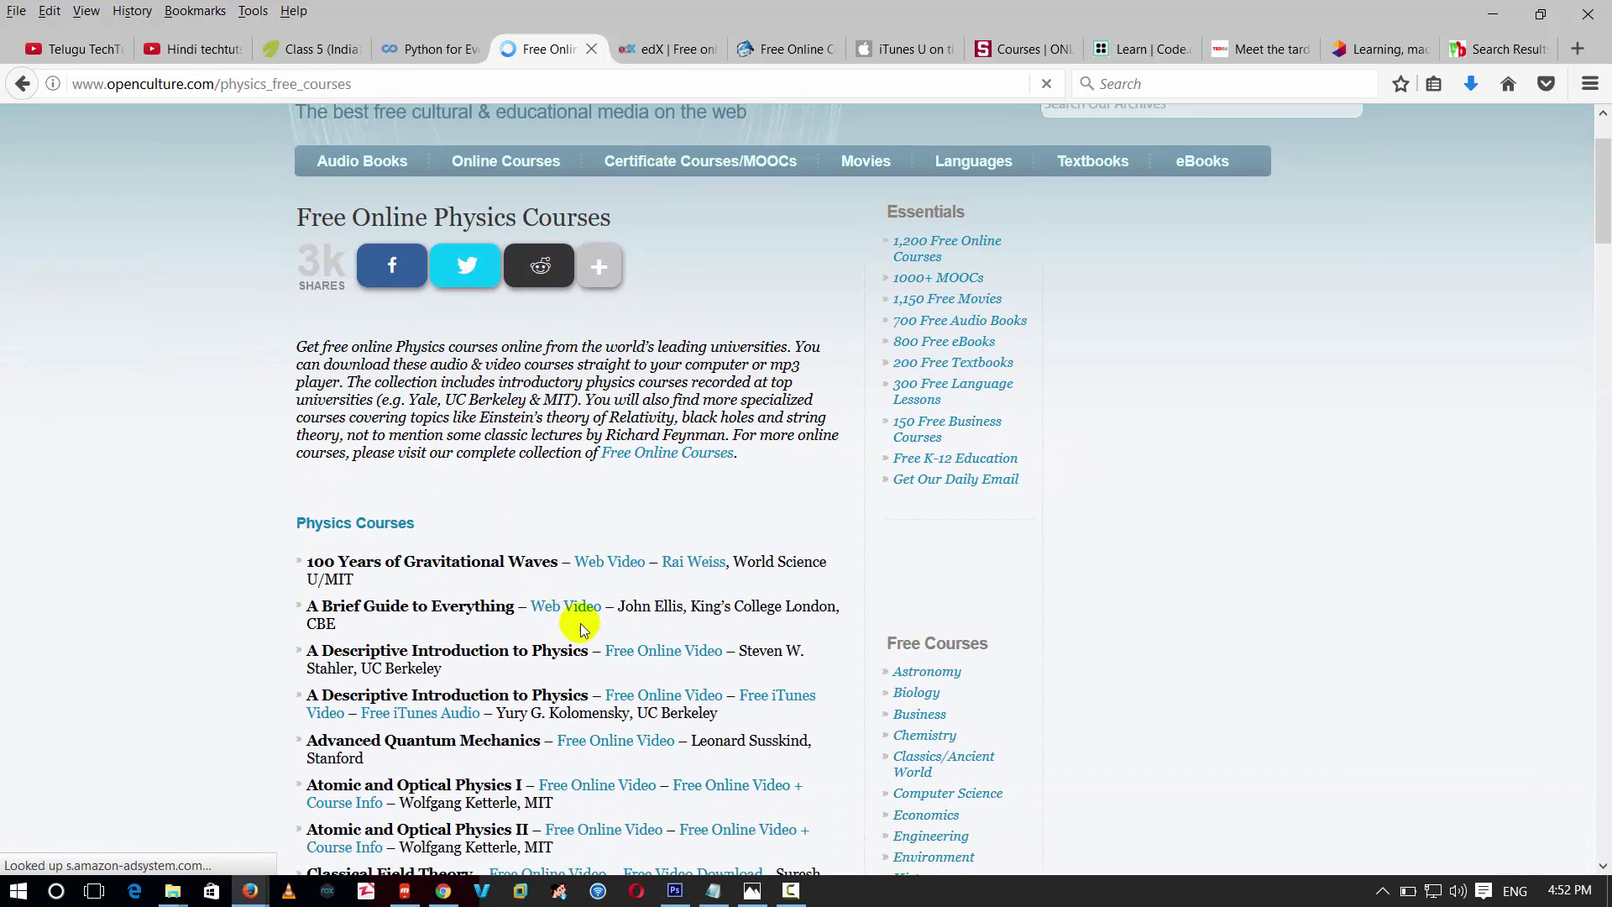
pyautogui.scroll(-5, 700, 563)
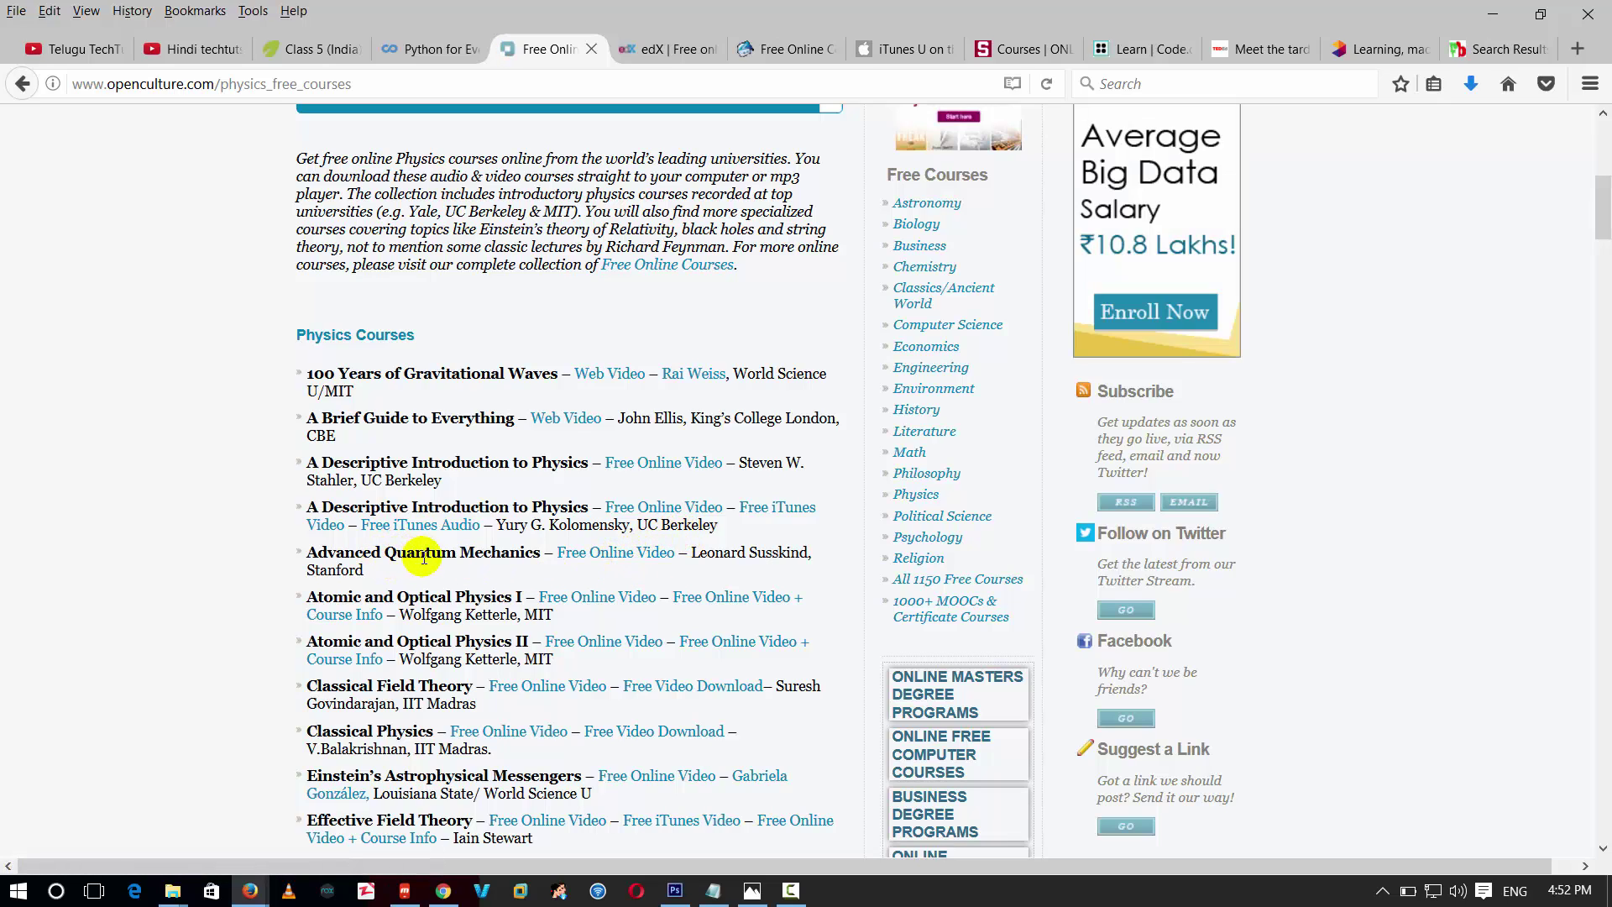
# Step: Open Stanford's seven-lecture Advanced Quantum Mechanics playlist on YouTube
pyautogui.click(587, 557)
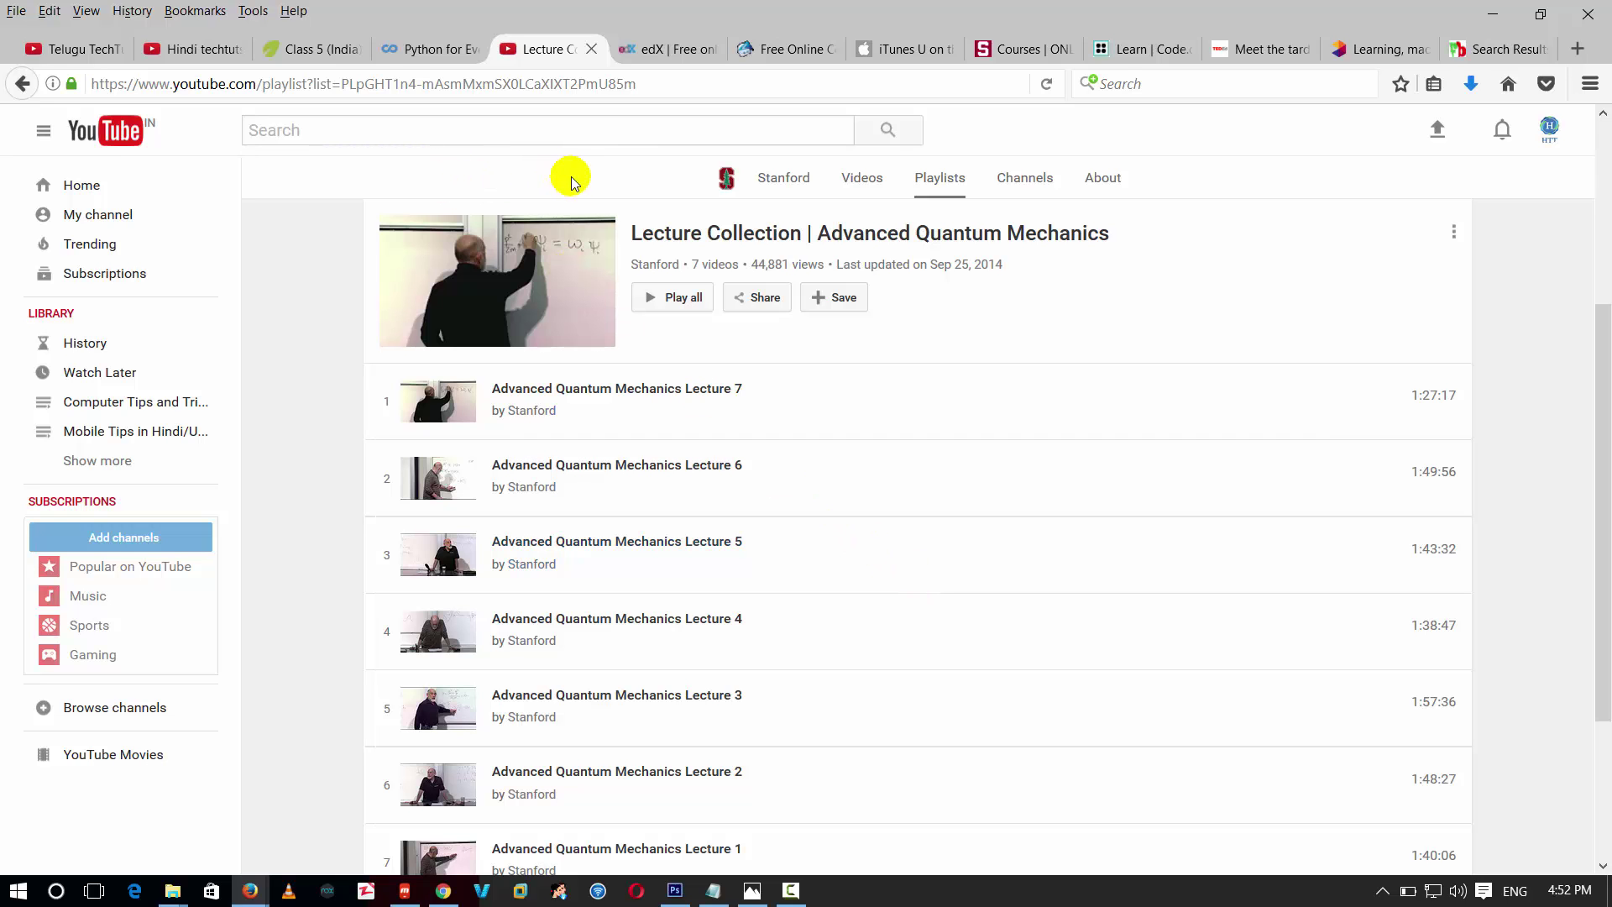
# Step: Go back to the Open Culture physics list and browse it, then switch to edX
pyautogui.click(20, 84)
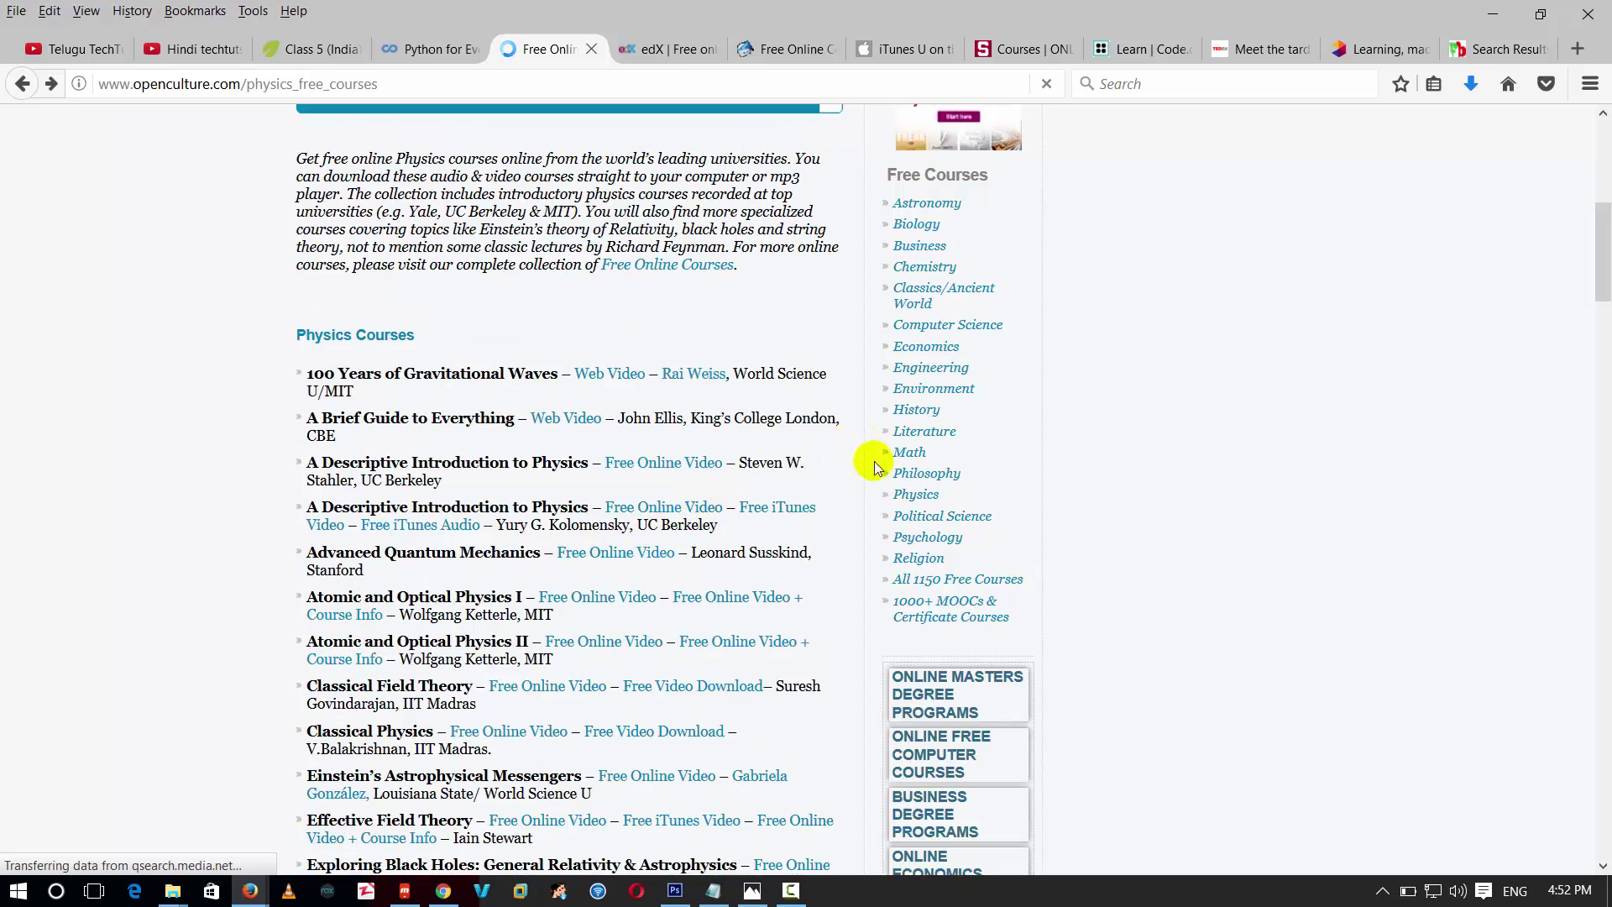
pyautogui.scroll(-10, 865, 456)
pyautogui.scroll(-5, 891, 476)
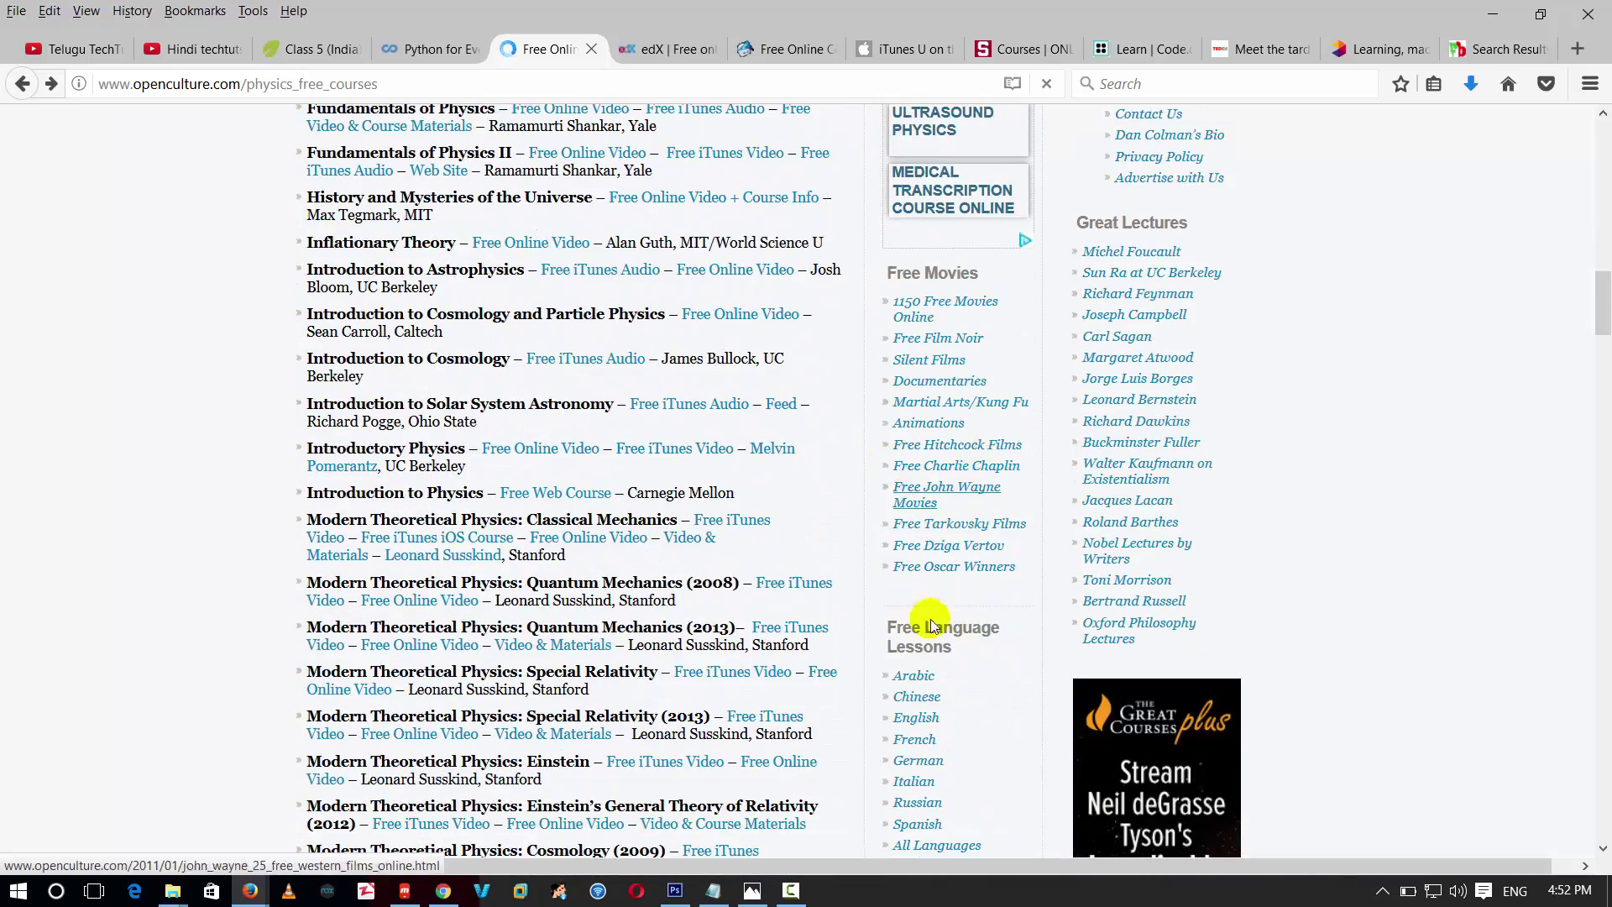
pyautogui.scroll(-5, 920, 484)
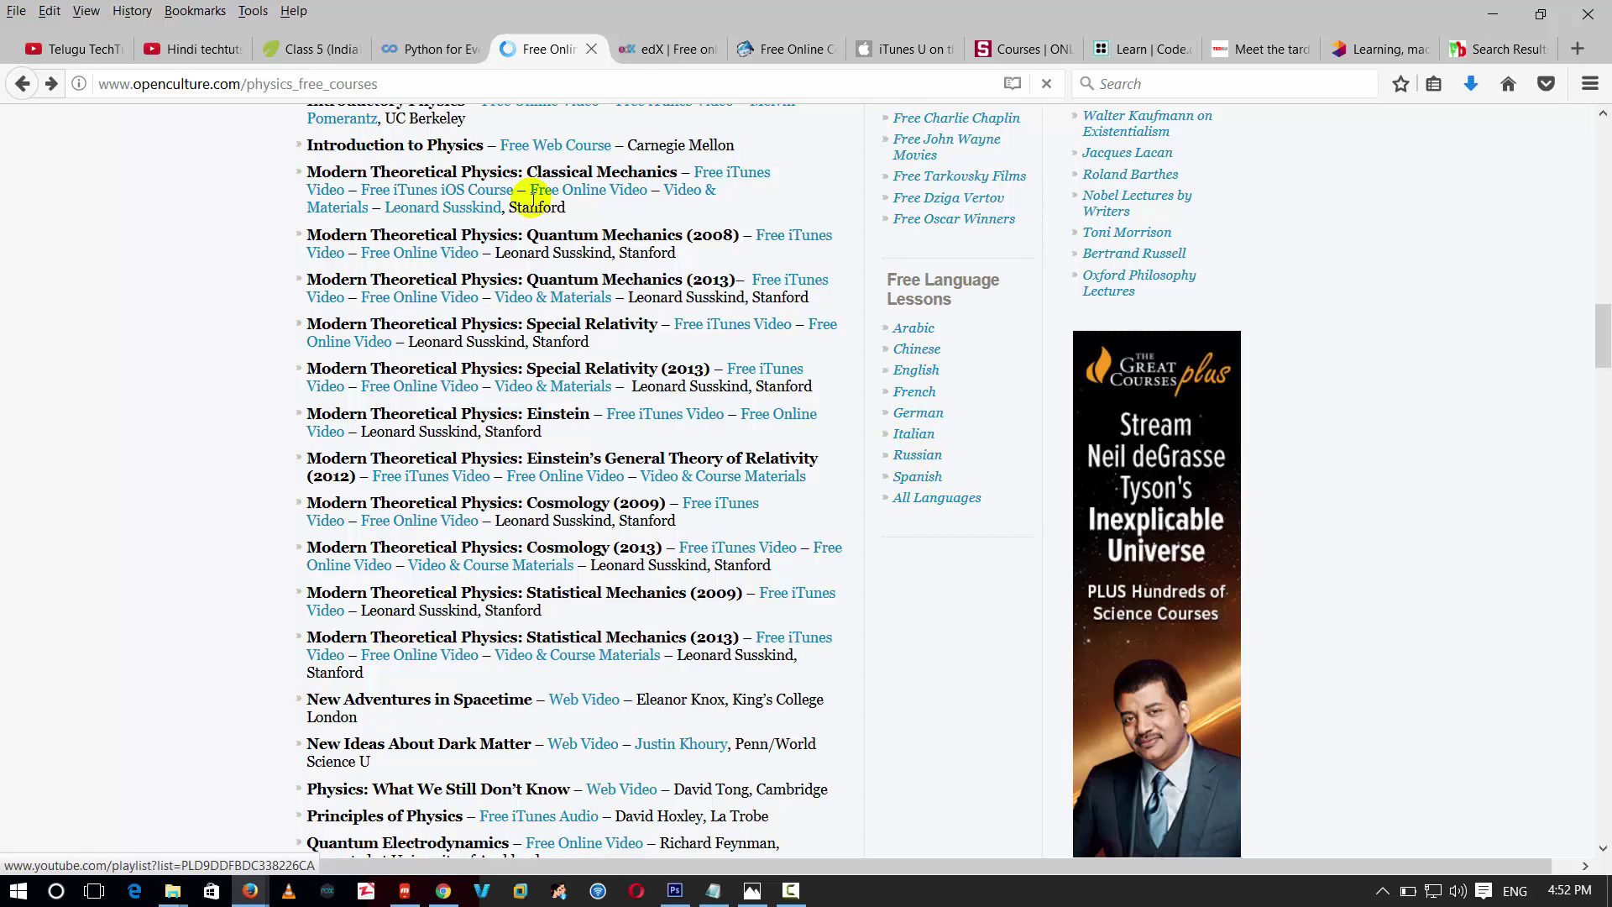
pyautogui.click(659, 48)
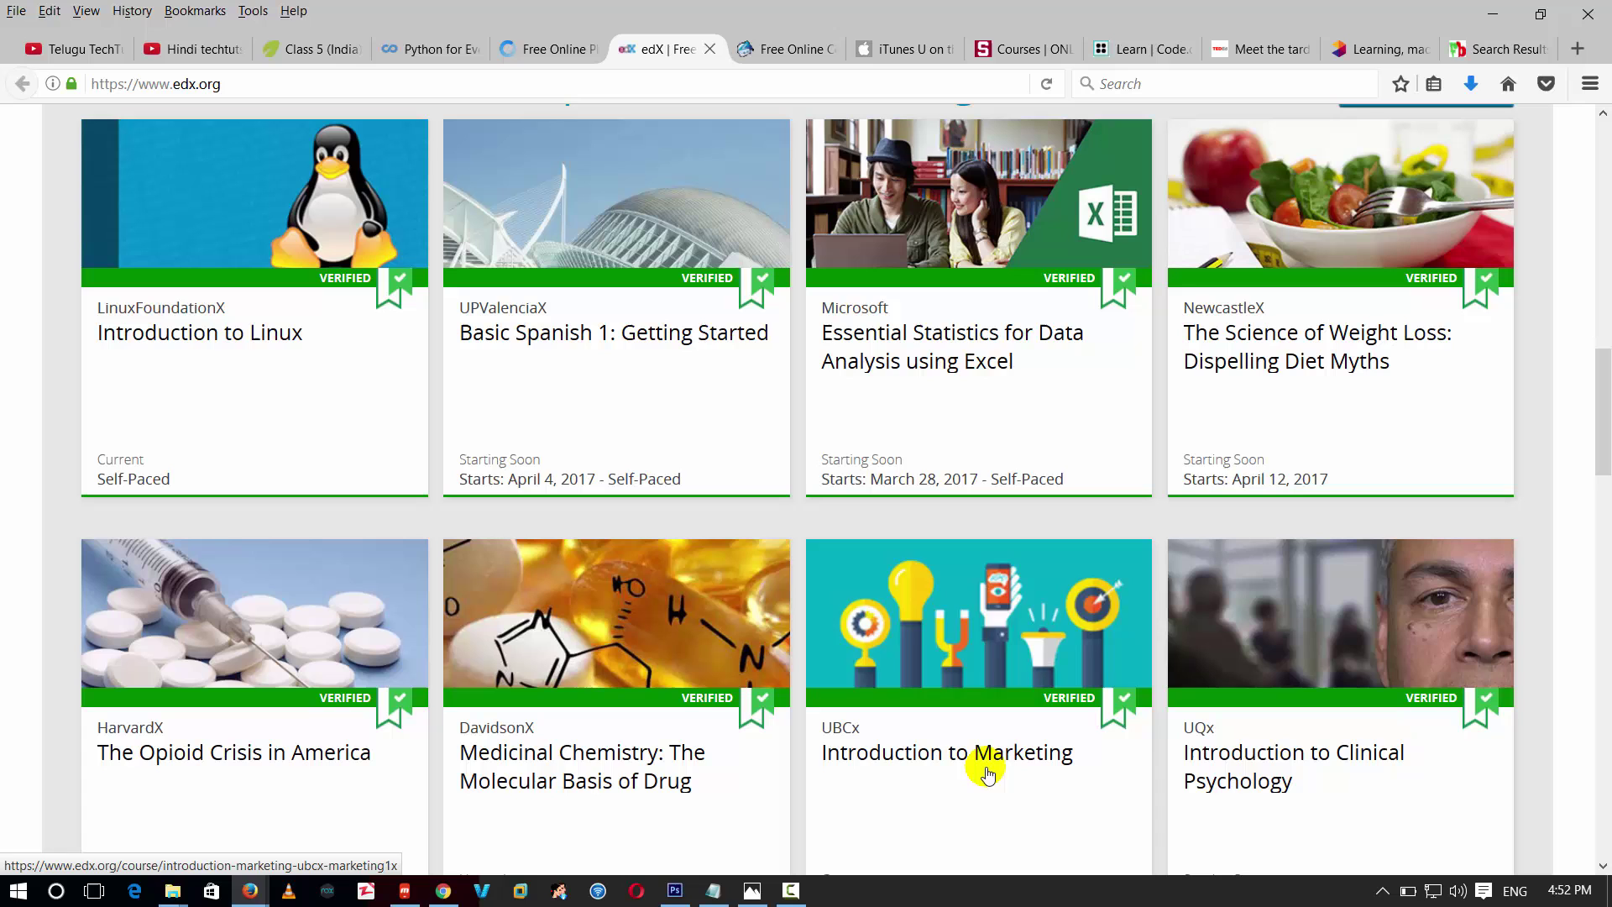
pyautogui.scroll(-3, 761, 731)
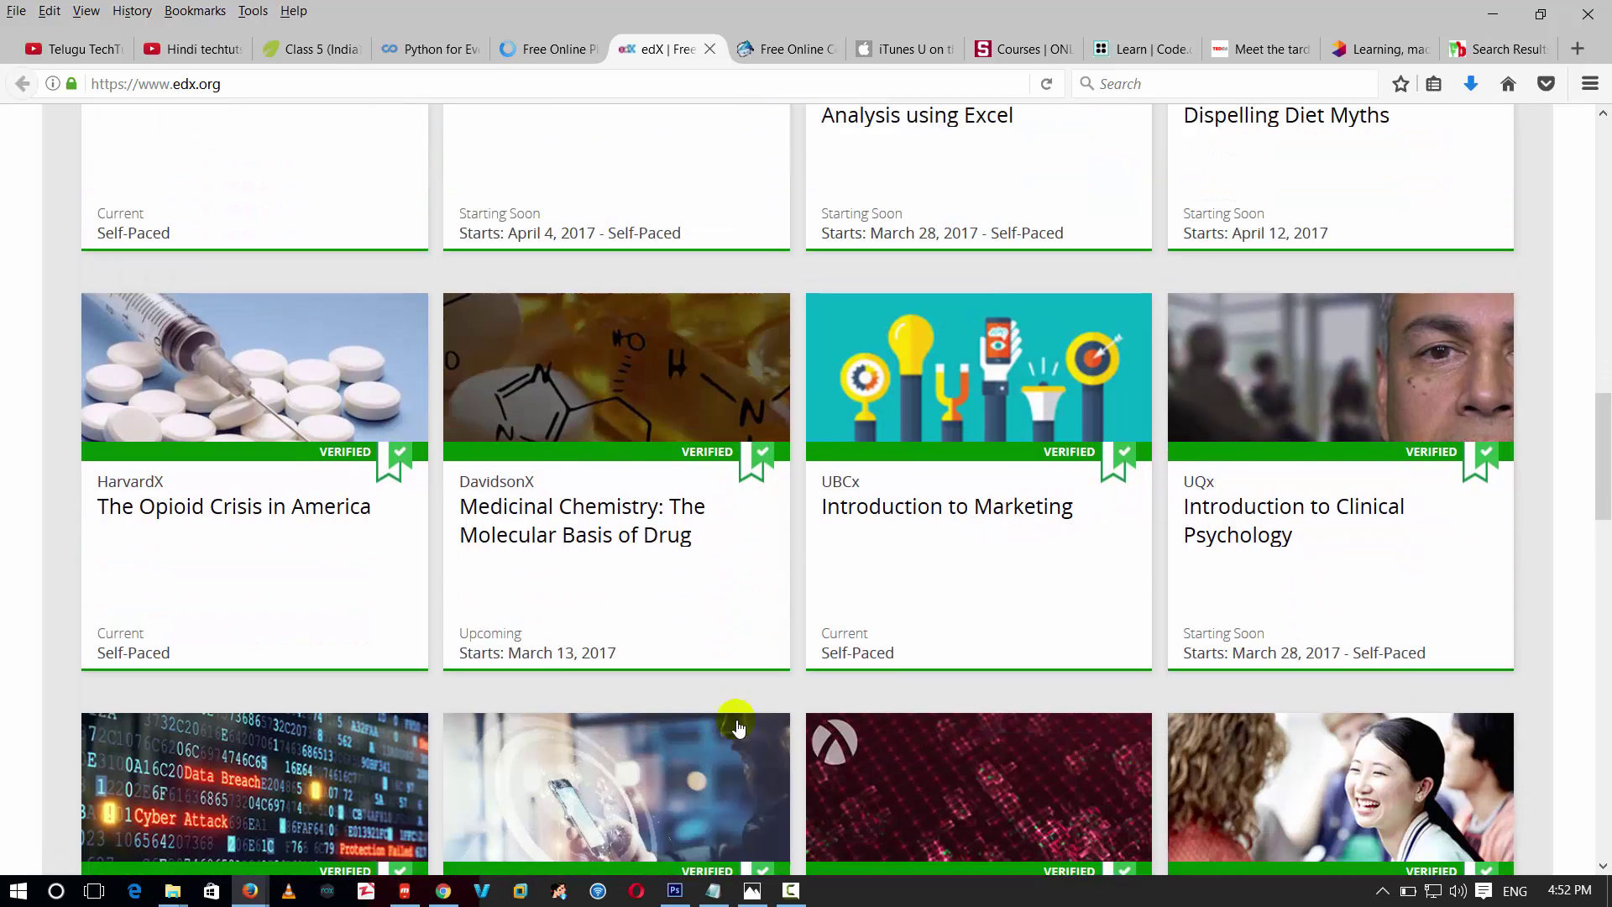
pyautogui.scroll(-2, 739, 710)
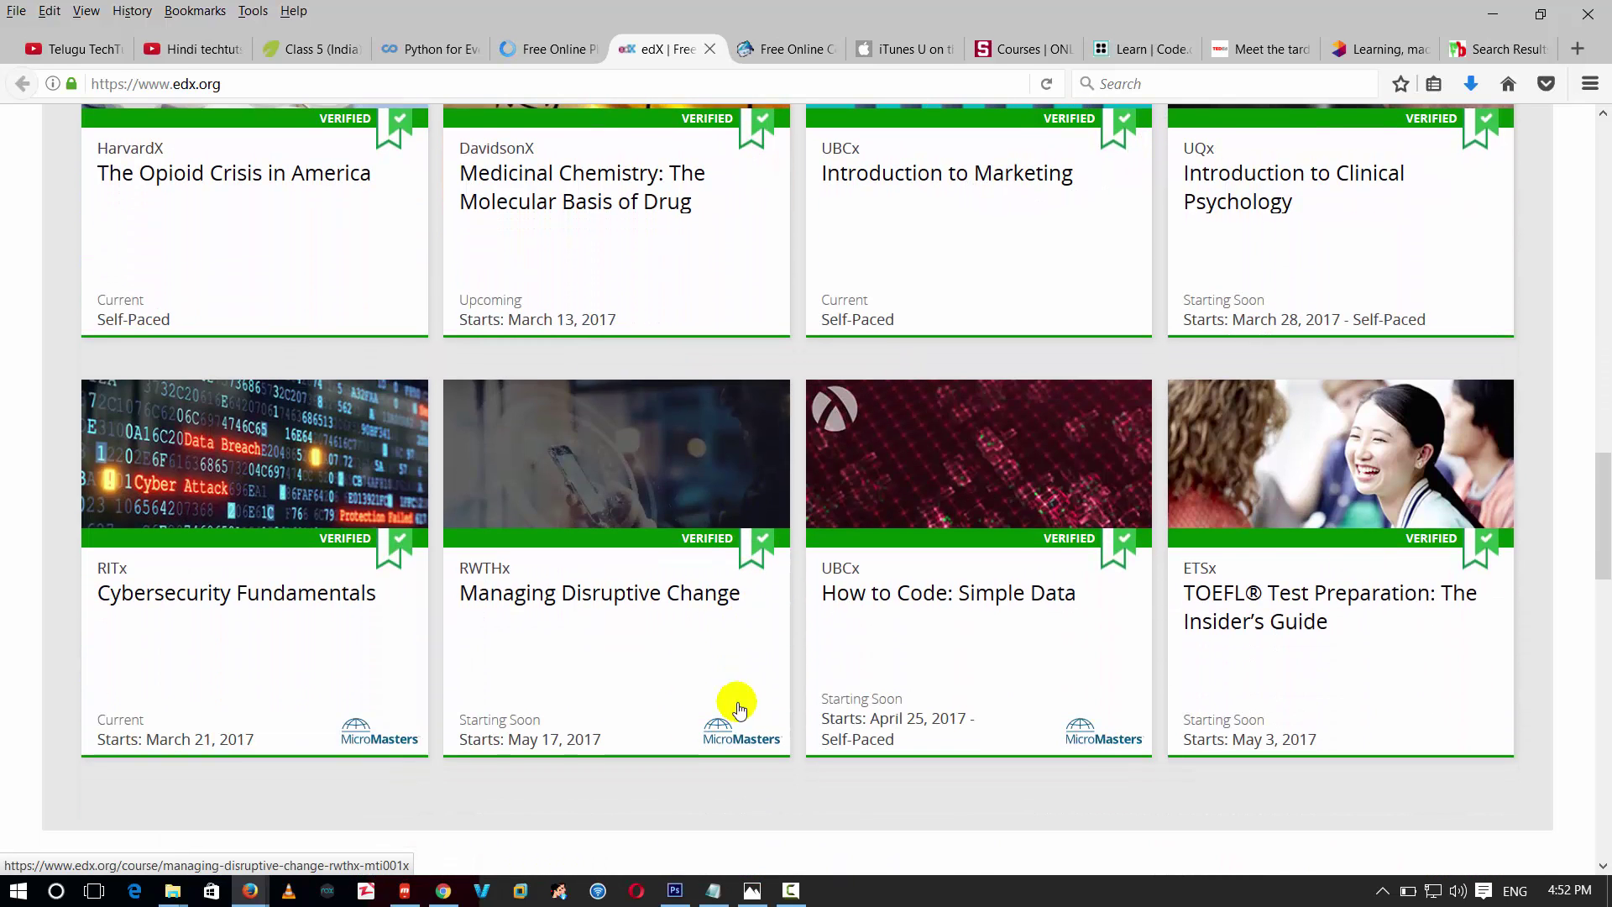
# Step: Open edX's Cybersecurity Fundamentals course page and read its About this course section
pyautogui.click(253, 604)
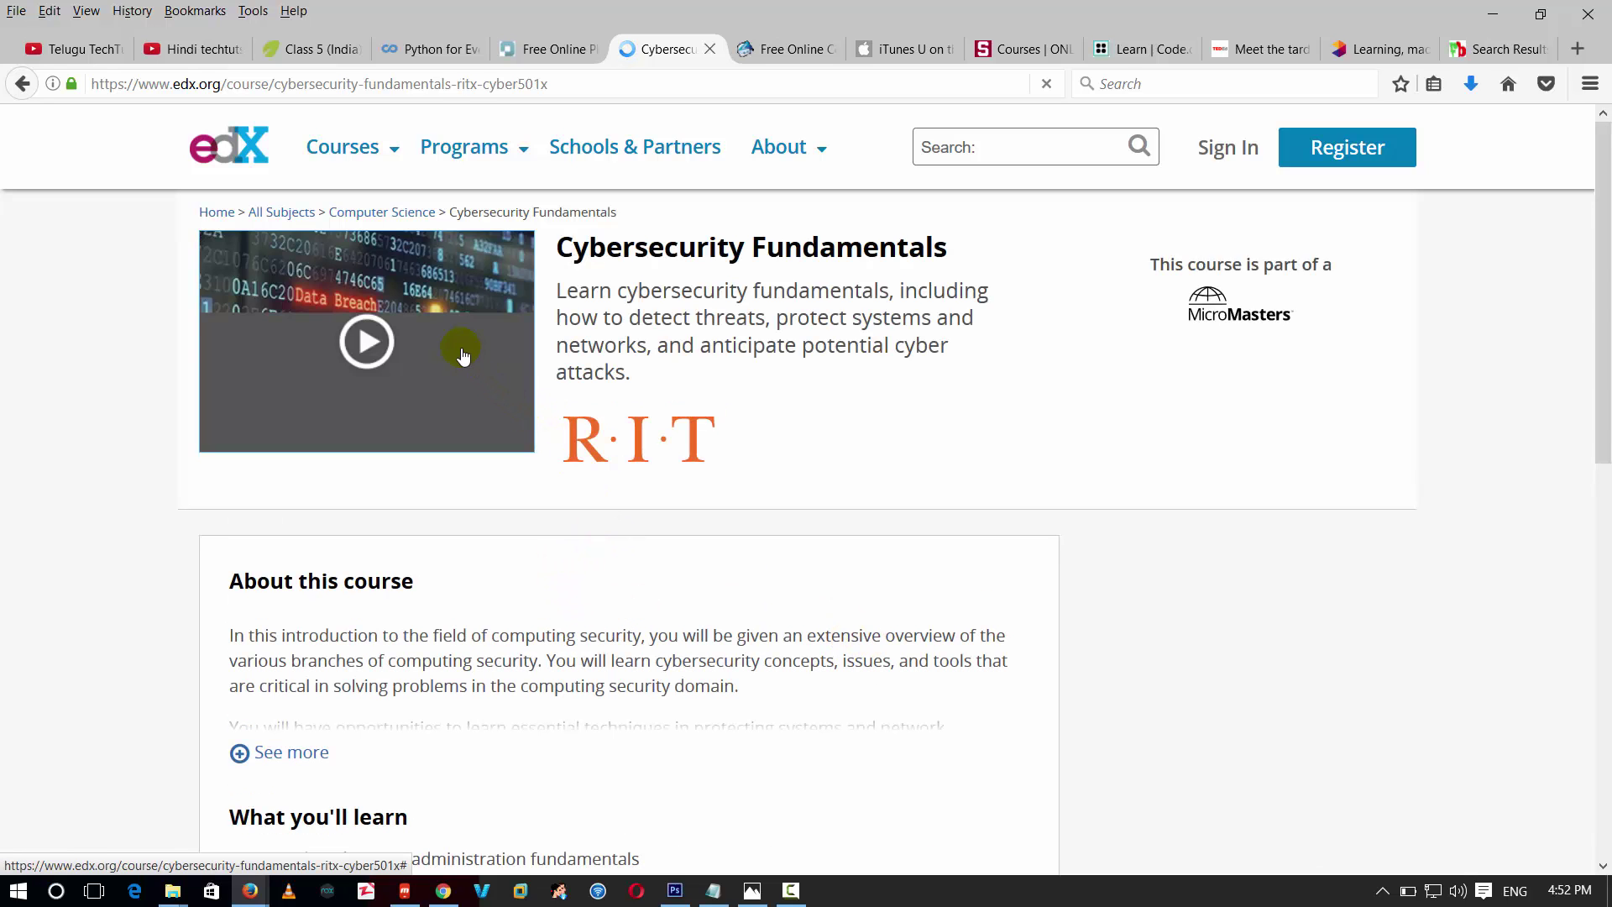
pyautogui.scroll(-3, 379, 358)
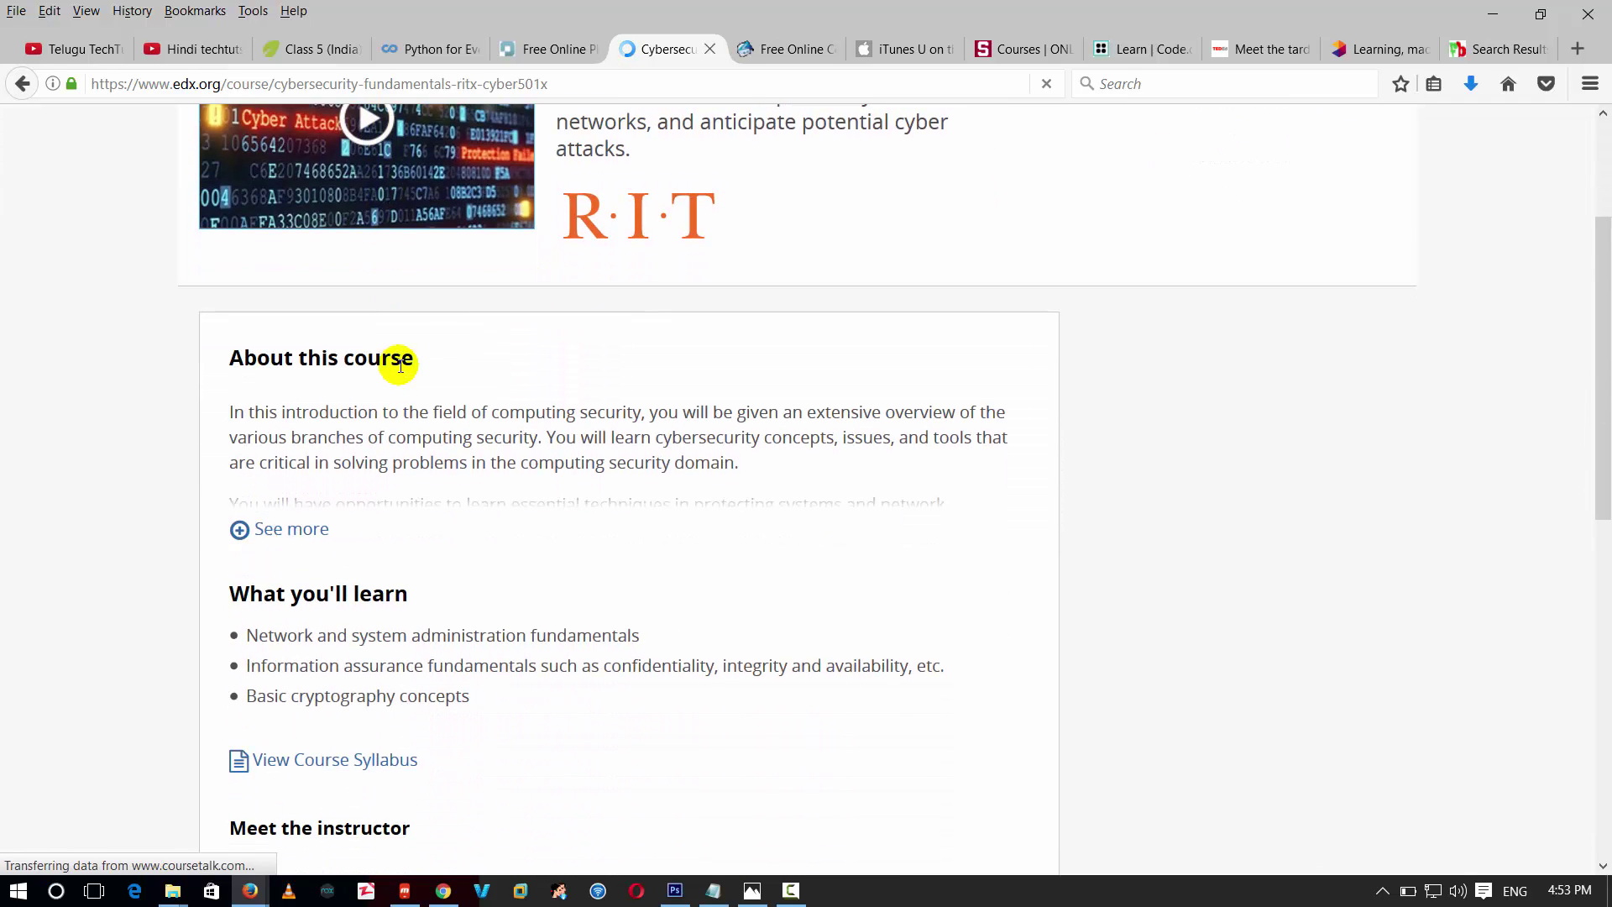
pyautogui.scroll(-3, 500, 600)
pyautogui.click(786, 51)
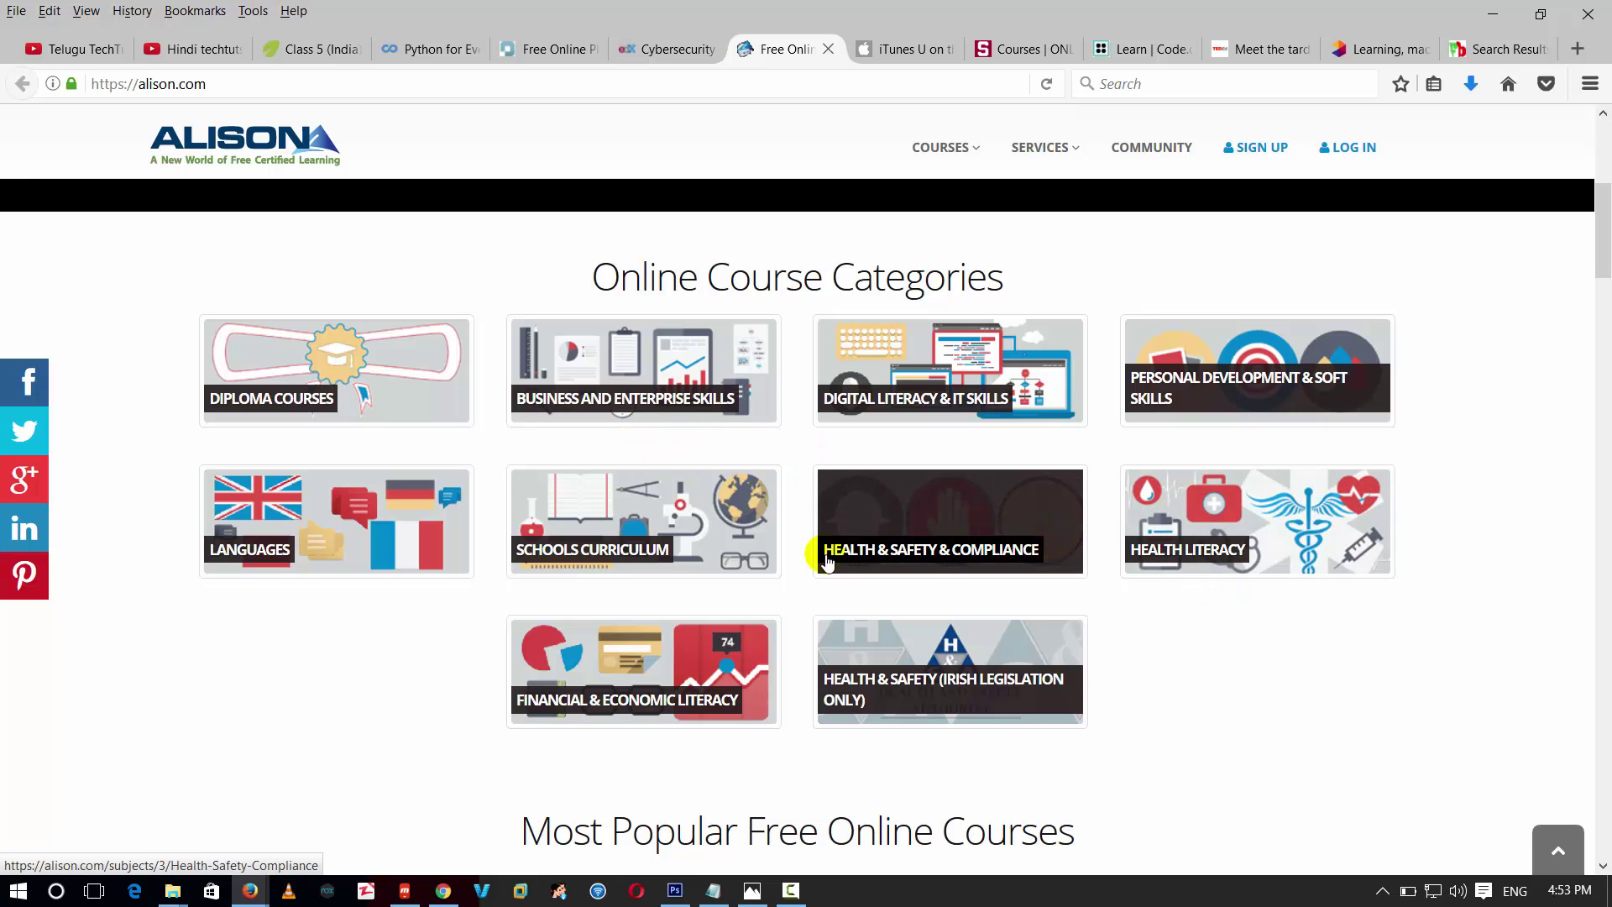
pyautogui.scroll(-4, 816, 573)
pyautogui.scroll(-2, 816, 573)
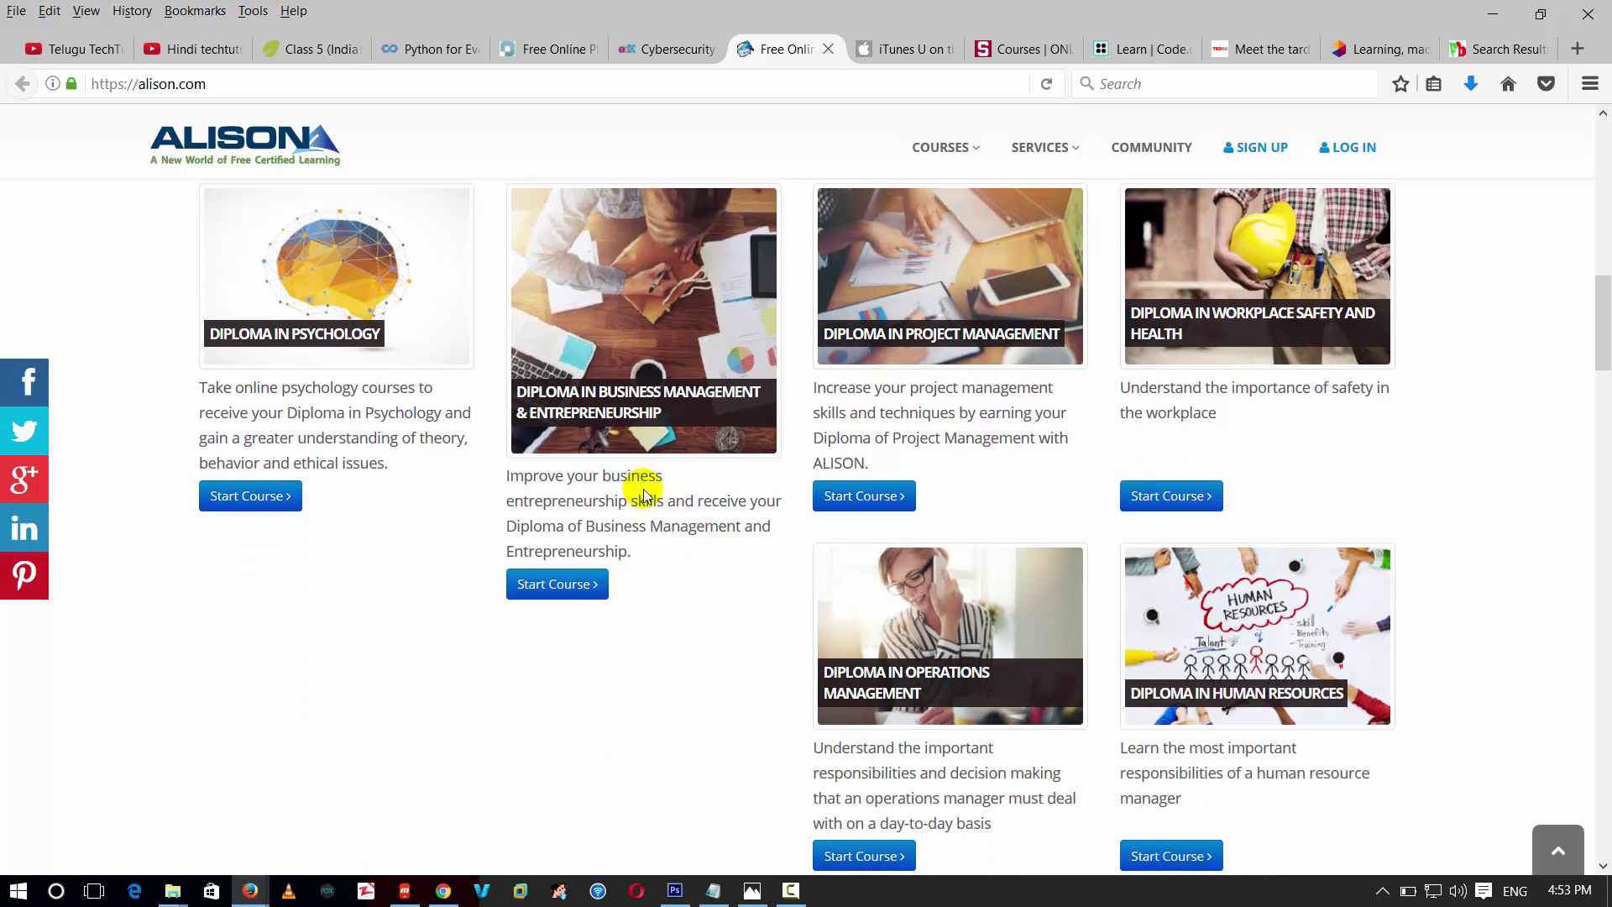
pyautogui.scroll(-1, 636, 483)
pyautogui.scroll(-2, 631, 479)
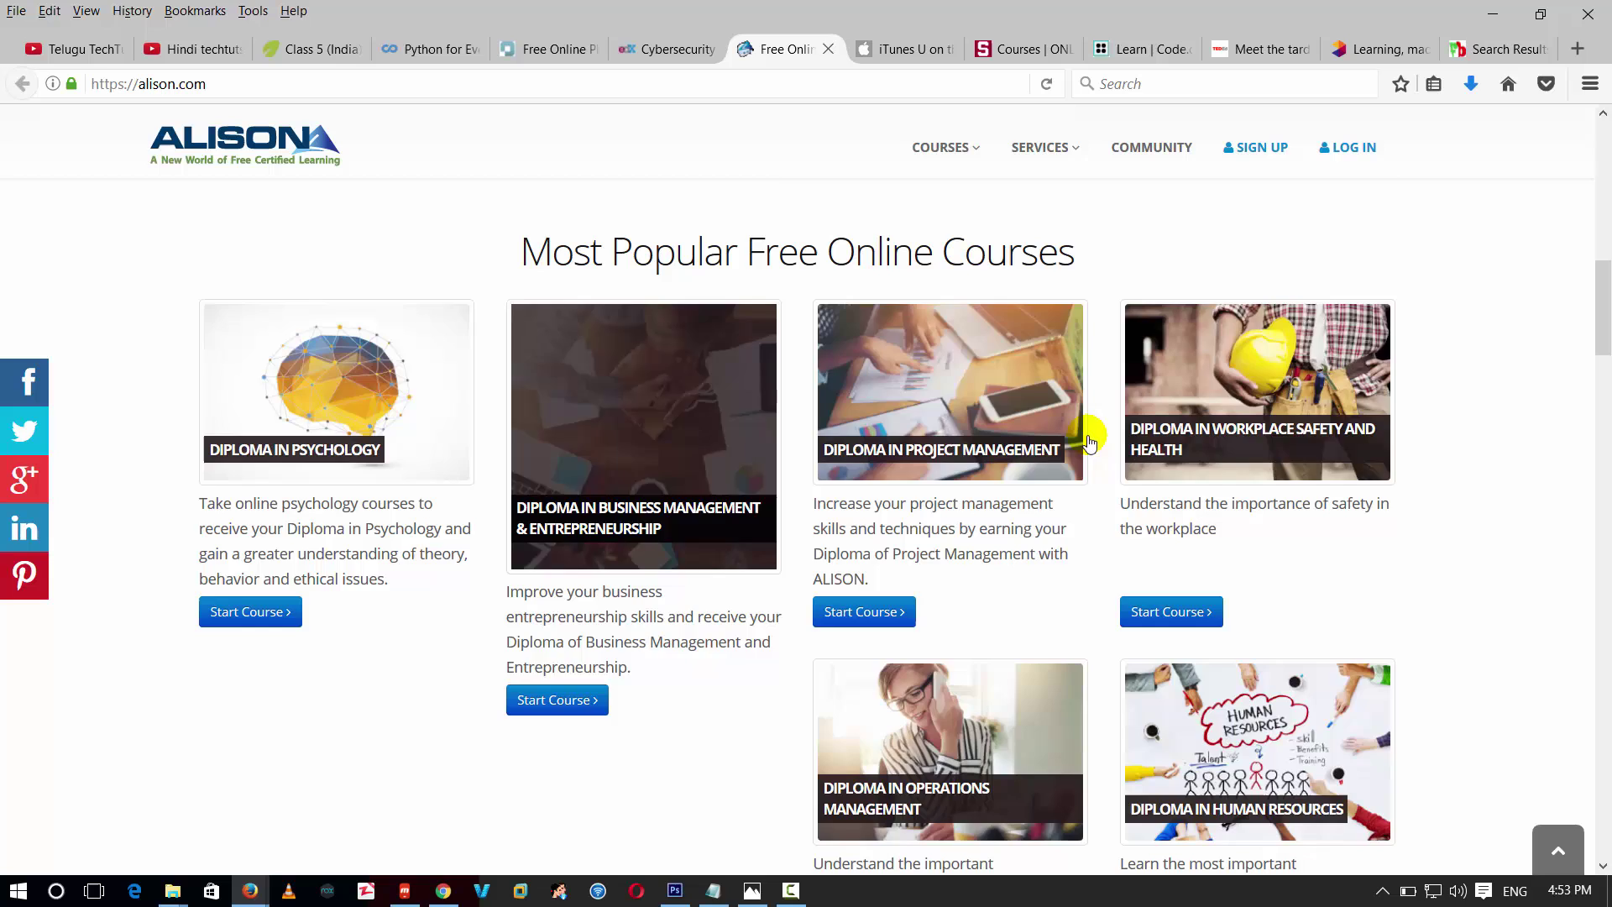
pyautogui.scroll(3, 1091, 442)
# Step: Browse Alison's Most Popular Free Online Courses, then switch to the iTunes U page
pyautogui.click(904, 50)
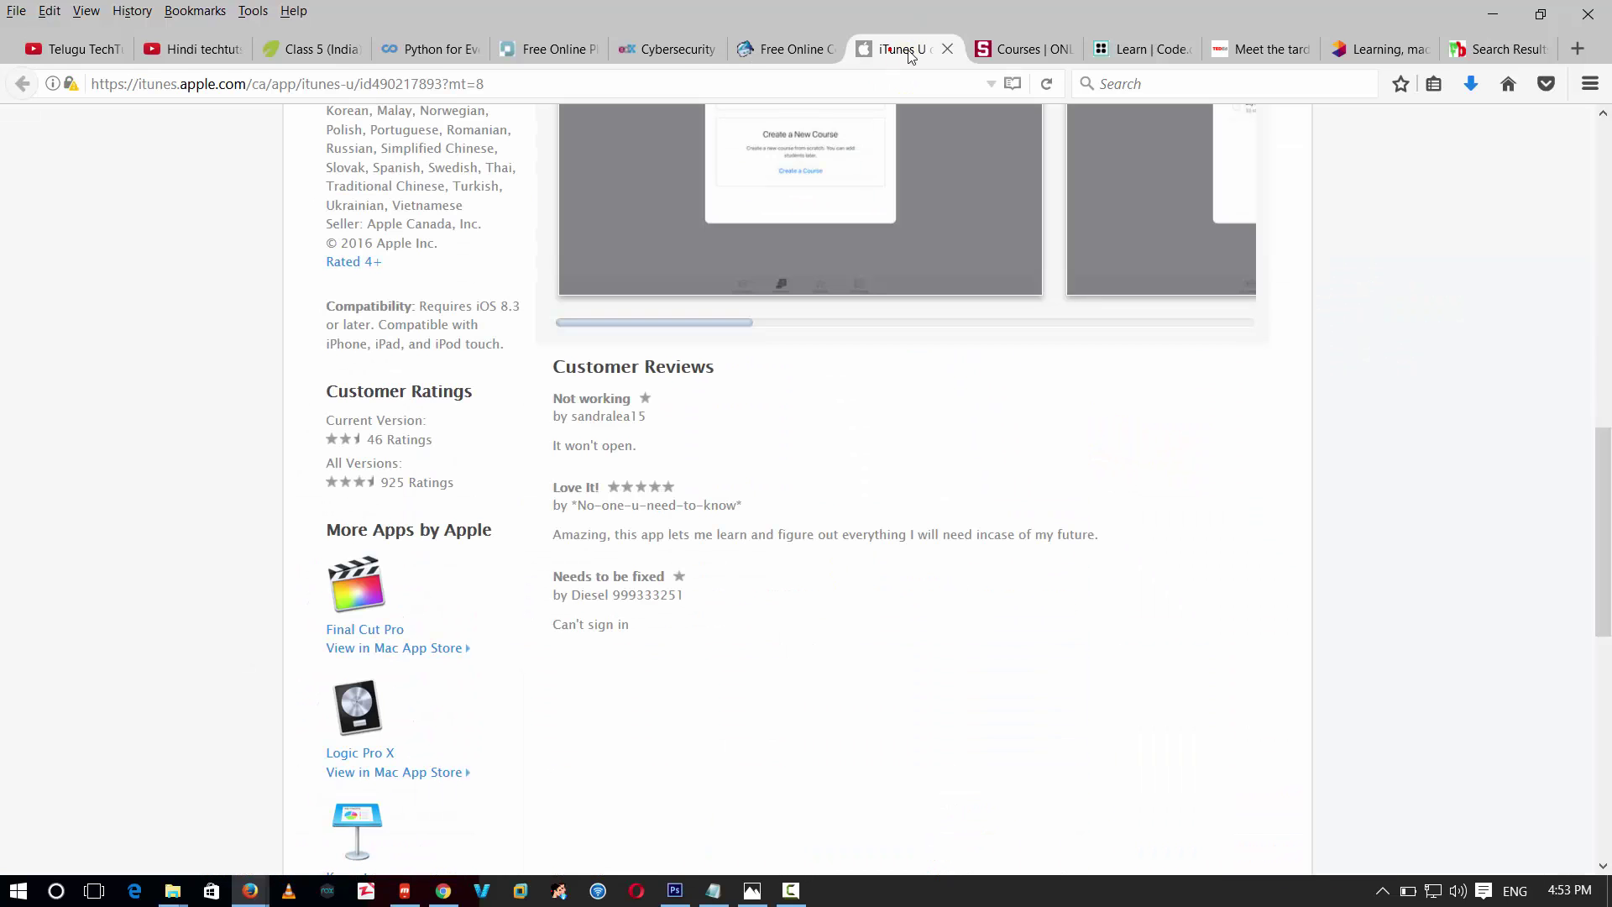
pyautogui.click(946, 48)
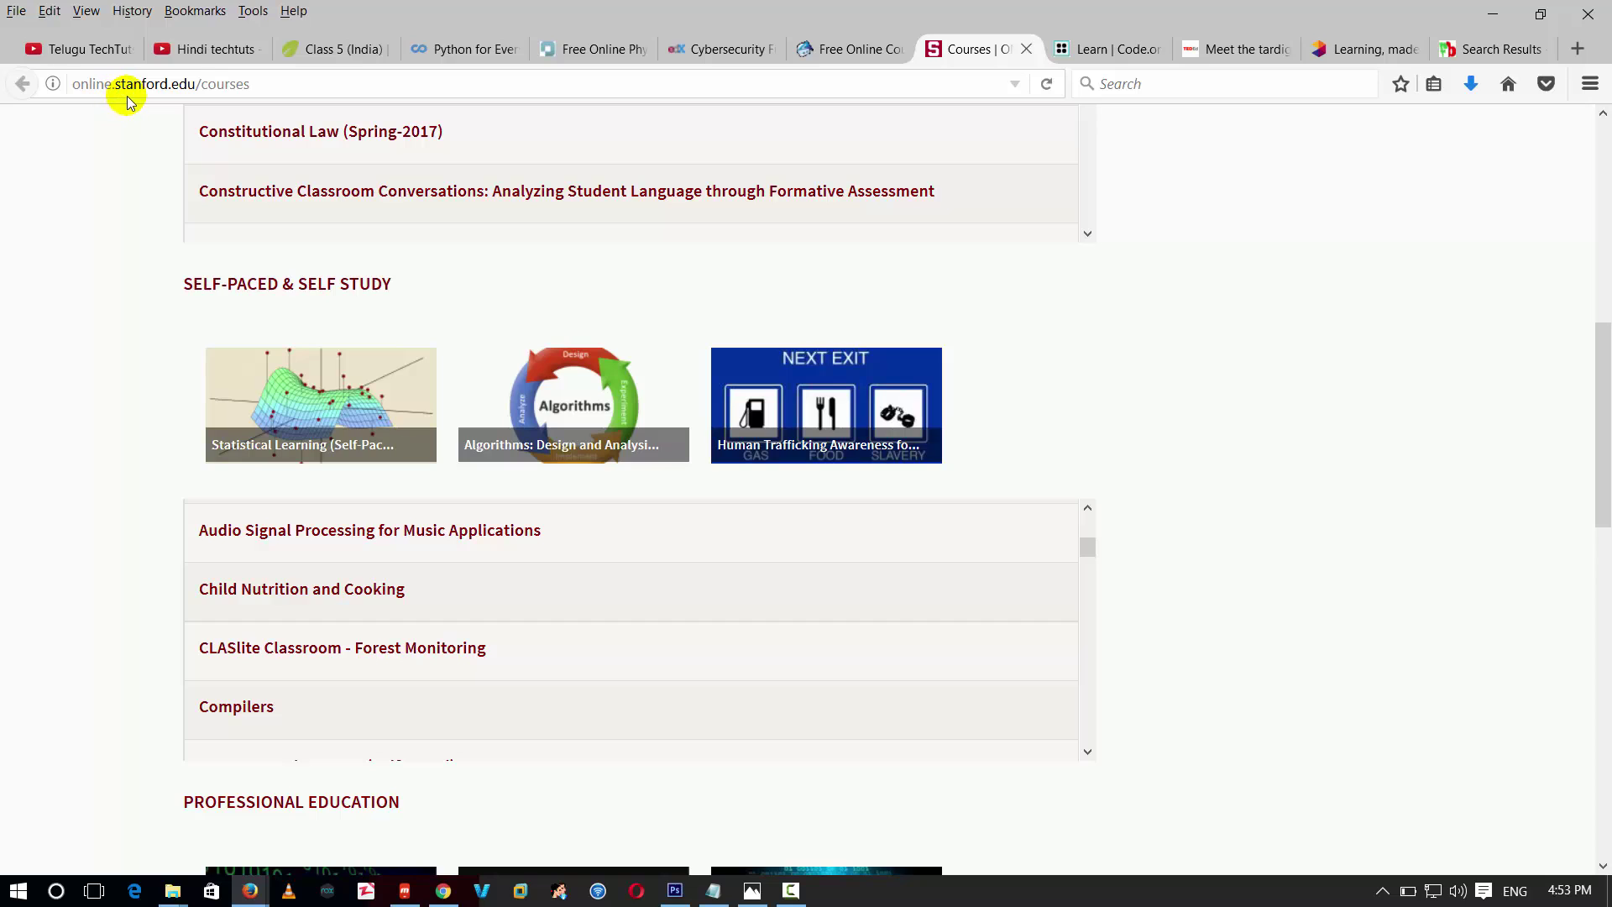
pyautogui.scroll(3, 365, 567)
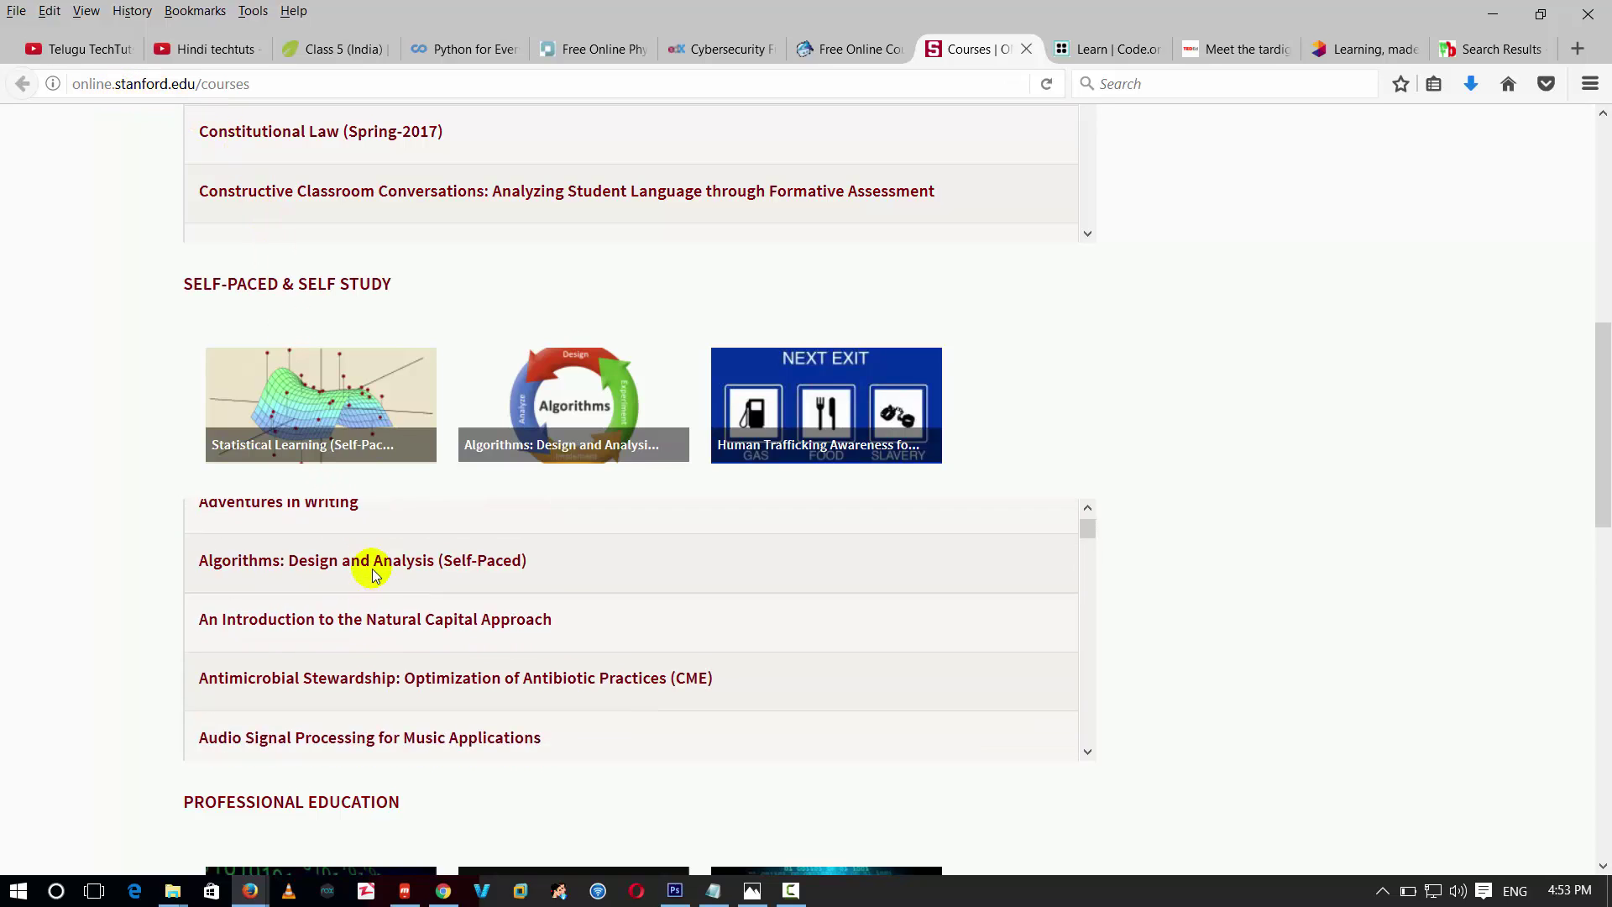
pyautogui.scroll(5, 1194, 473)
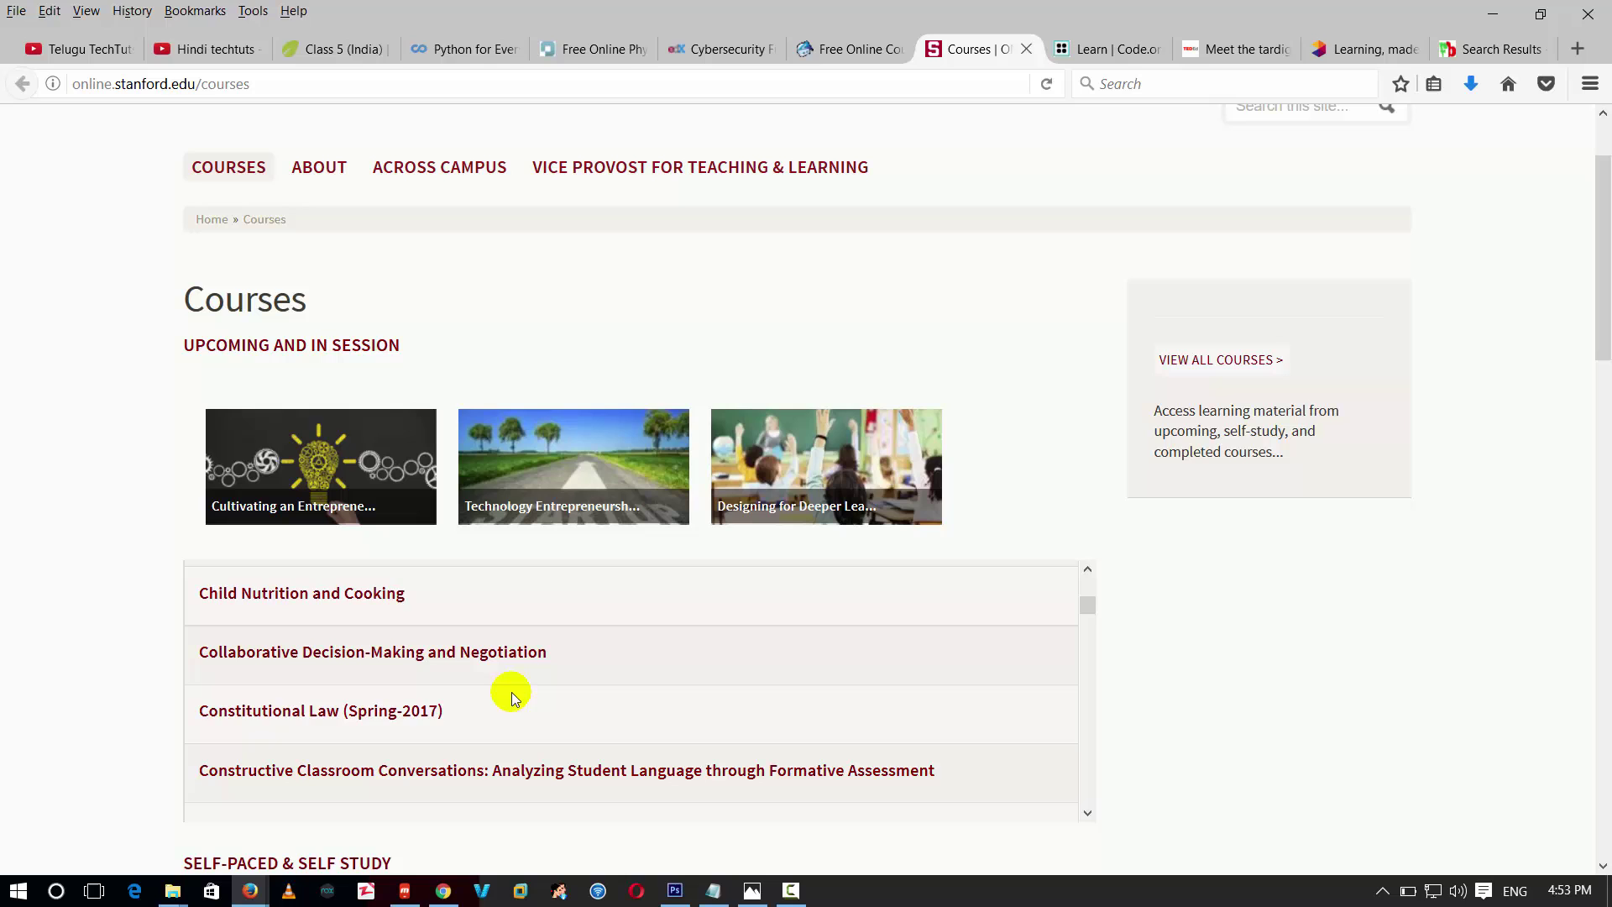
pyautogui.scroll(-3, 325, 716)
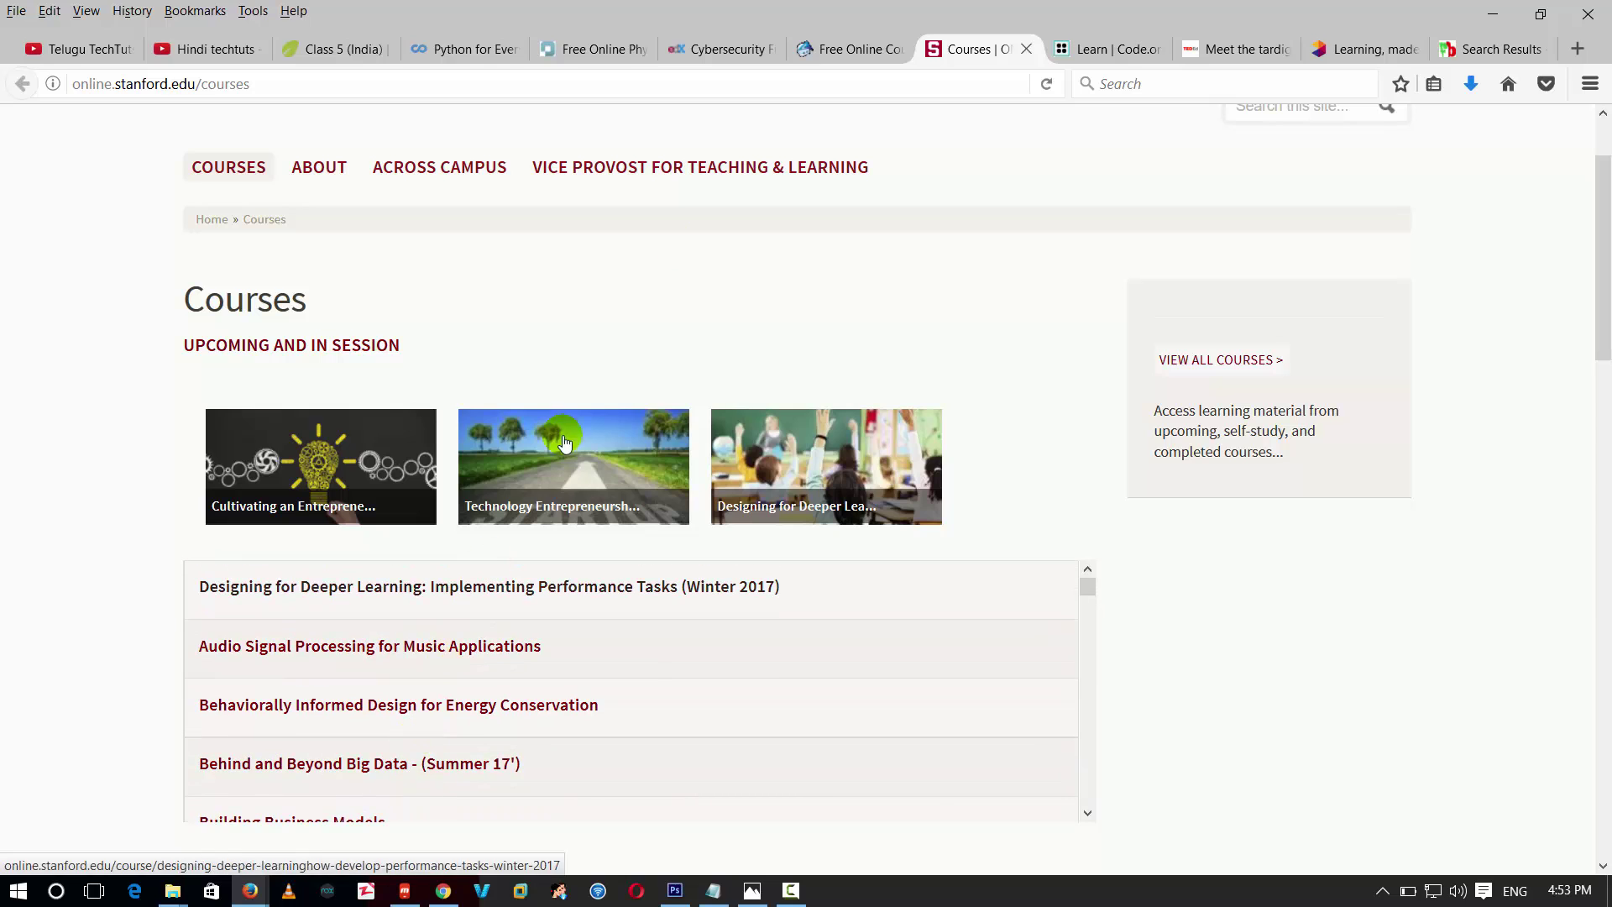
# Step: Filter Code.org activities by Computers under Classroom technology, narrowing 172 results to 128
pyautogui.click(1091, 51)
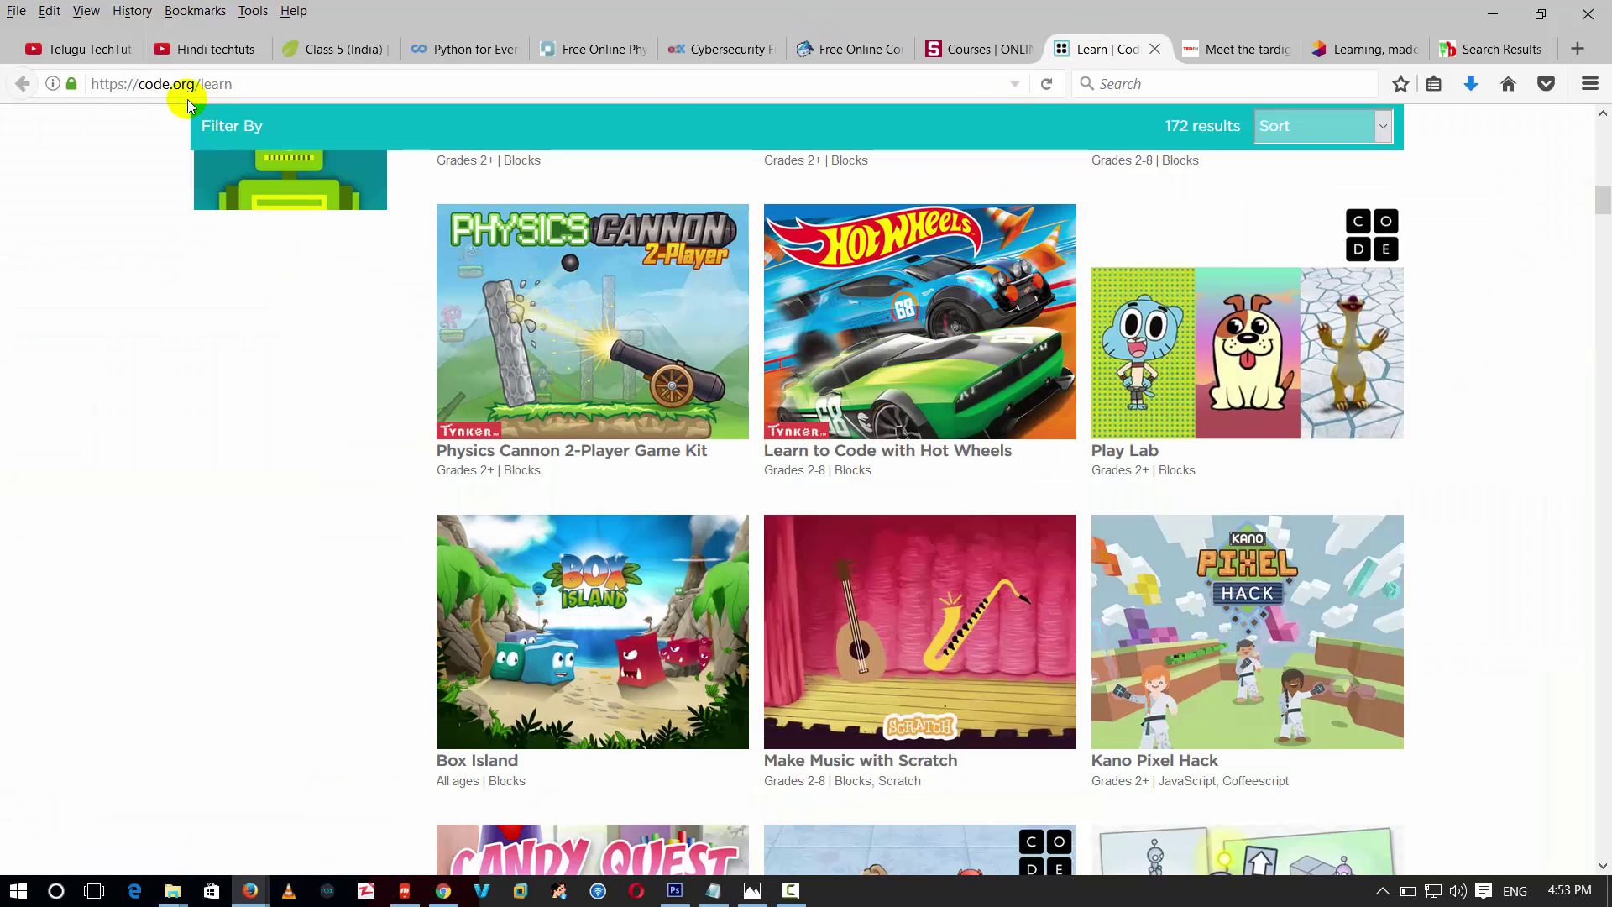
pyautogui.scroll(-5, 1083, 479)
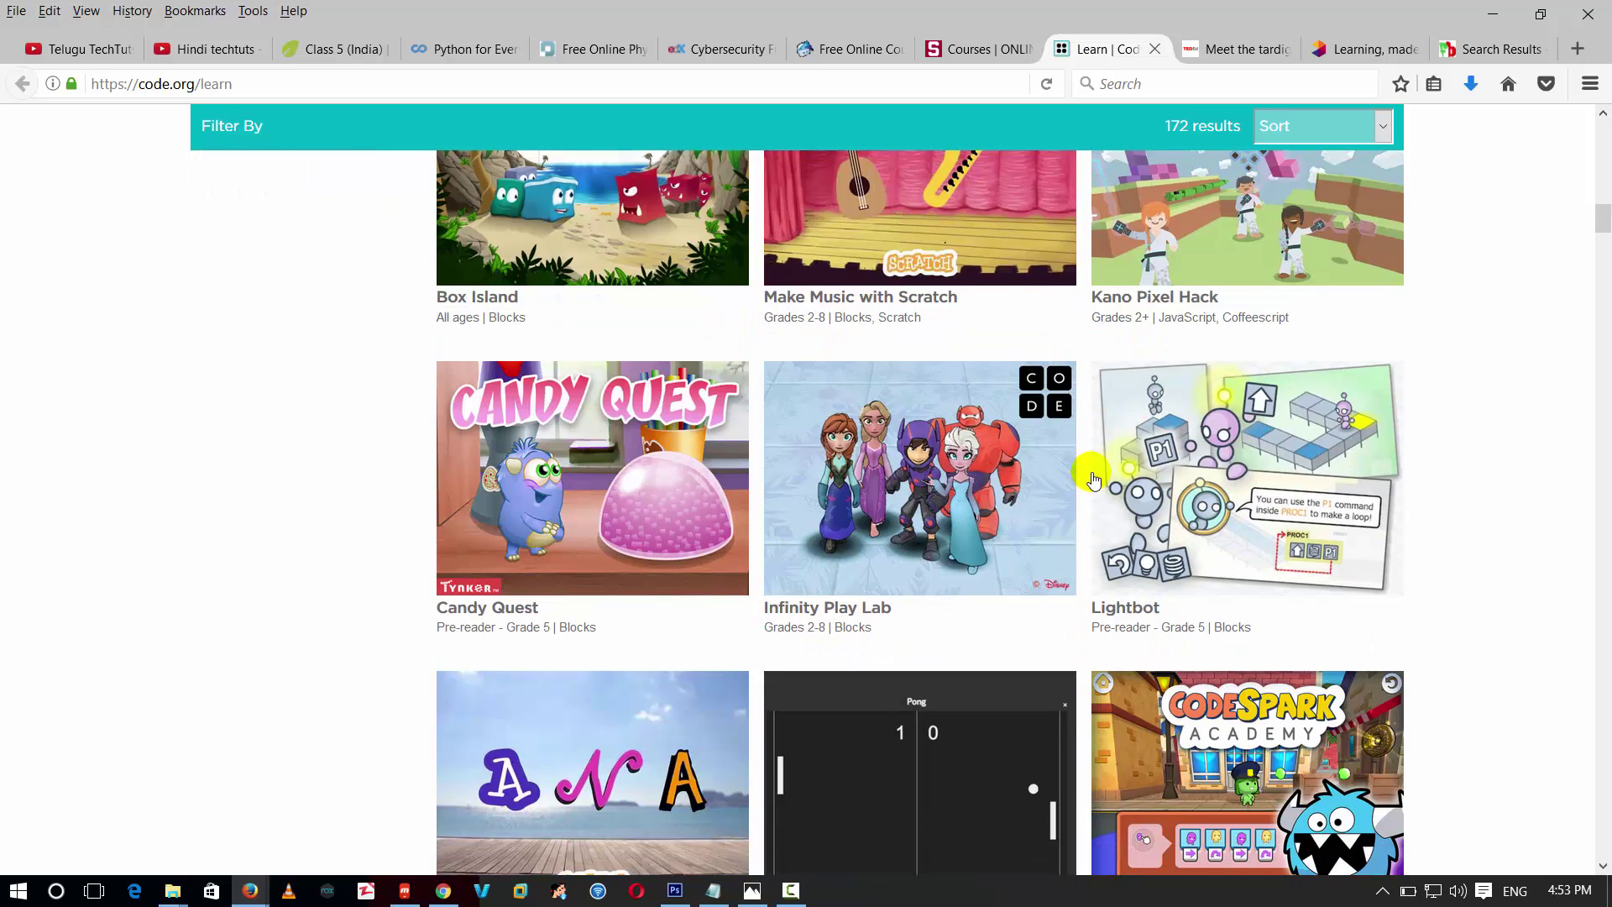
pyautogui.scroll(-3, 1070, 484)
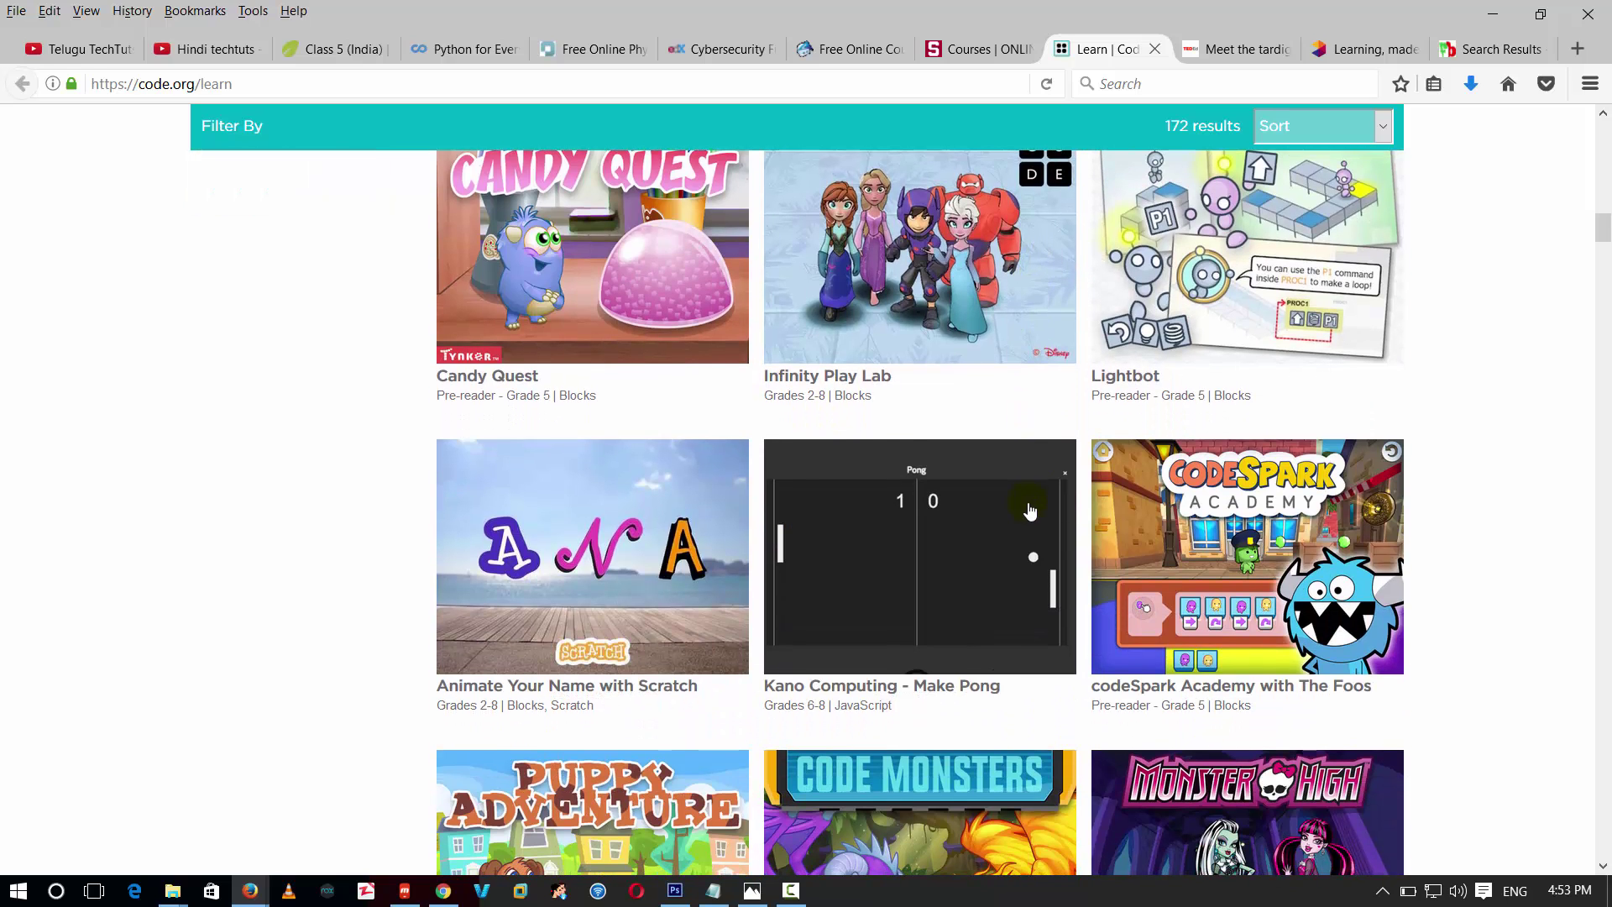
pyautogui.scroll(-3, 1017, 508)
pyautogui.scroll(4, 954, 478)
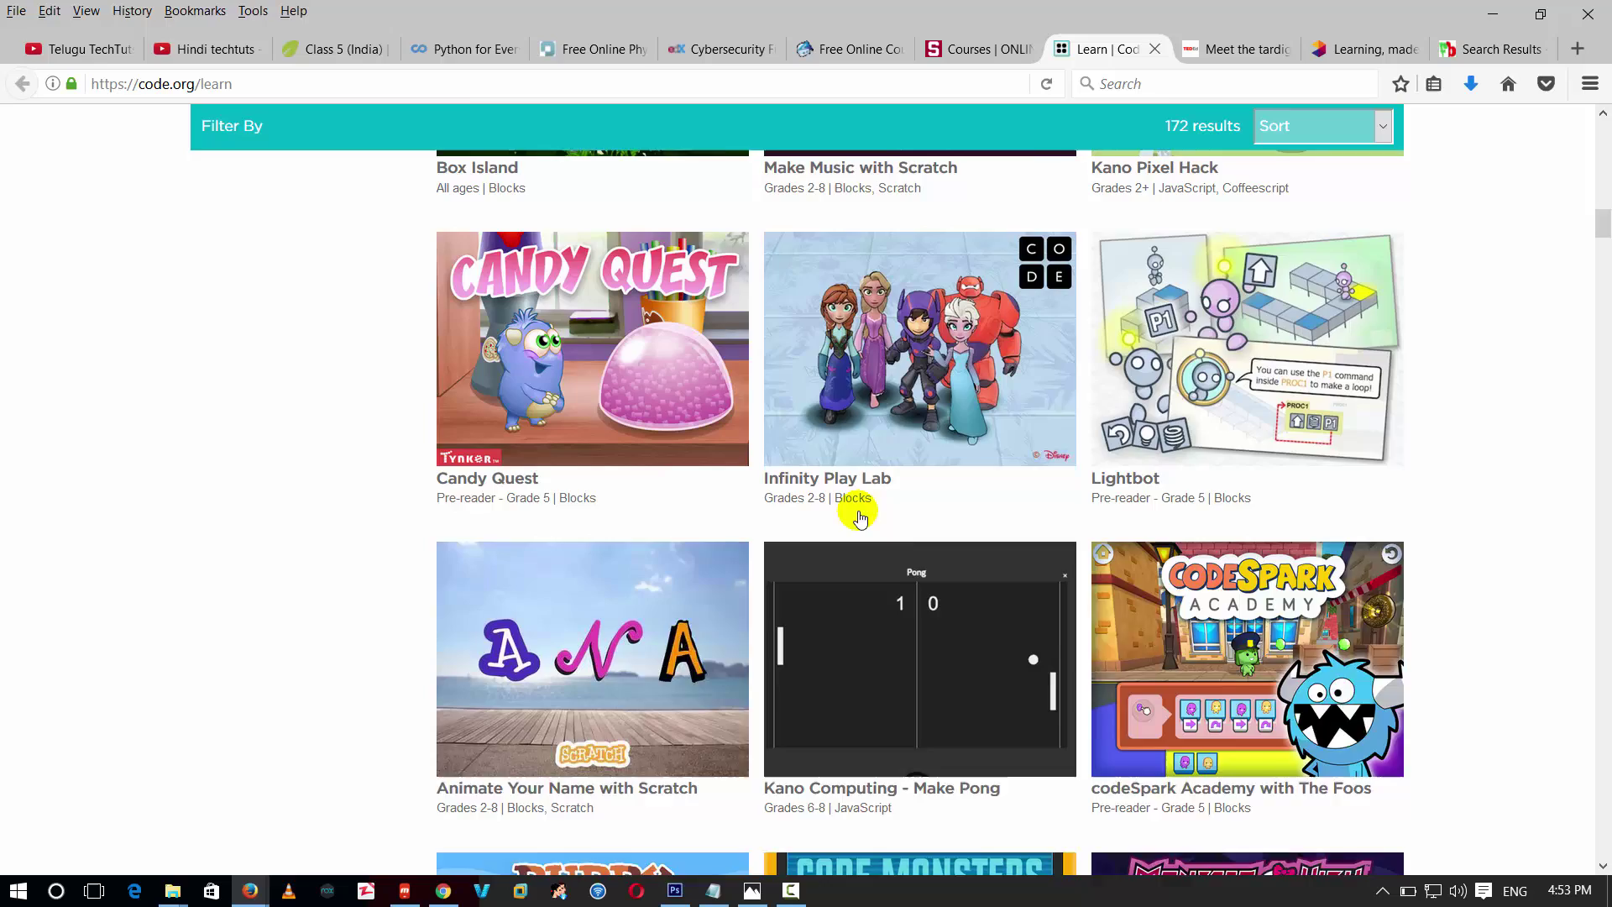
pyautogui.scroll(5, 857, 511)
pyautogui.scroll(6, 864, 516)
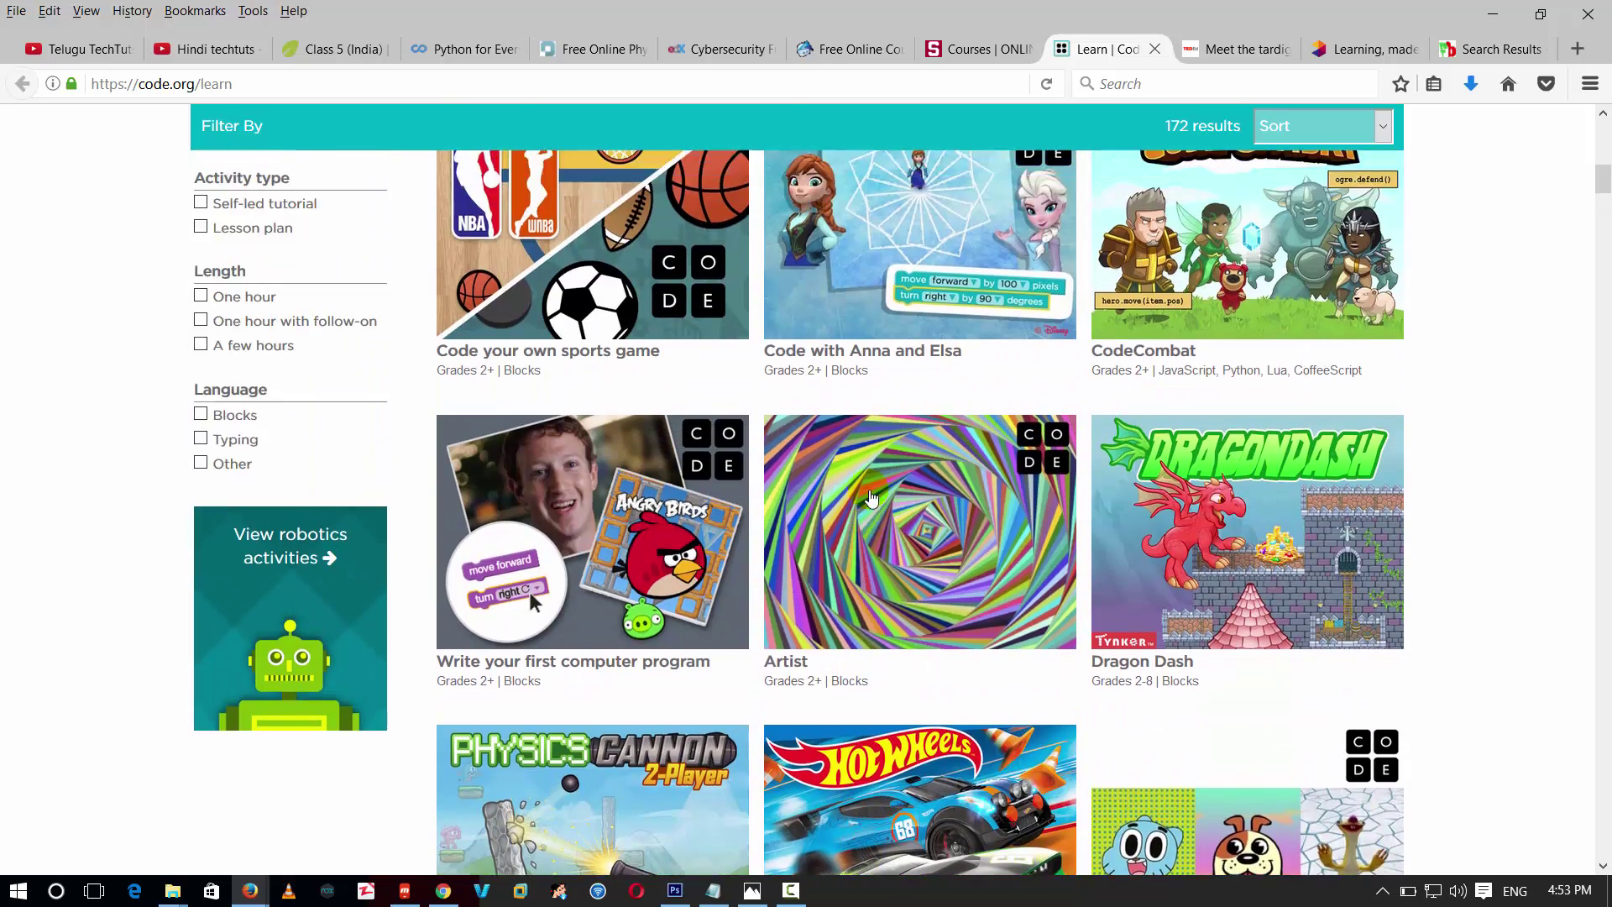
pyautogui.scroll(4, 881, 489)
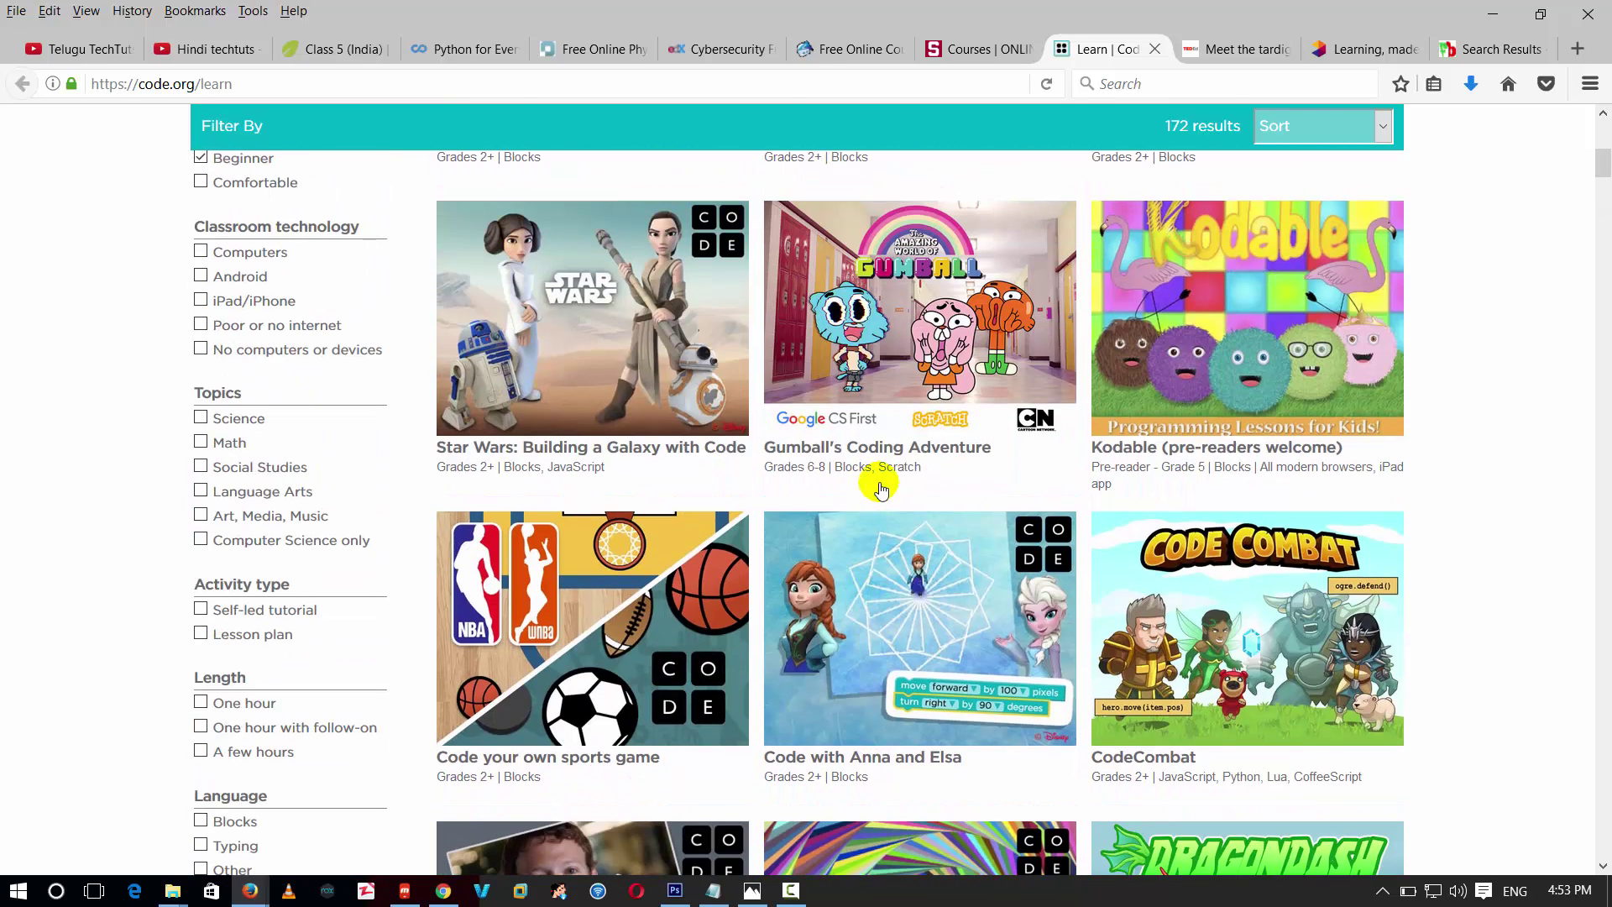
pyautogui.click(203, 254)
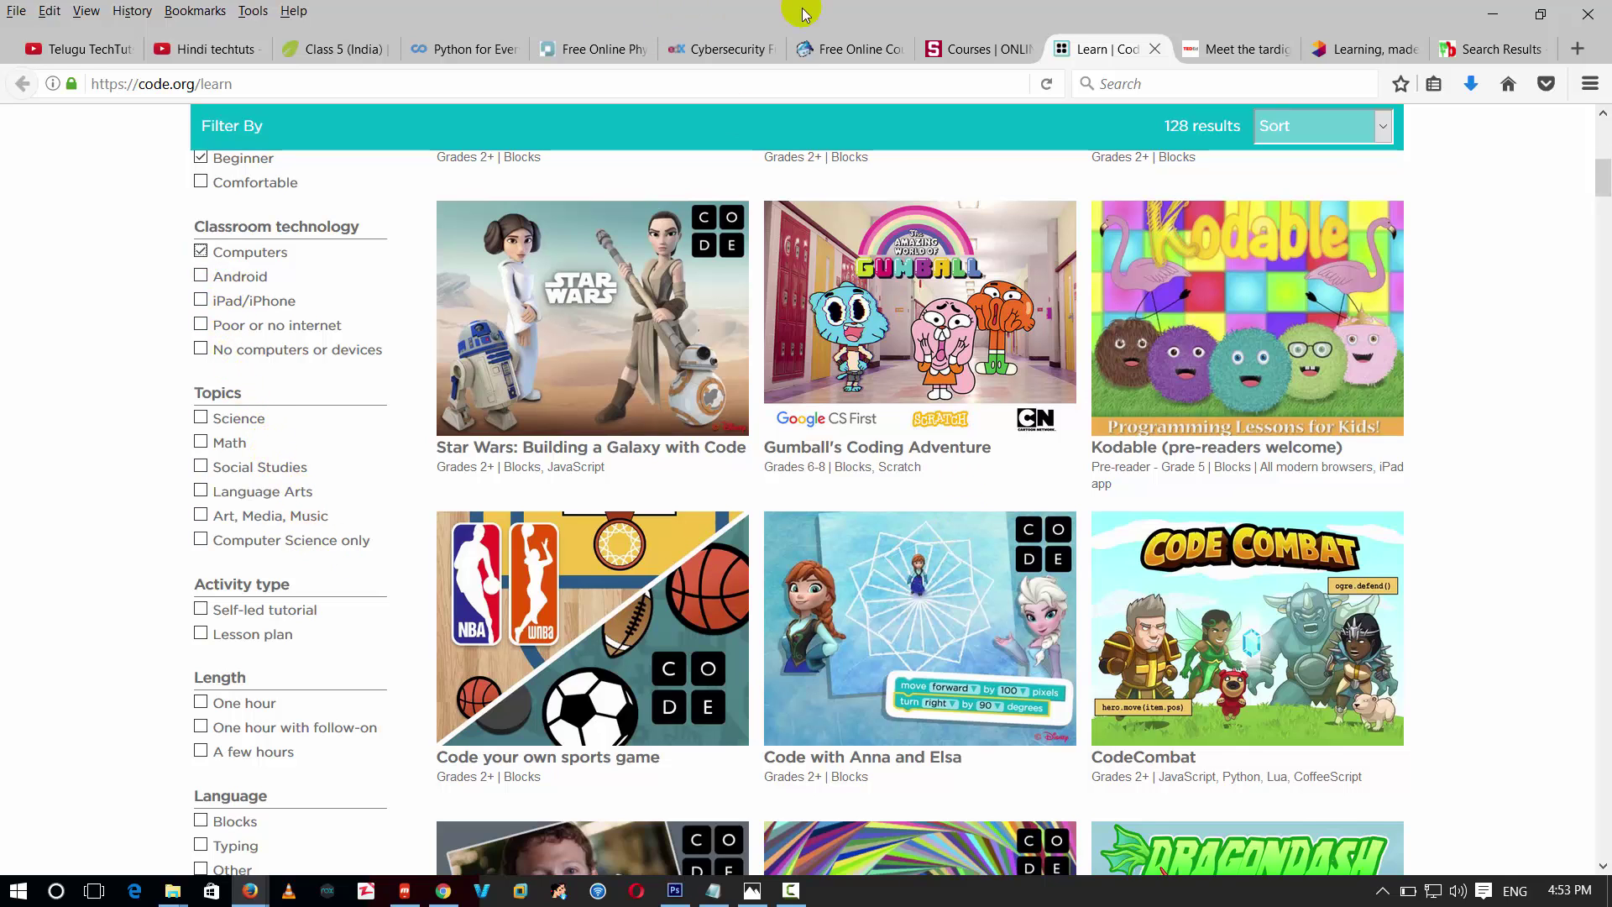
pyautogui.click(1226, 51)
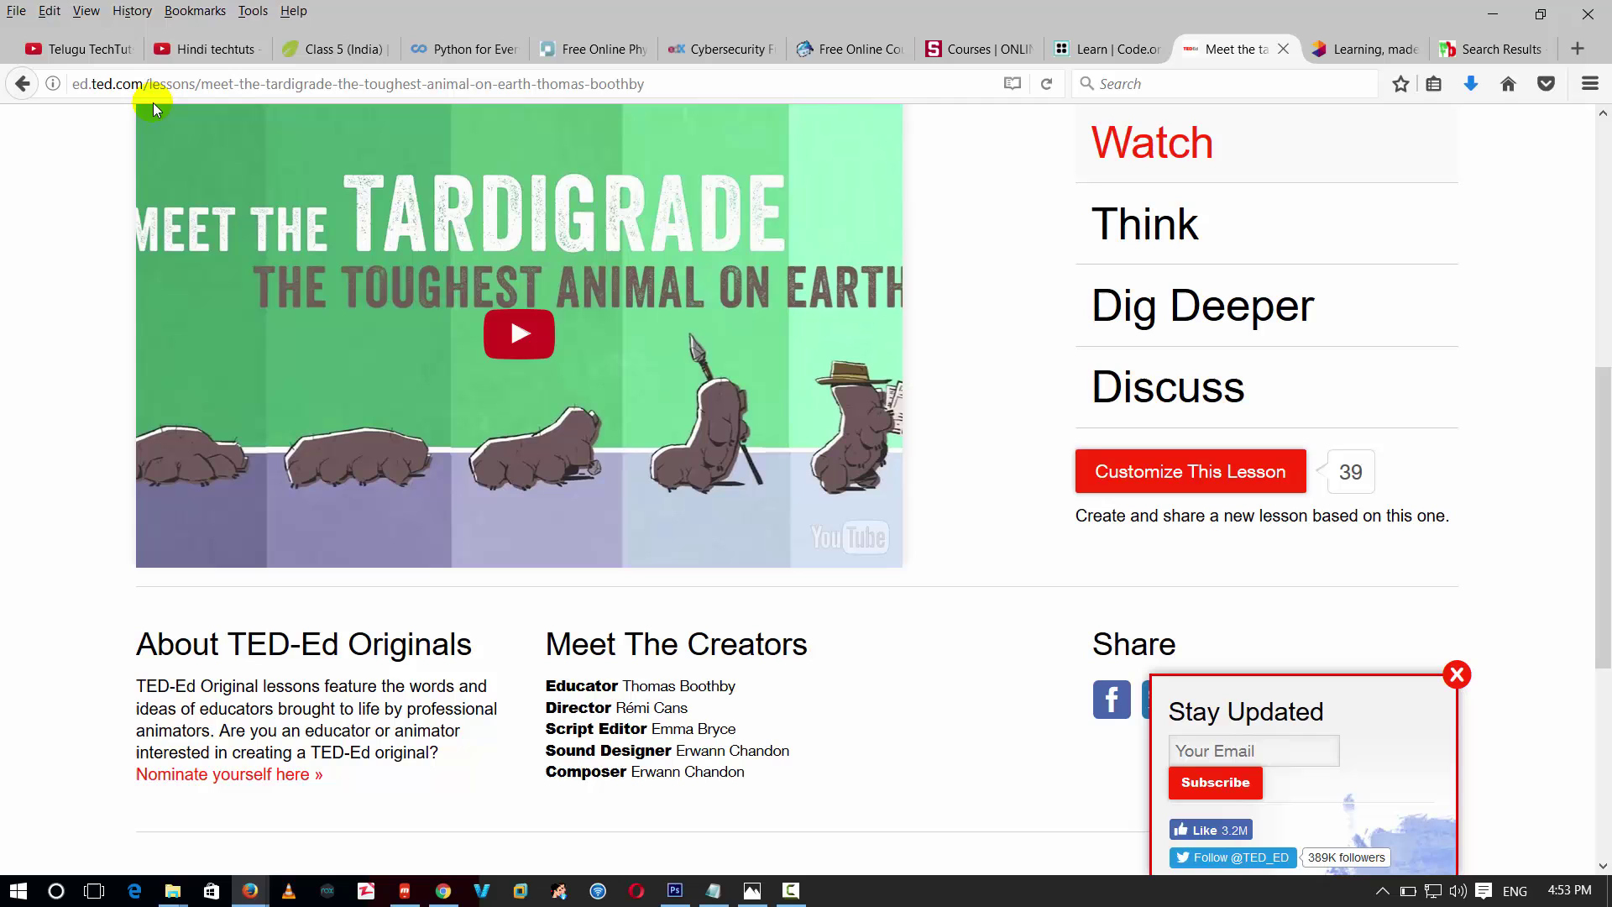
pyautogui.click(24, 86)
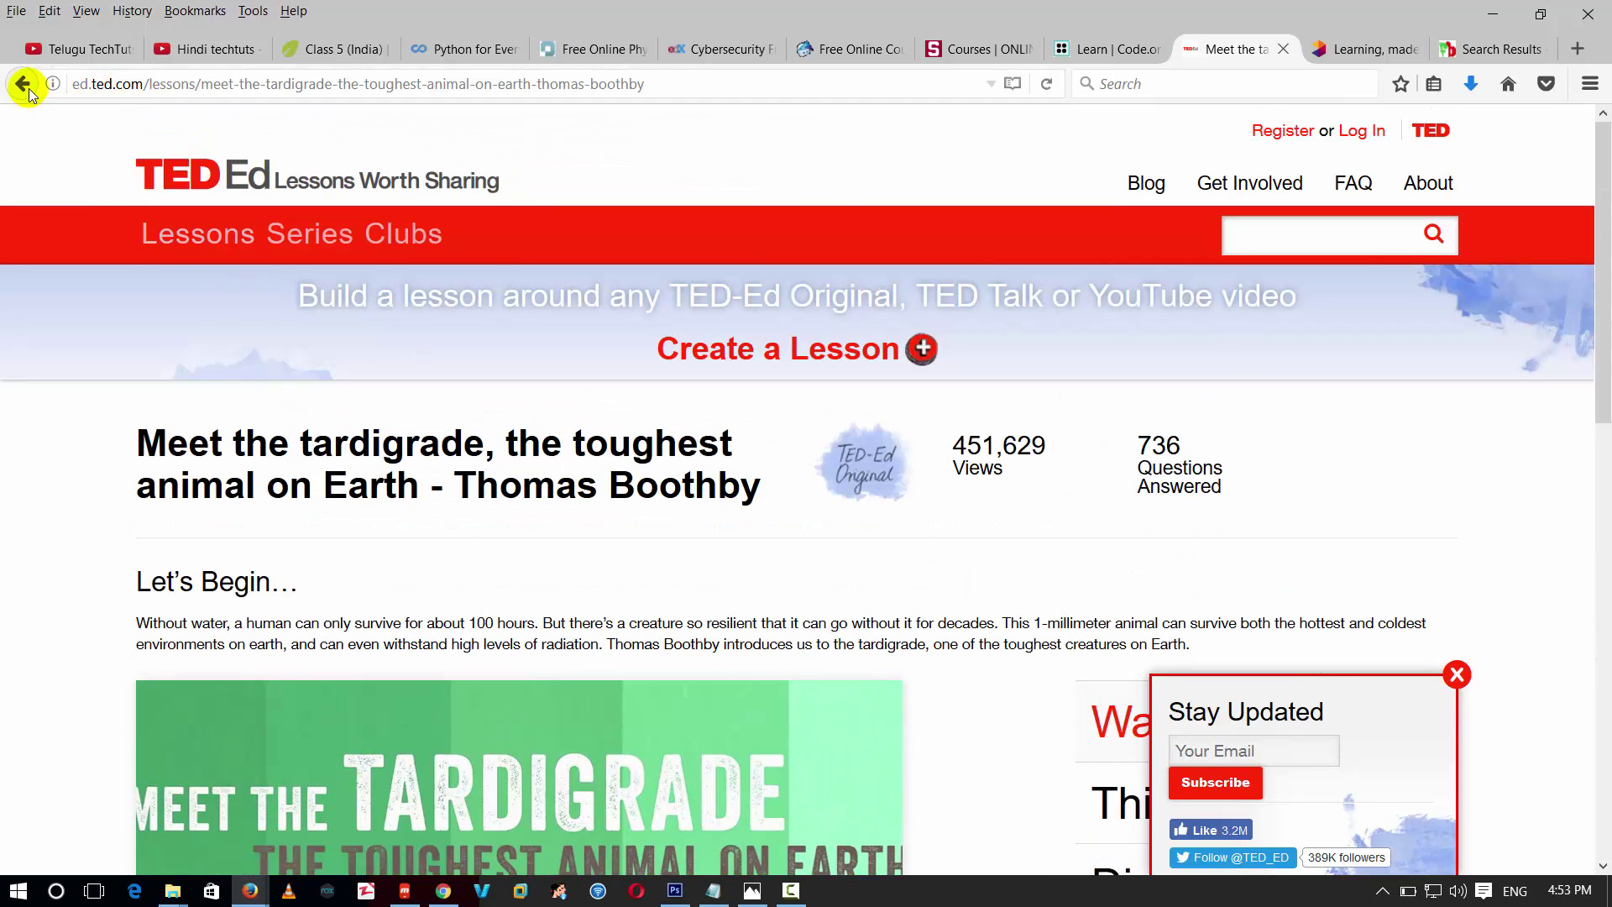
pyautogui.click(23, 85)
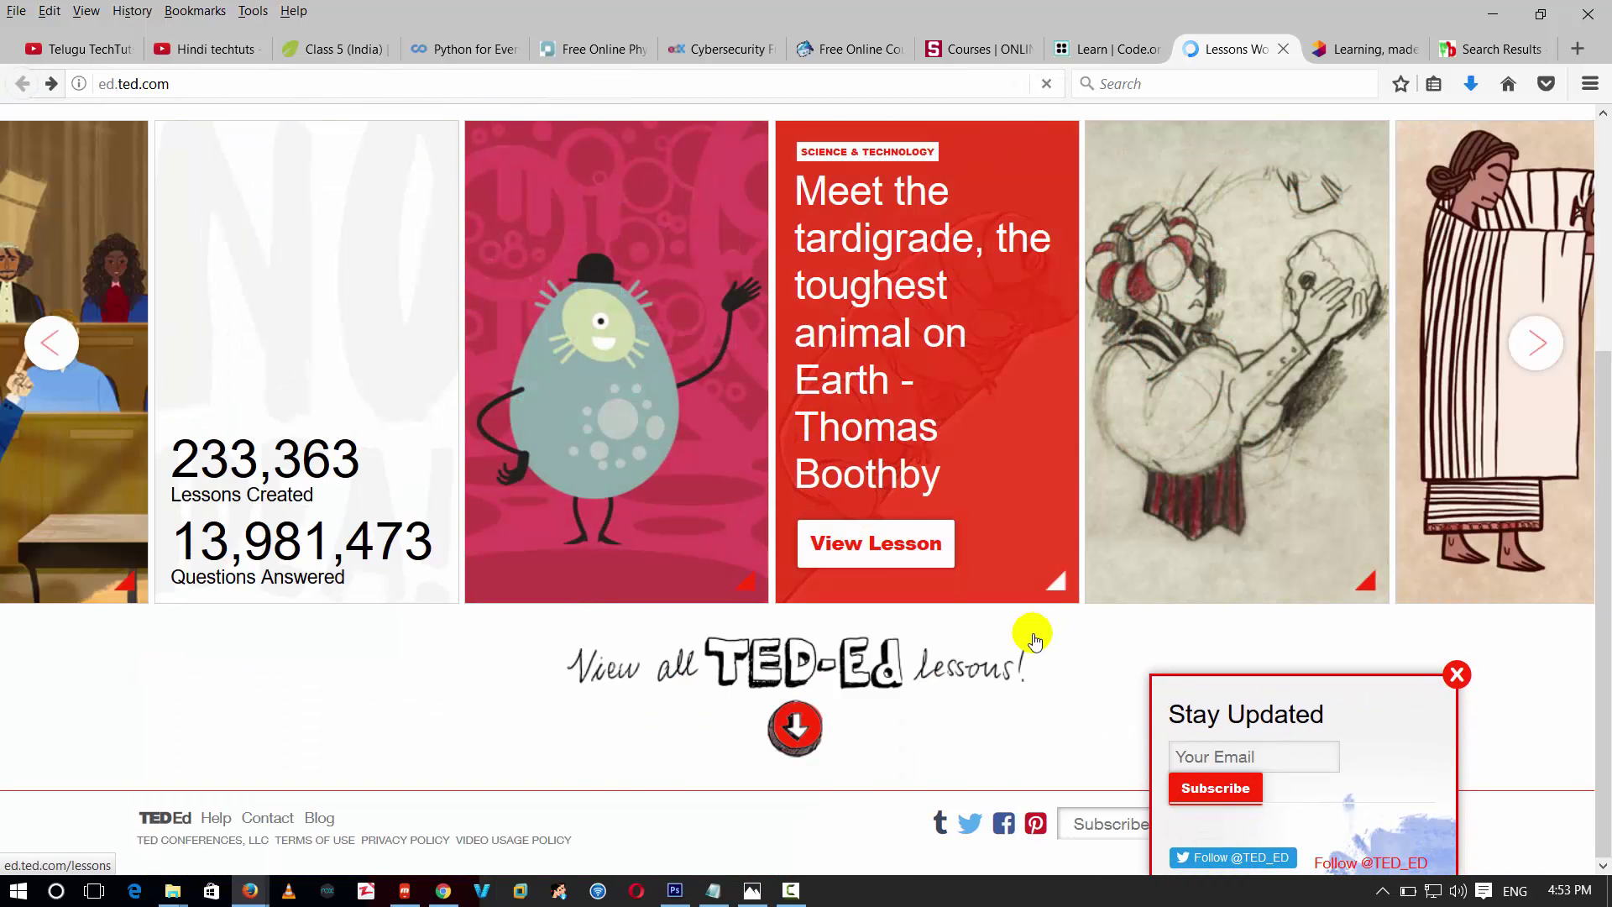
pyautogui.click(872, 547)
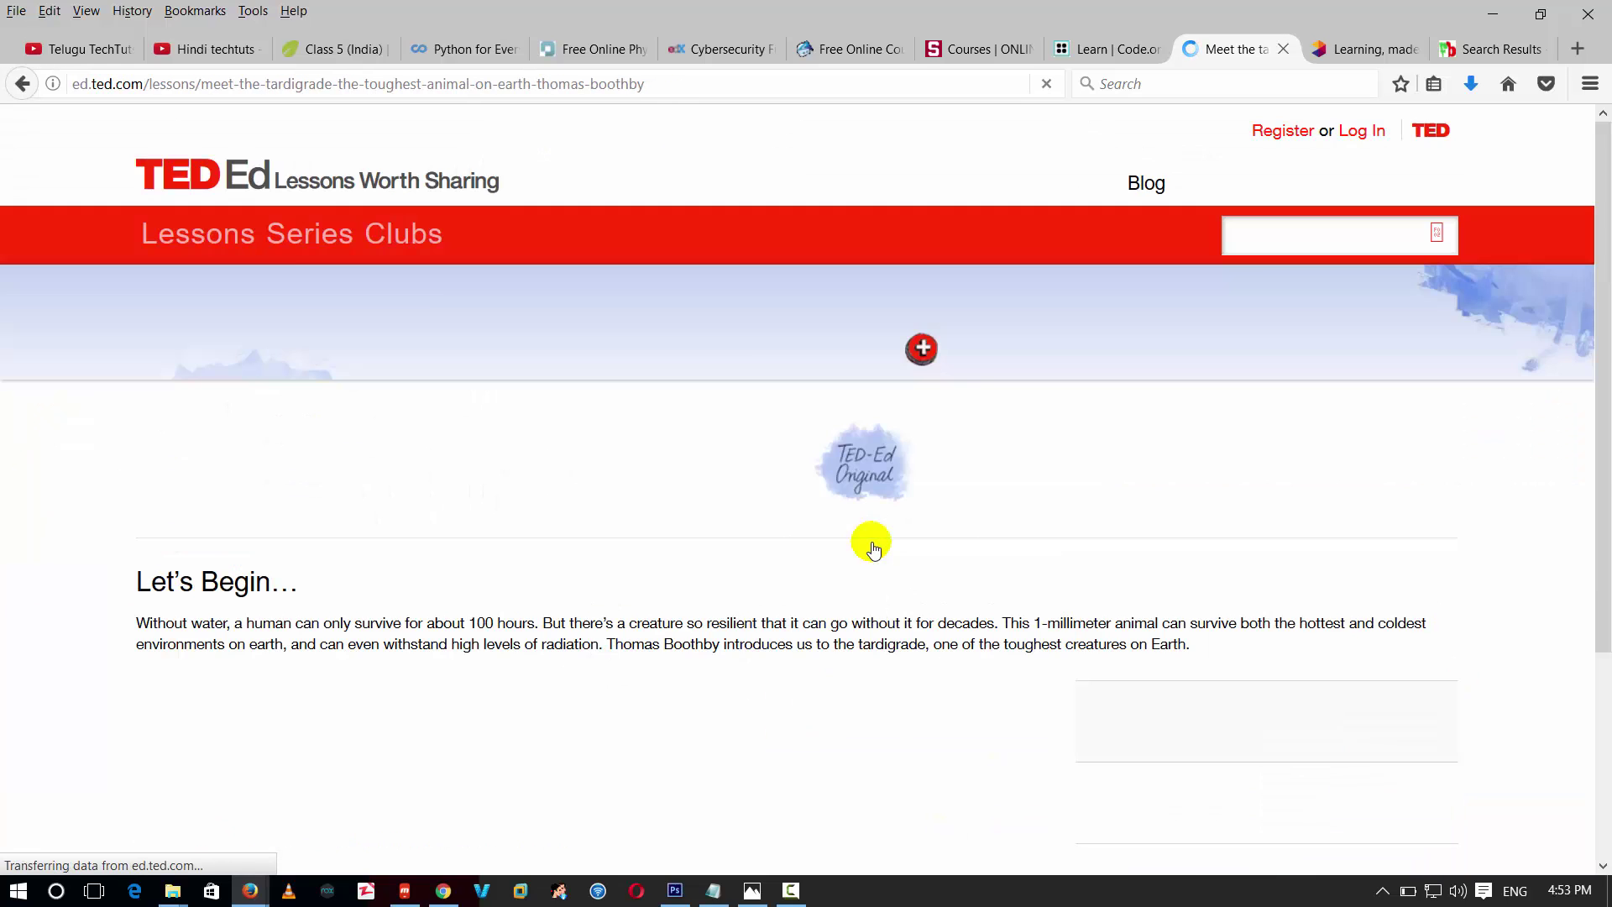
pyautogui.scroll(-3, 839, 489)
pyautogui.scroll(-2, 839, 489)
pyautogui.scroll(-2, 838, 490)
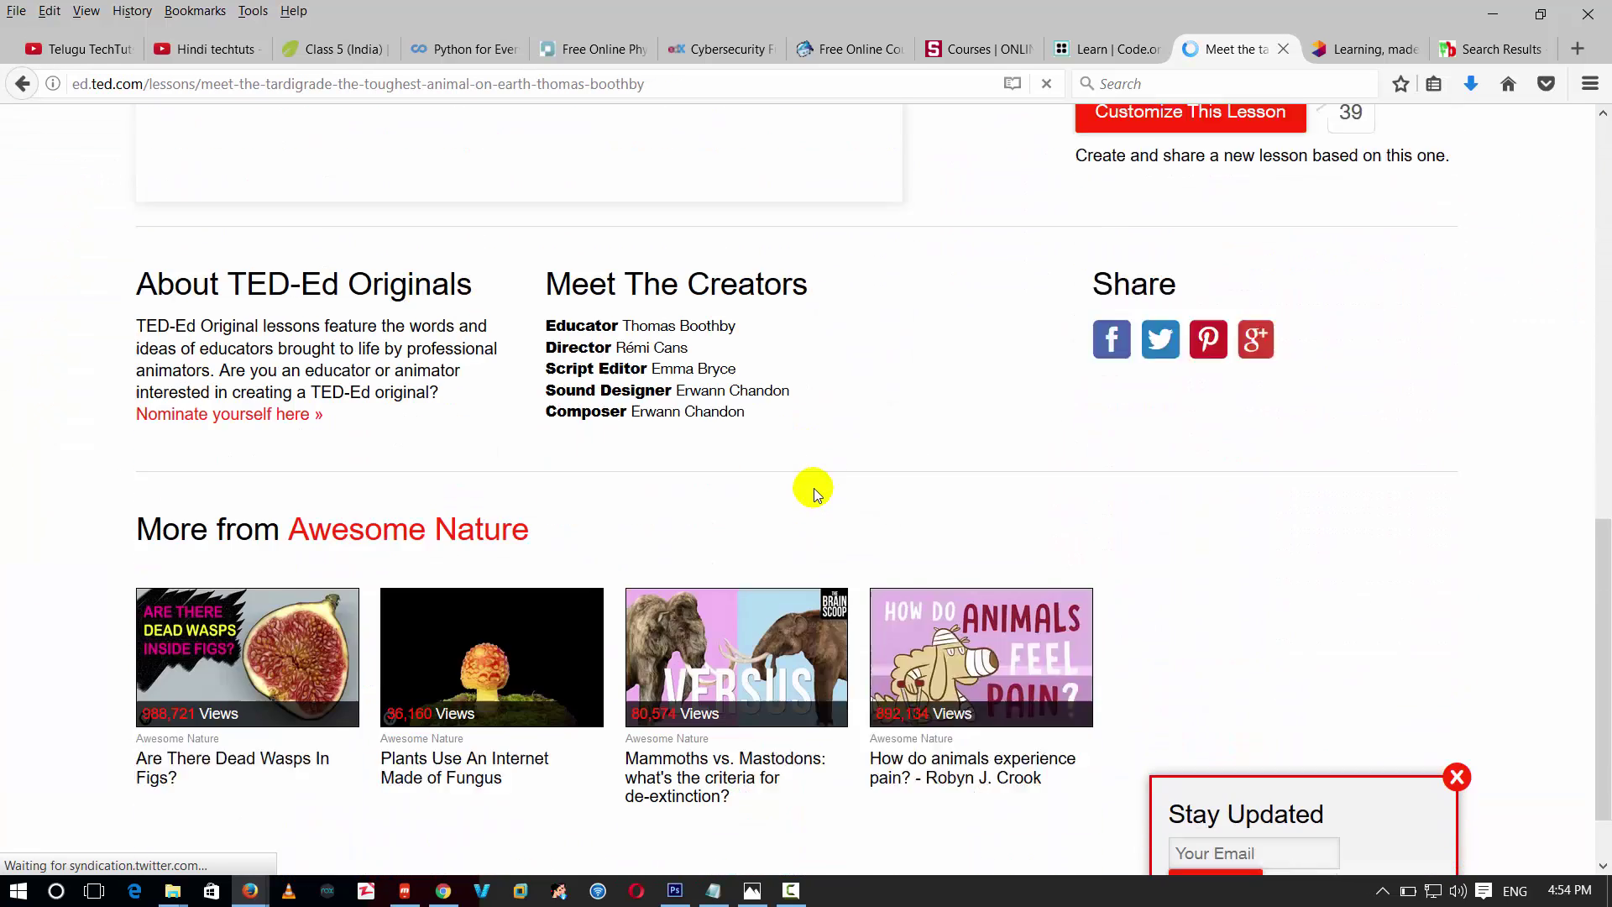
pyautogui.scroll(-1, 810, 486)
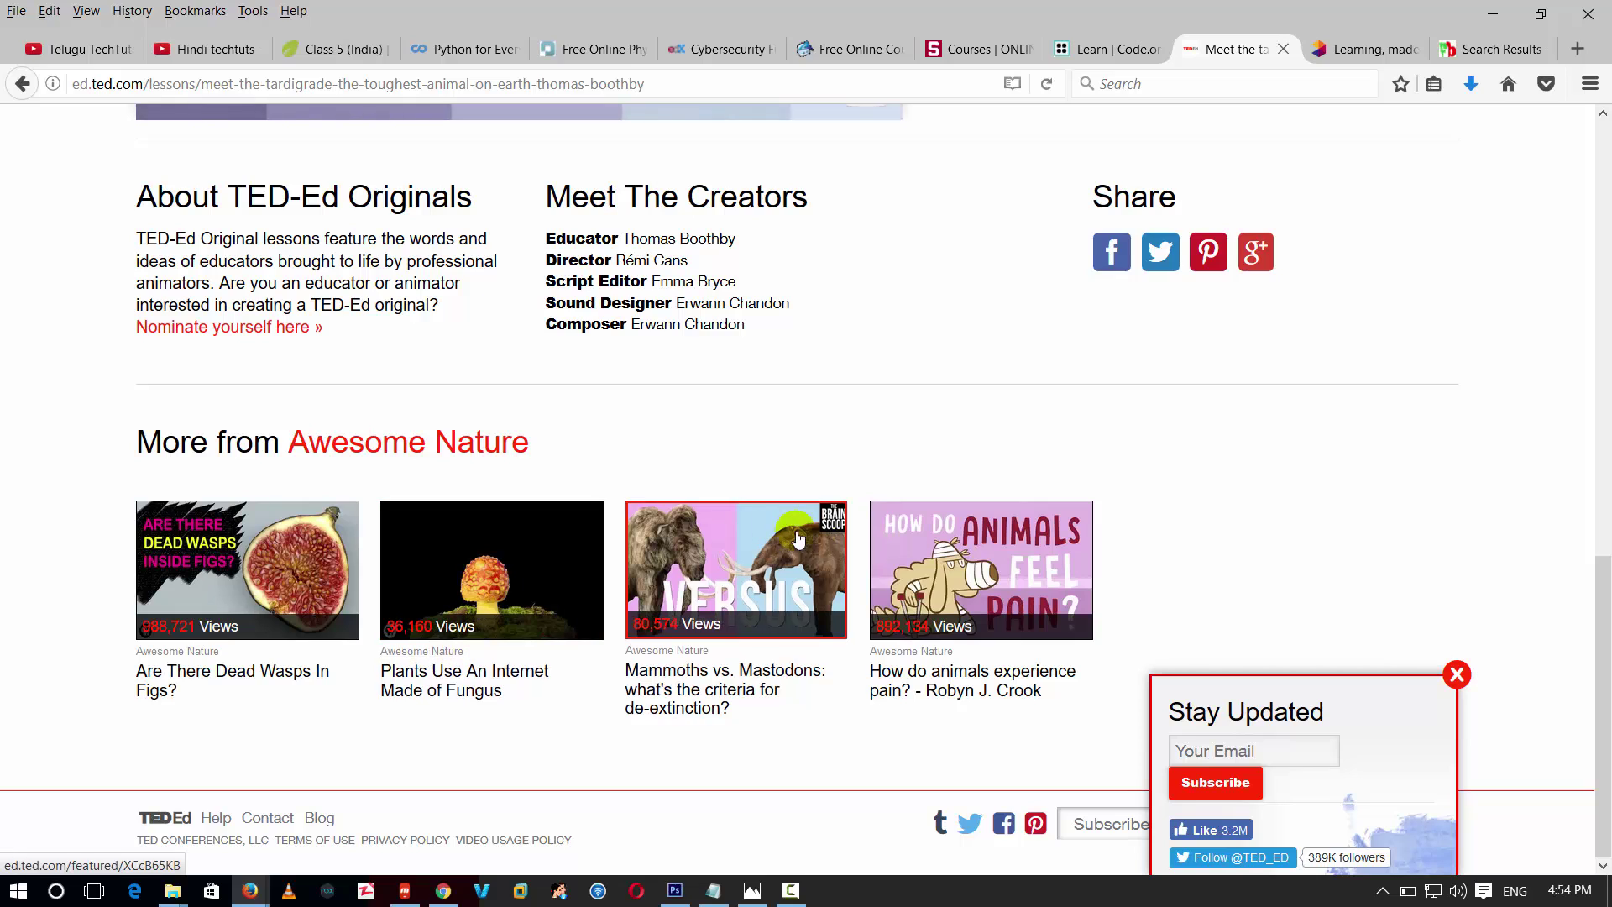
# Step: Scroll through the Memrise homepage, then switch to Funbrain's Grade 1 game results
pyautogui.click(1360, 48)
pyautogui.click(188, 119)
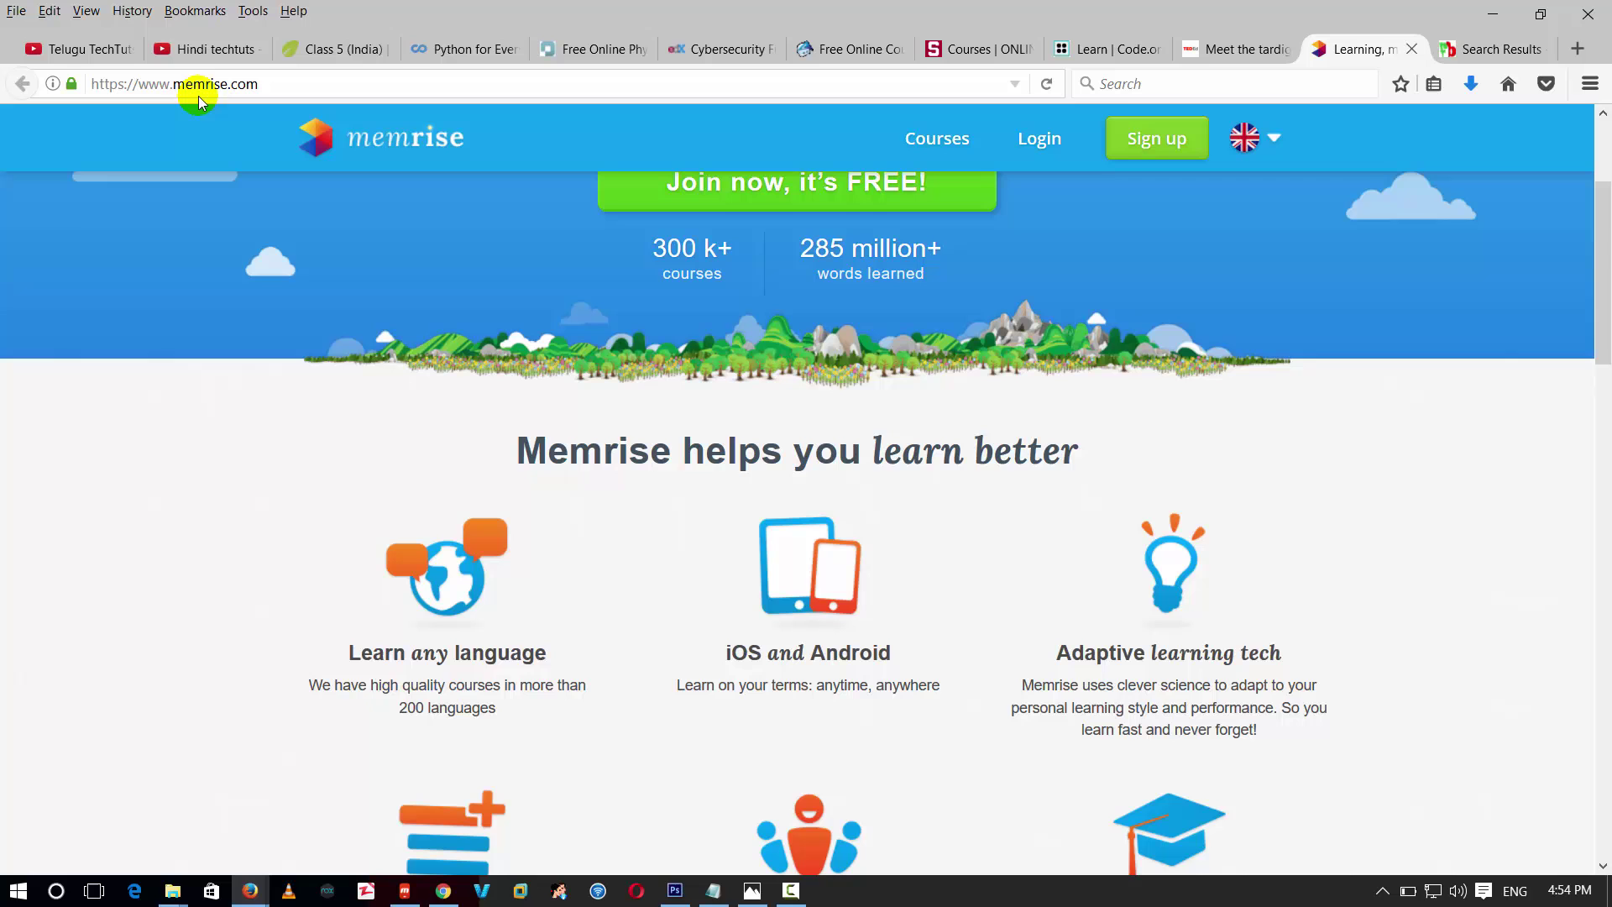
pyautogui.scroll(-5, 533, 449)
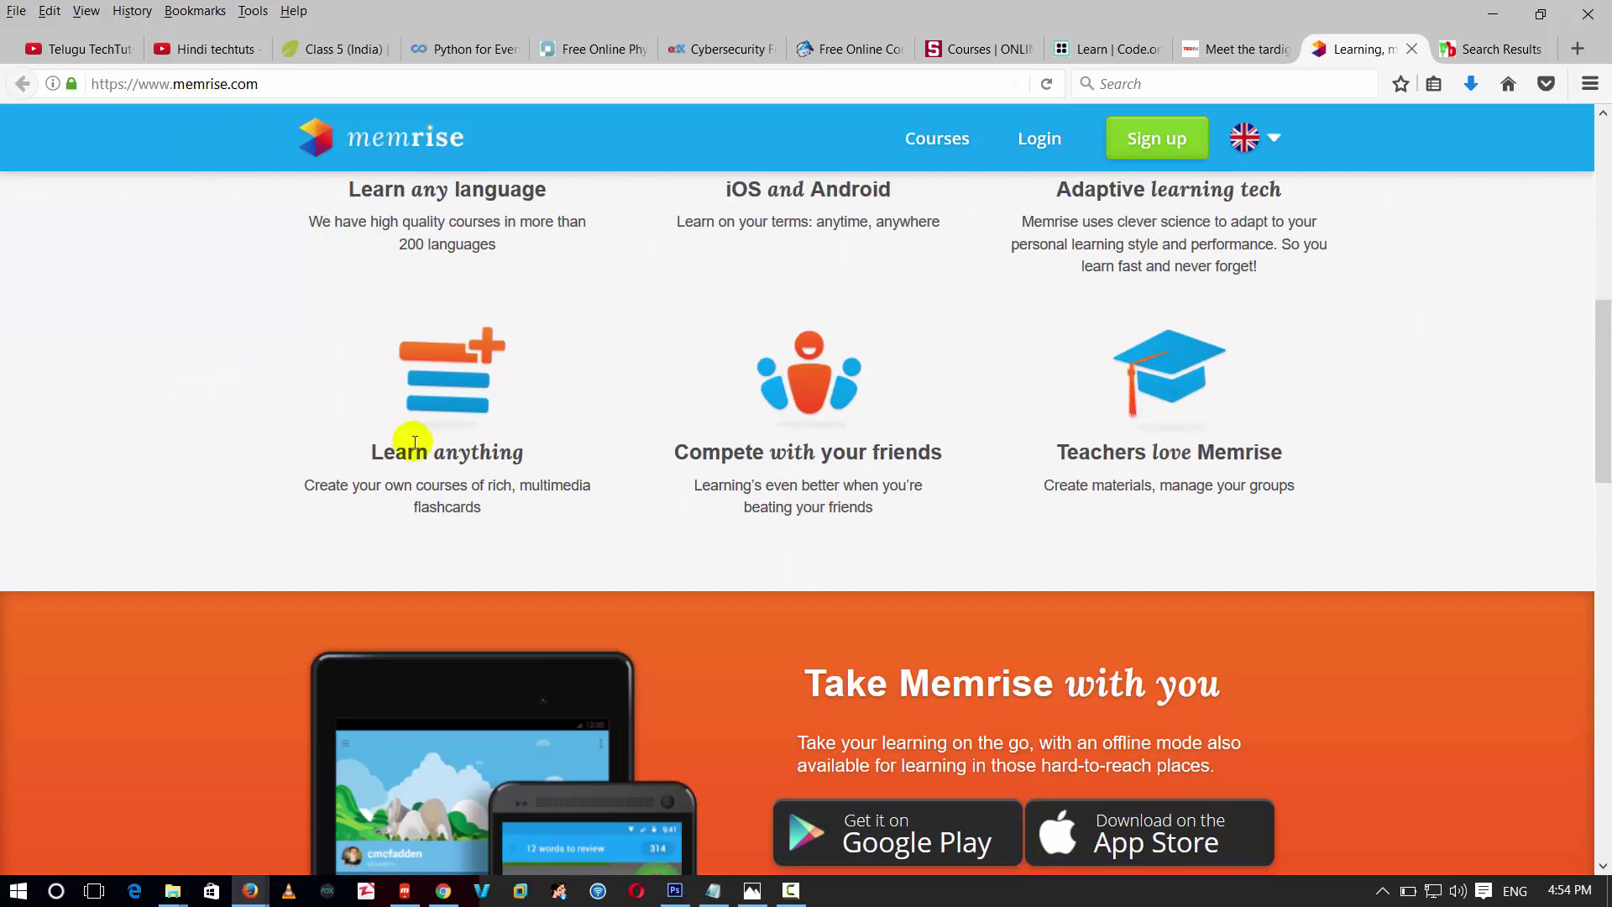
pyautogui.scroll(-2, 675, 462)
pyautogui.scroll(5, 1130, 409)
pyautogui.scroll(3, 1115, 417)
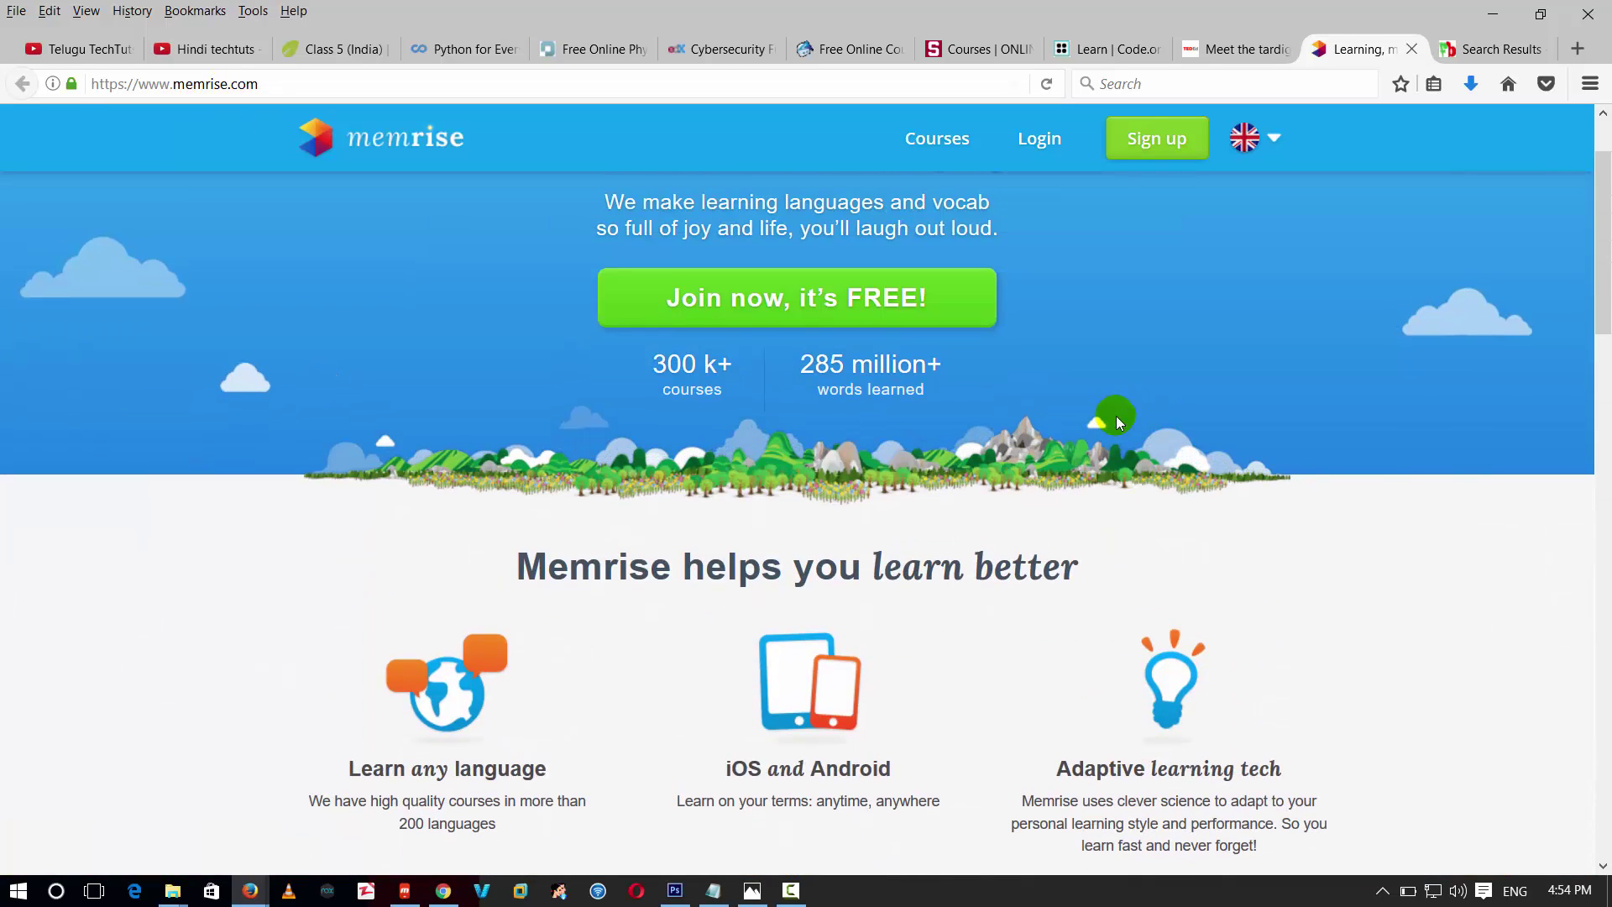
pyautogui.click(1462, 51)
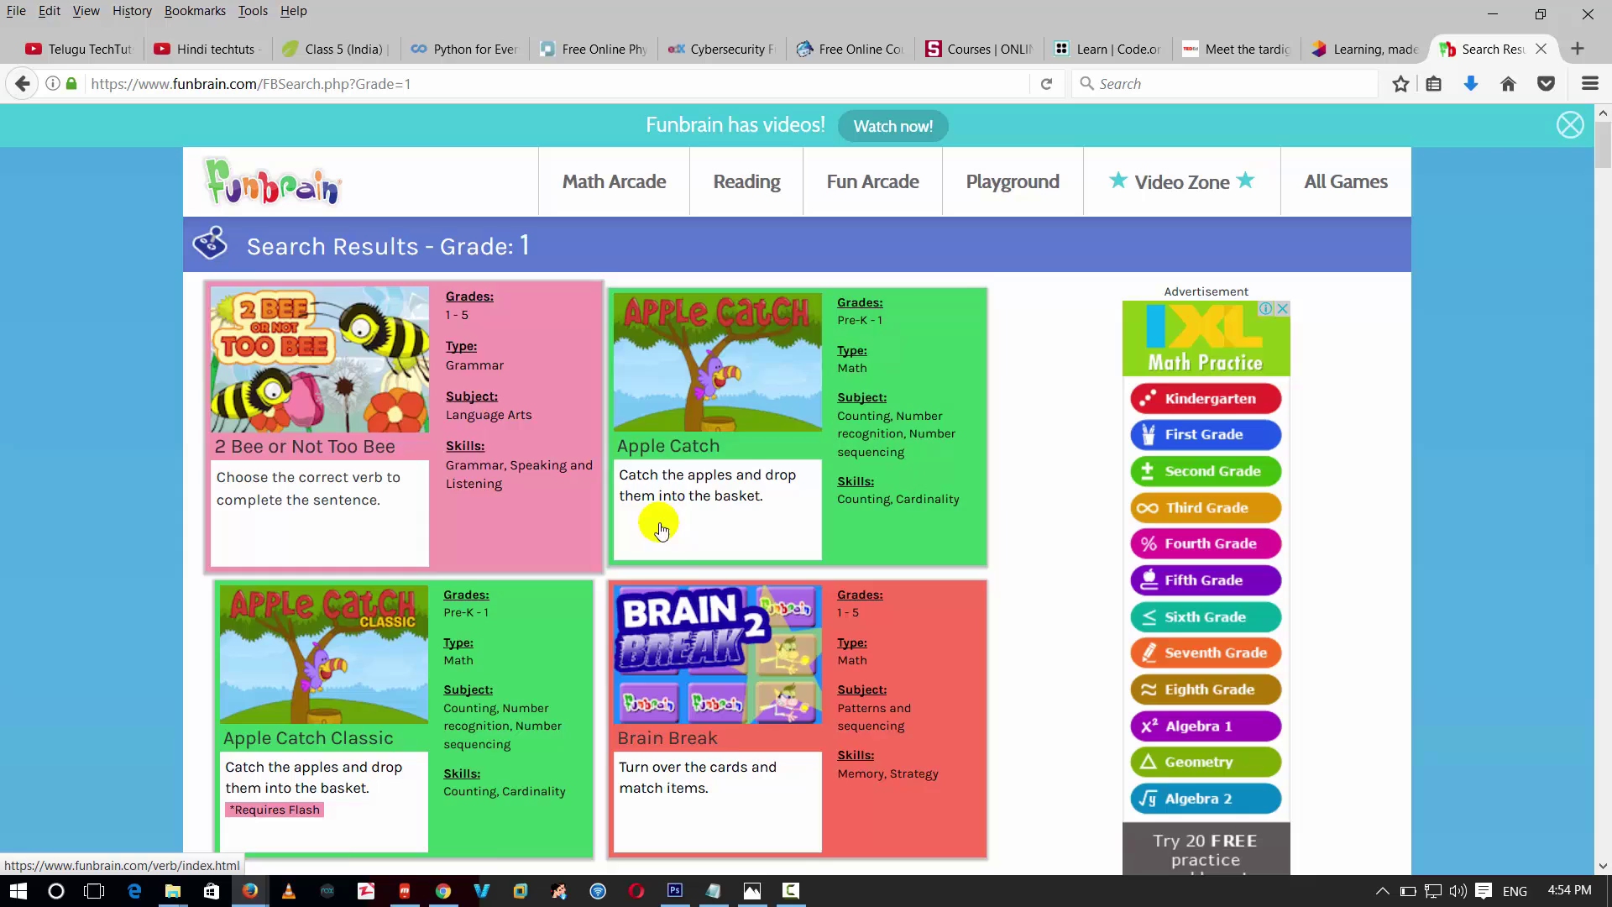
pyautogui.scroll(-5, 756, 554)
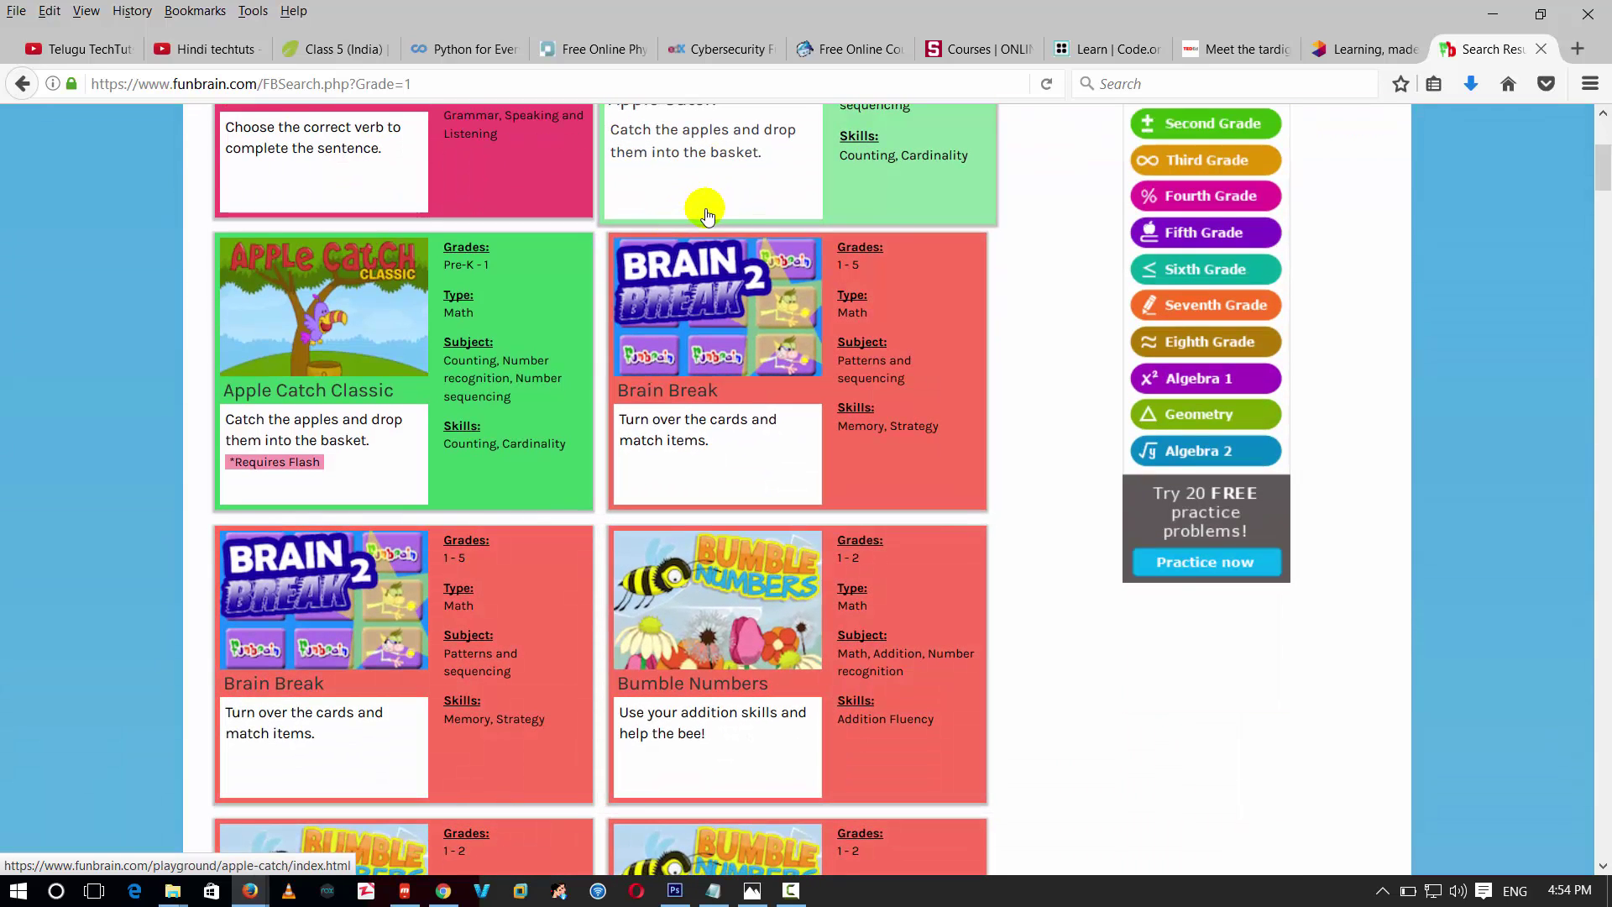
pyautogui.scroll(5, 1033, 340)
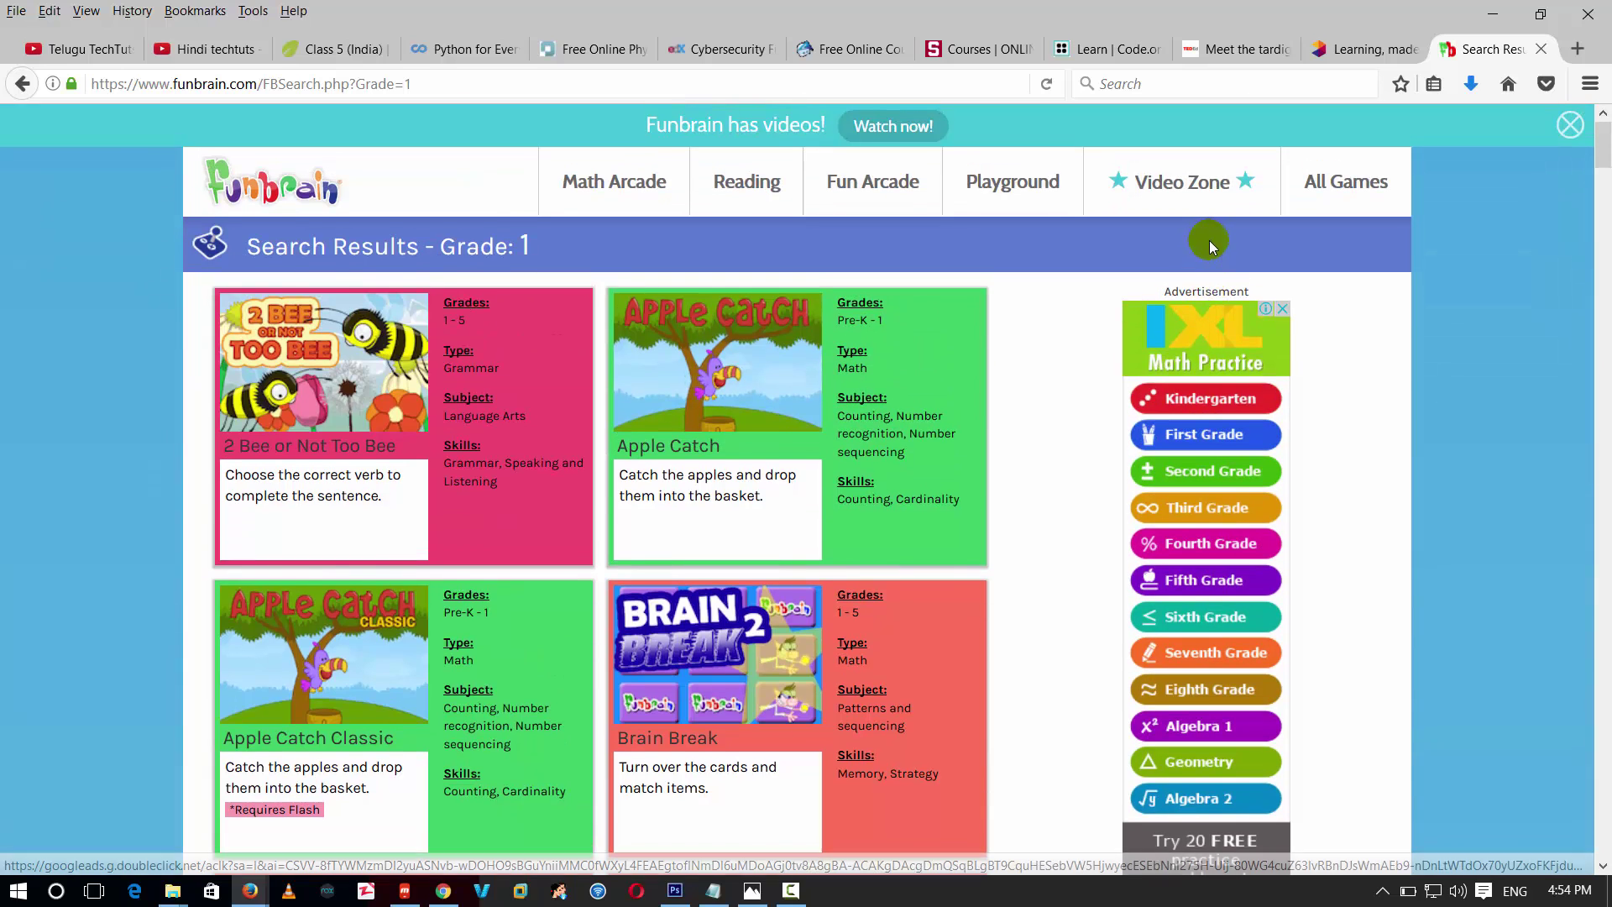